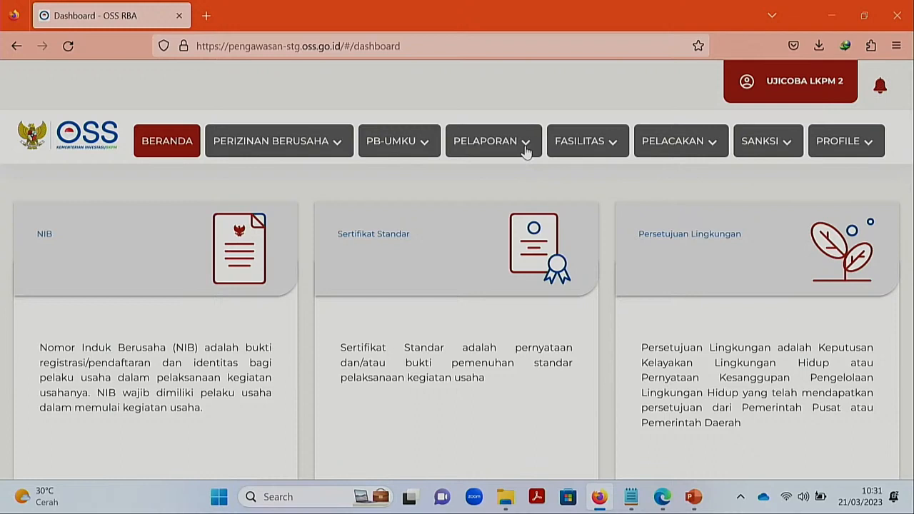
- Go to PELAPORAN > LAPORAN LKPM > PELAPORAN to show the LKPM report list
click(525, 142)
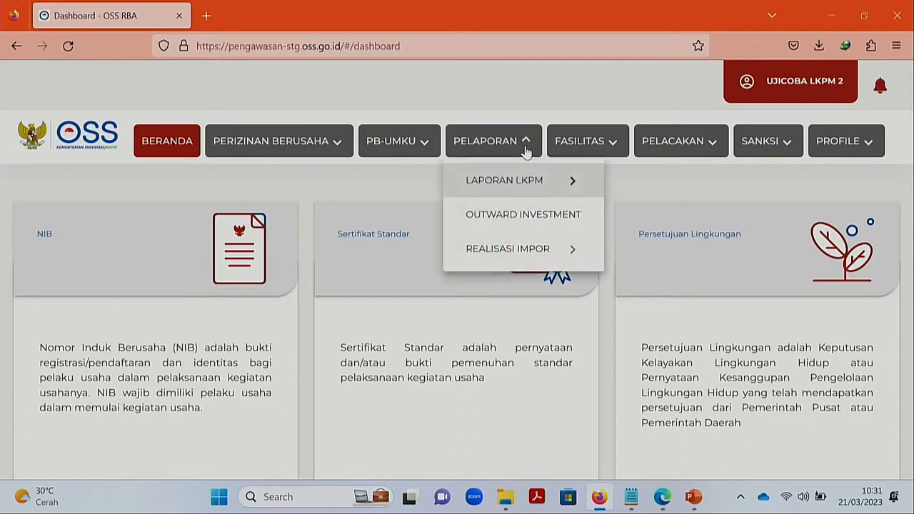
mouse_move(538, 189)
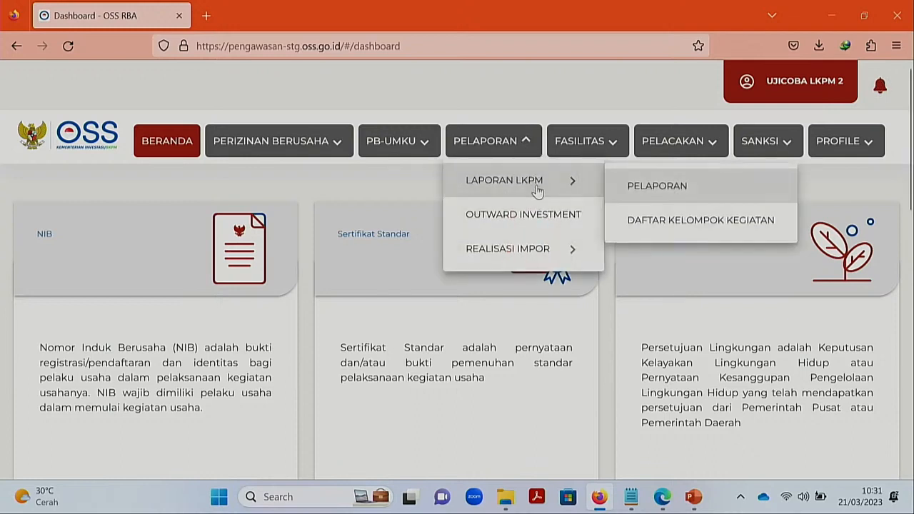
click(634, 199)
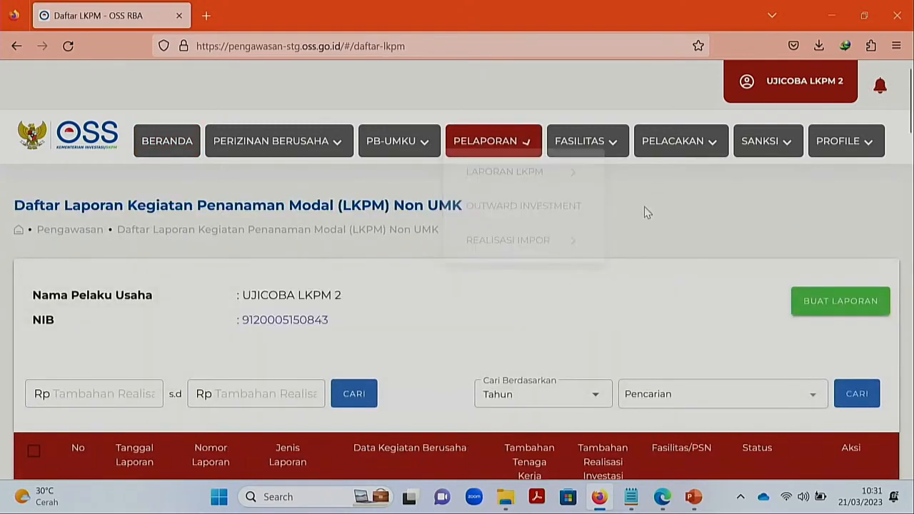
- Scroll through the approved PRODUKSI reports and return to the top of the list
scroll(636, 204, down, 3)
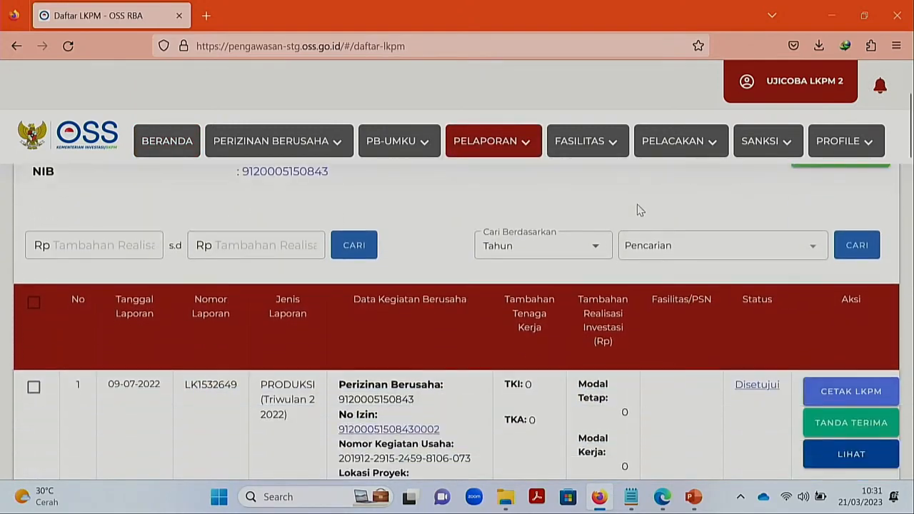
scroll(637, 204, down, 3)
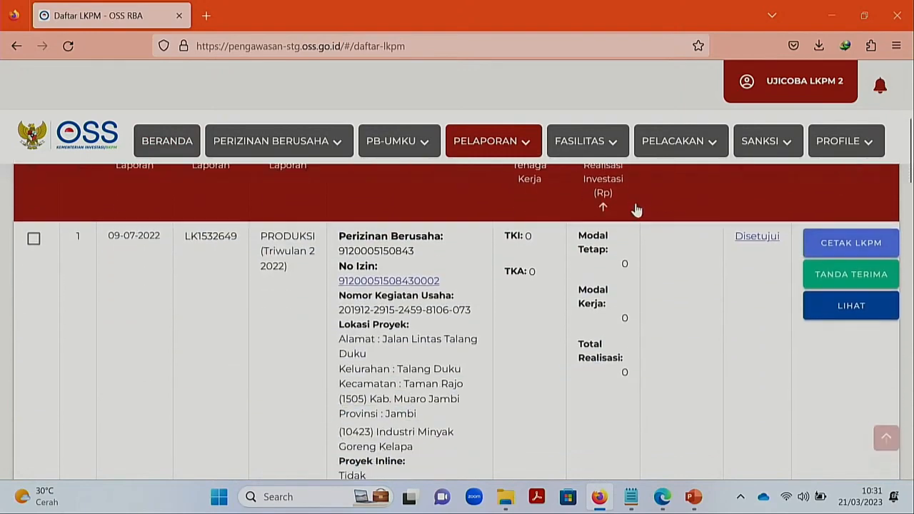
scroll(636, 209, down, 1)
scroll(634, 203, down, 5)
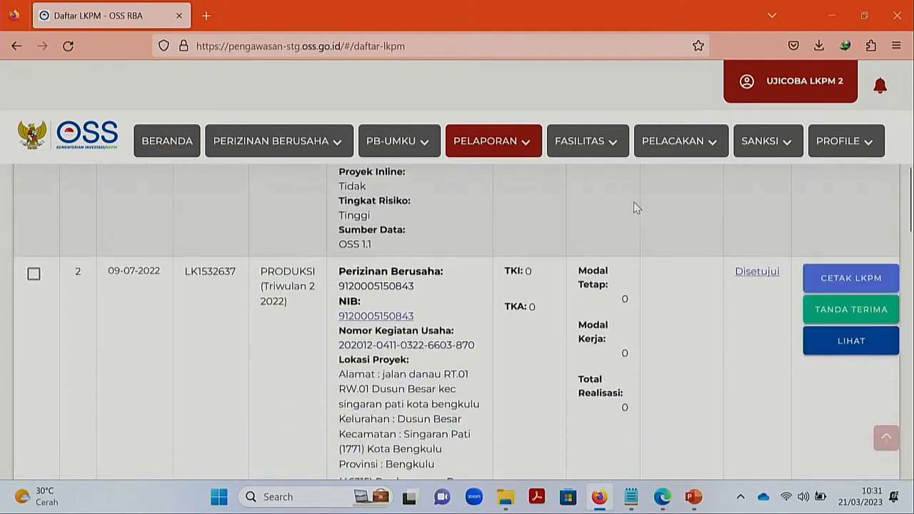
scroll(633, 201, down, 3)
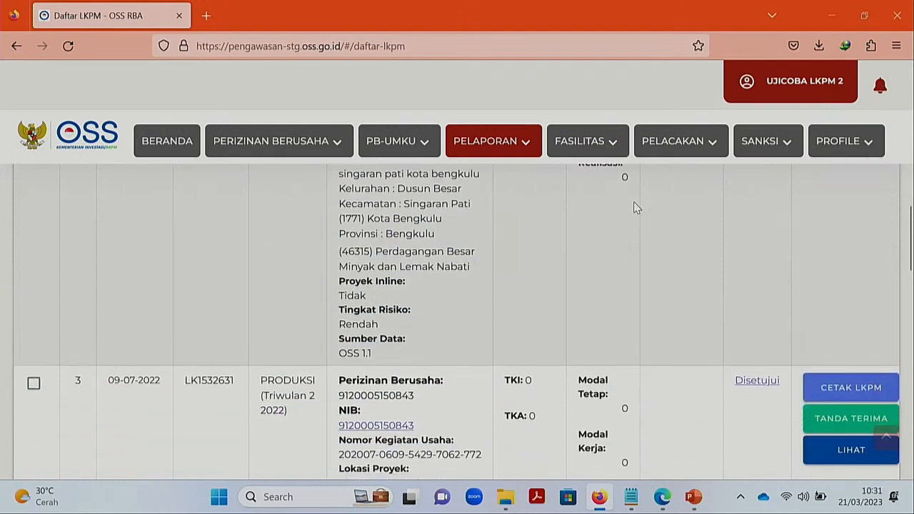
scroll(633, 201, down, 8)
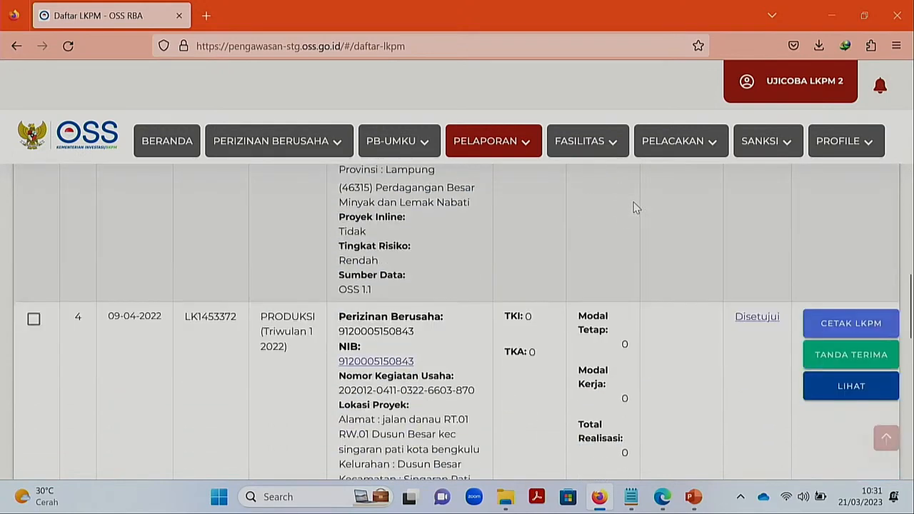
scroll(633, 205, down, 3)
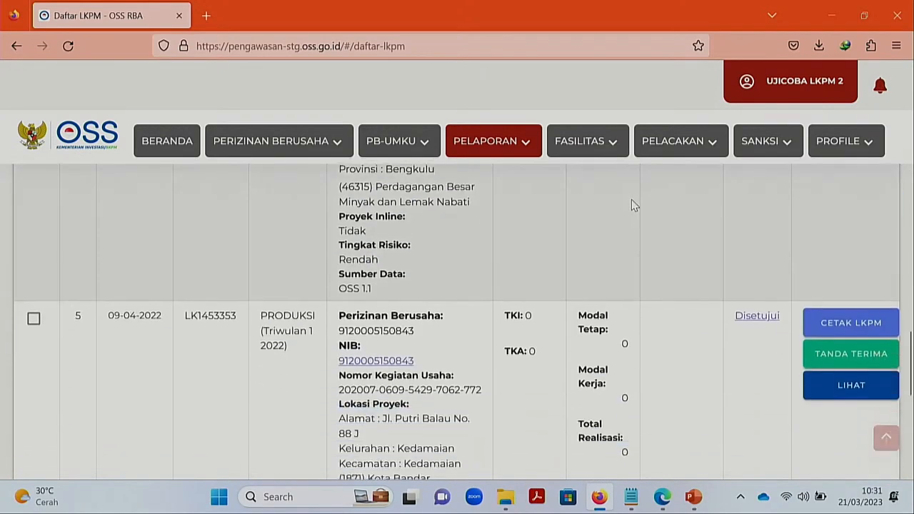
scroll(632, 205, up, 1)
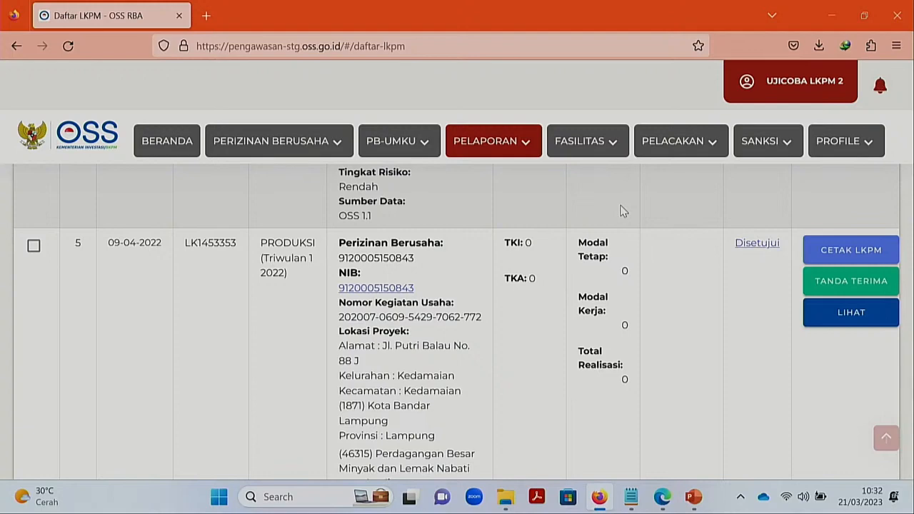
scroll(620, 210, down, 7)
scroll(620, 210, up, 5)
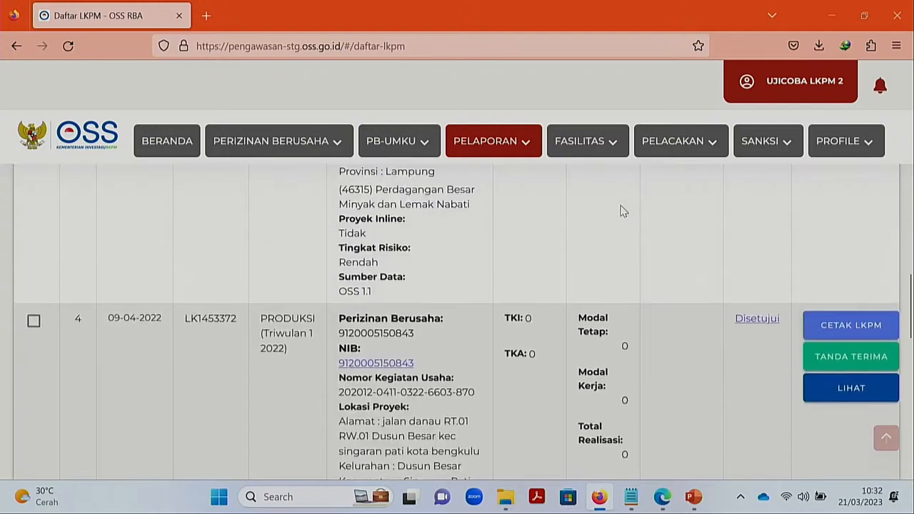
scroll(621, 211, up, 15)
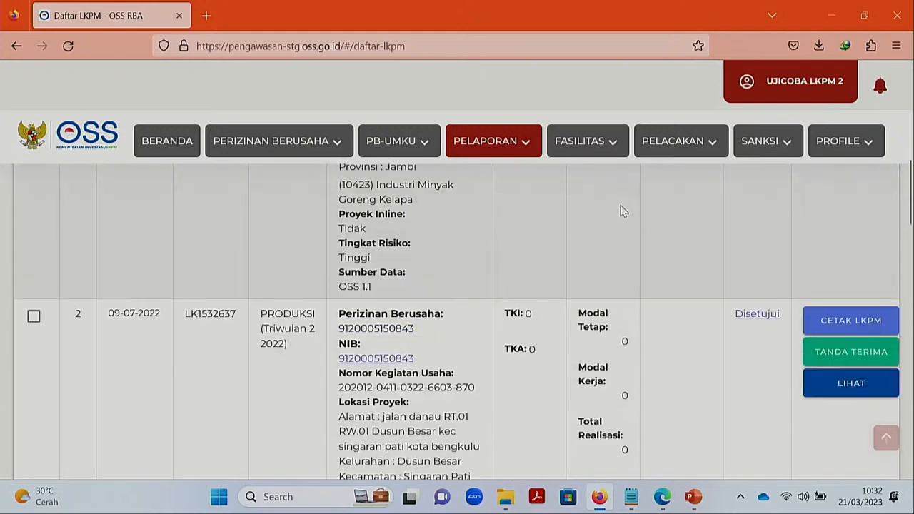
scroll(620, 211, up, 4)
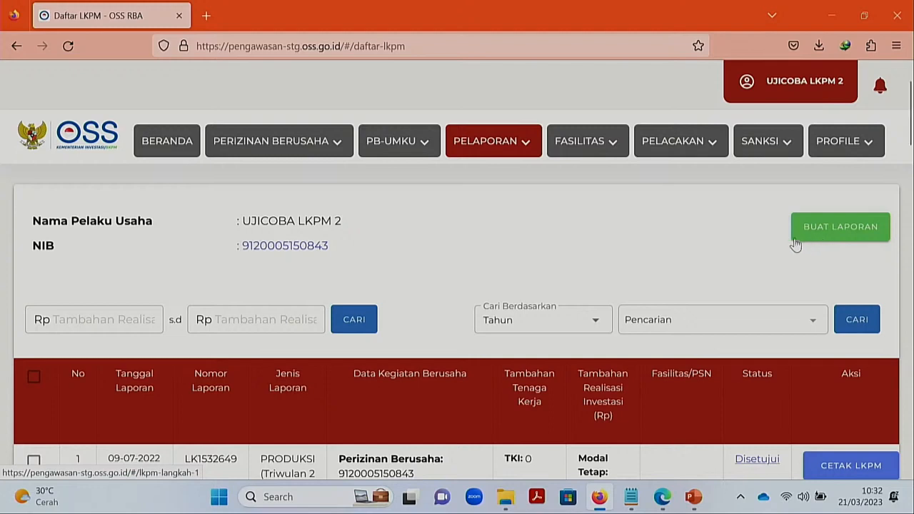
- Start a new LKPM report and find row 10's unreported KONSTRUKSI activity
click(836, 237)
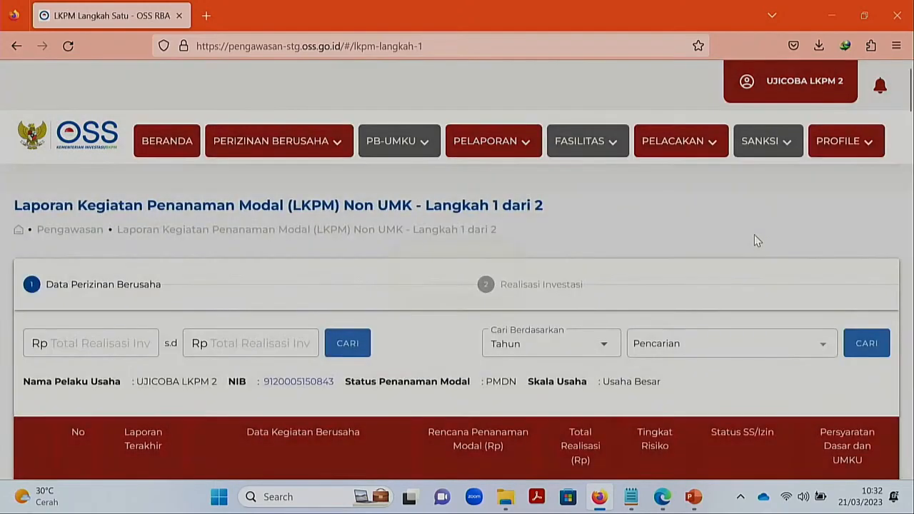
scroll(755, 234, down, 1)
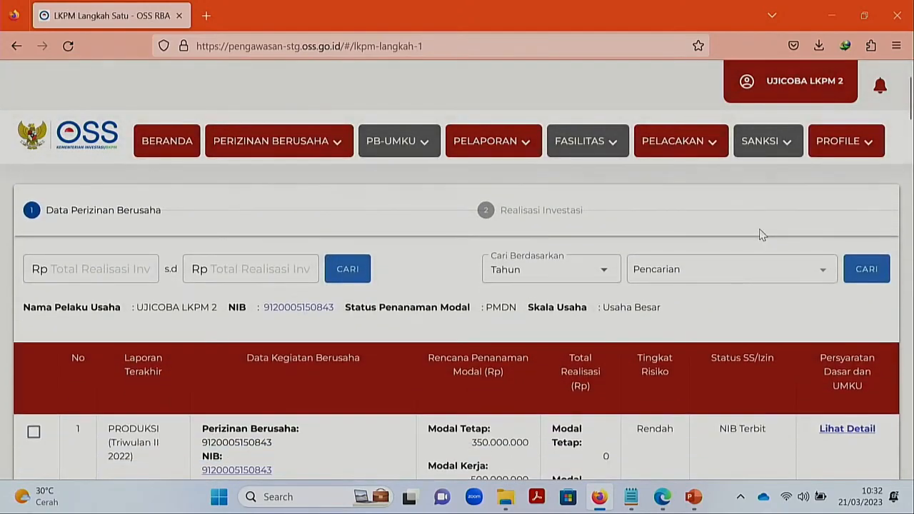
scroll(761, 235, down, 2)
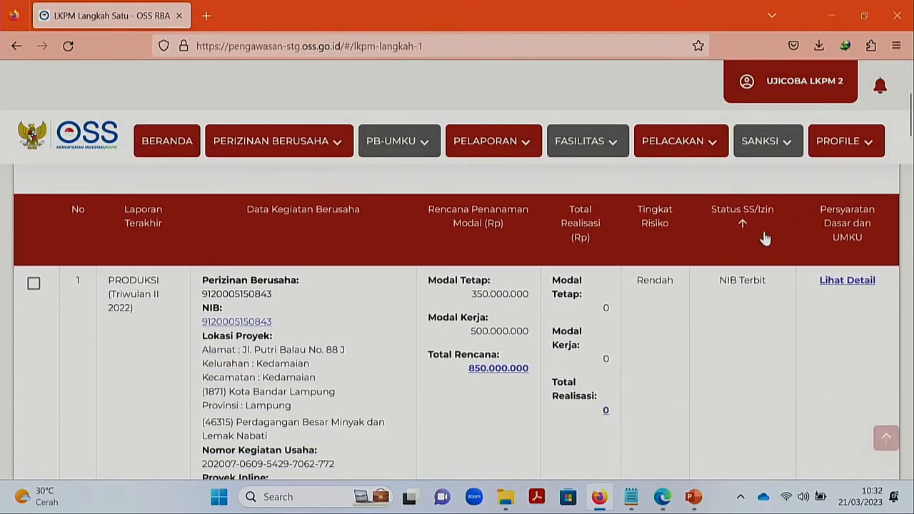
scroll(767, 237, down, 1)
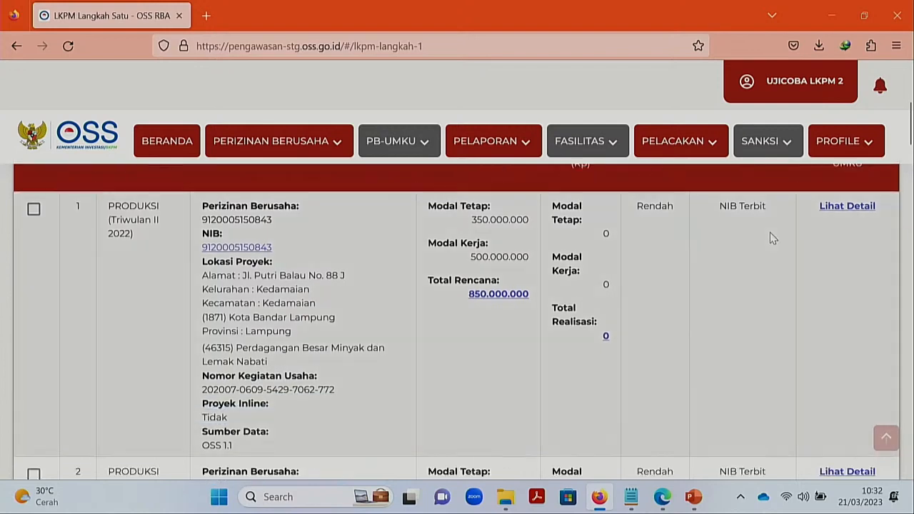
scroll(769, 232, down, 4)
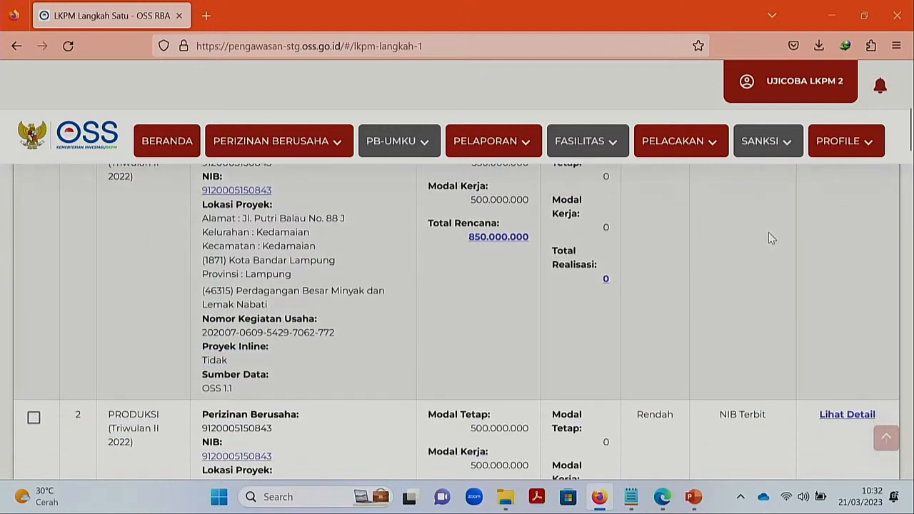
scroll(769, 237, down, 3)
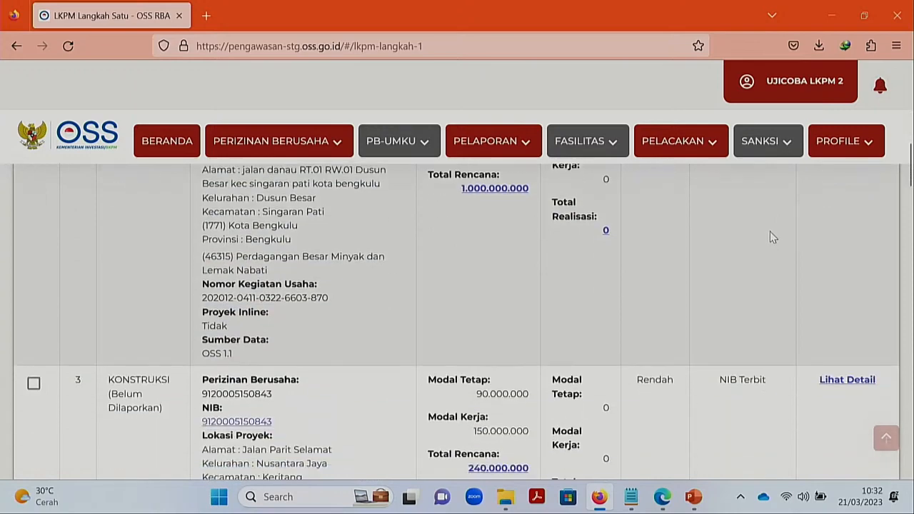
scroll(769, 232, down, 6)
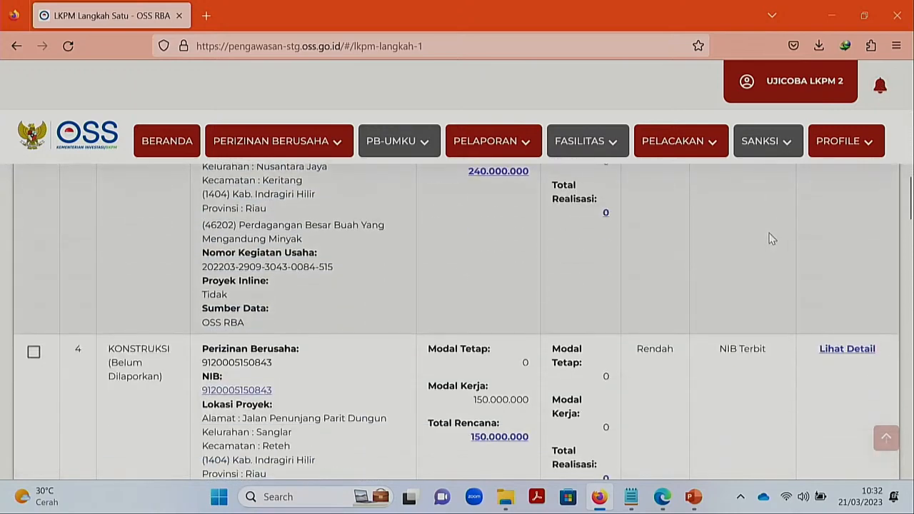
scroll(769, 239, down, 5)
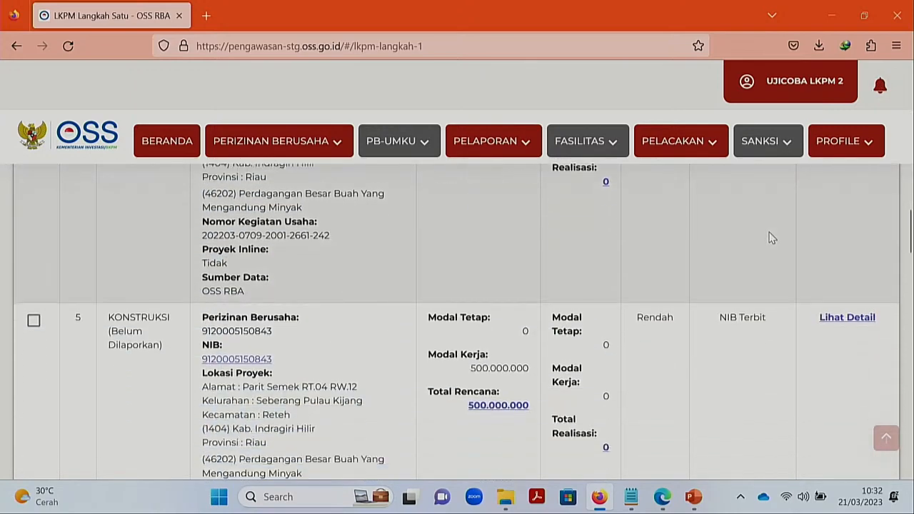
scroll(768, 233, down, 4)
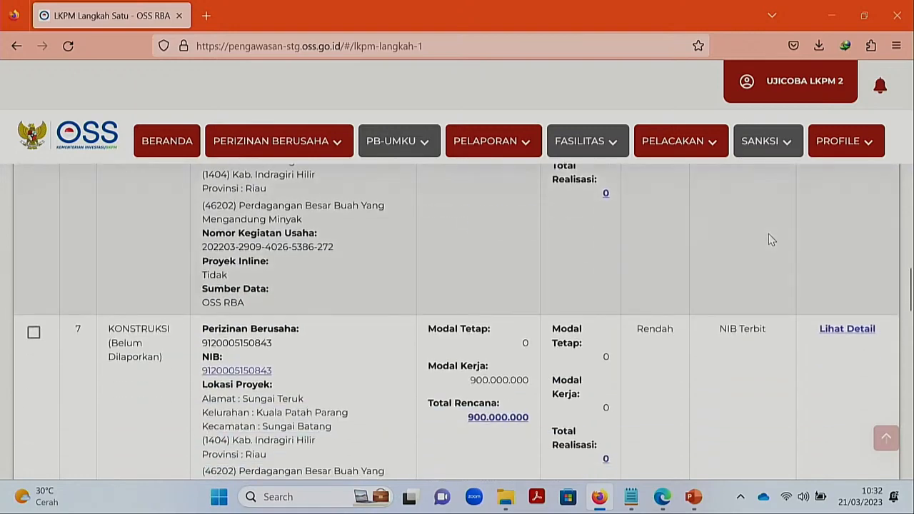
scroll(768, 233, down, 8)
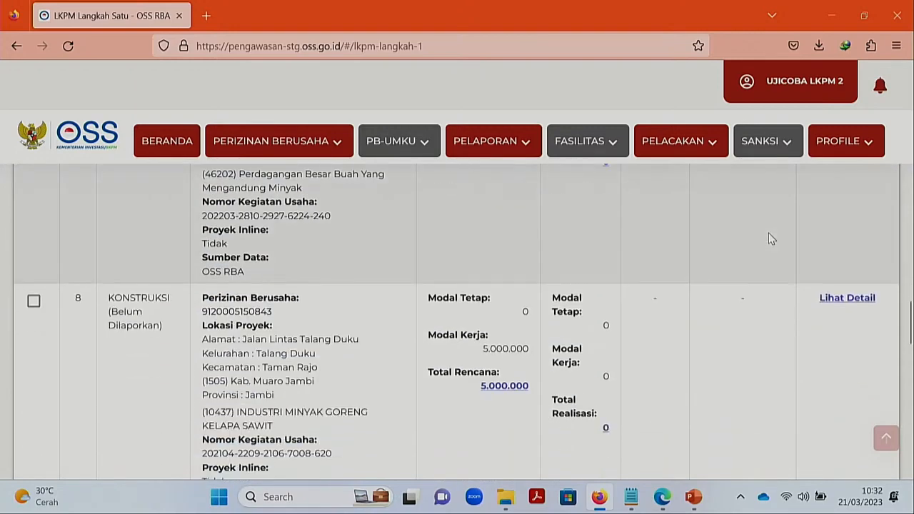
scroll(768, 233, down, 6)
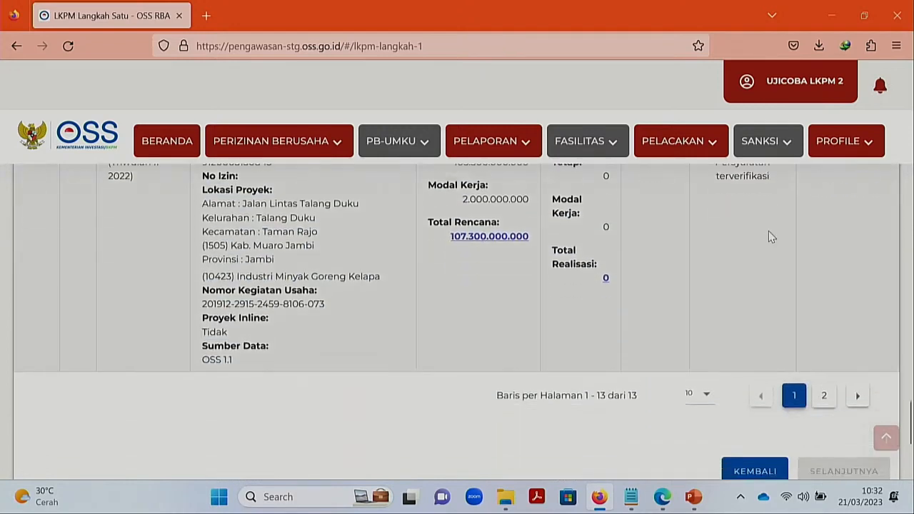
scroll(768, 230, up, 1)
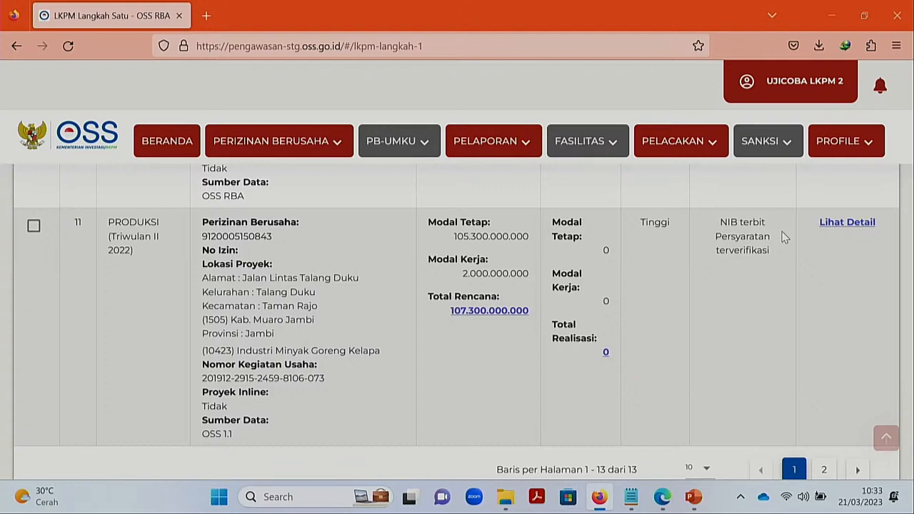
scroll(782, 237, up, 2)
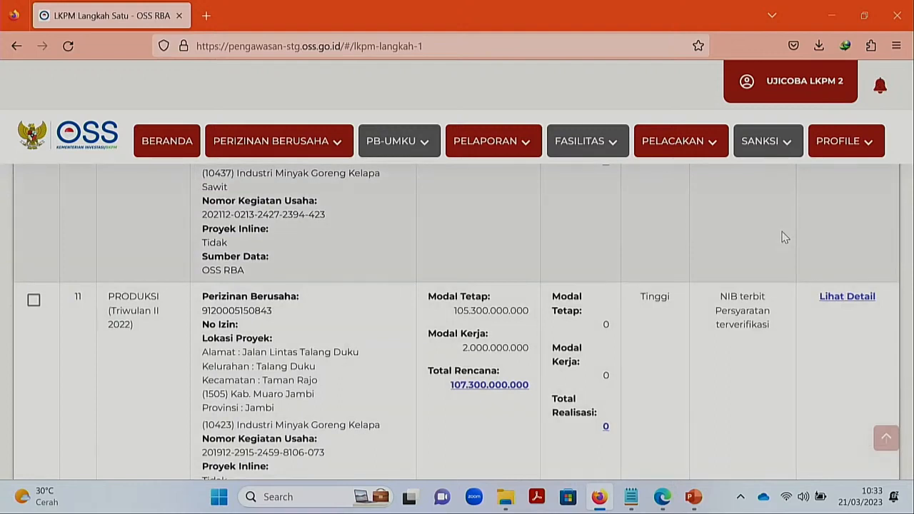
scroll(781, 237, up, 3)
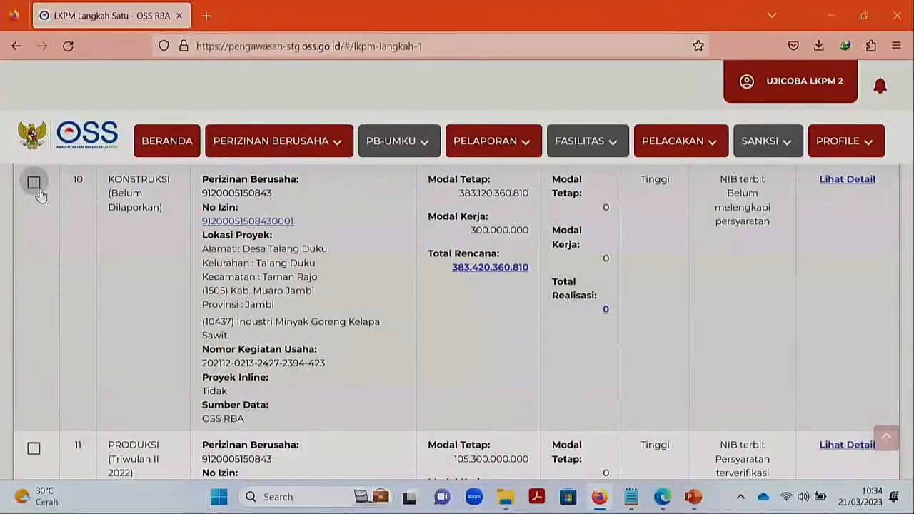
- Select the row 10 KONSTRUKSI activity, continue, answer TIDAK, and accept the expiry notice
click(38, 190)
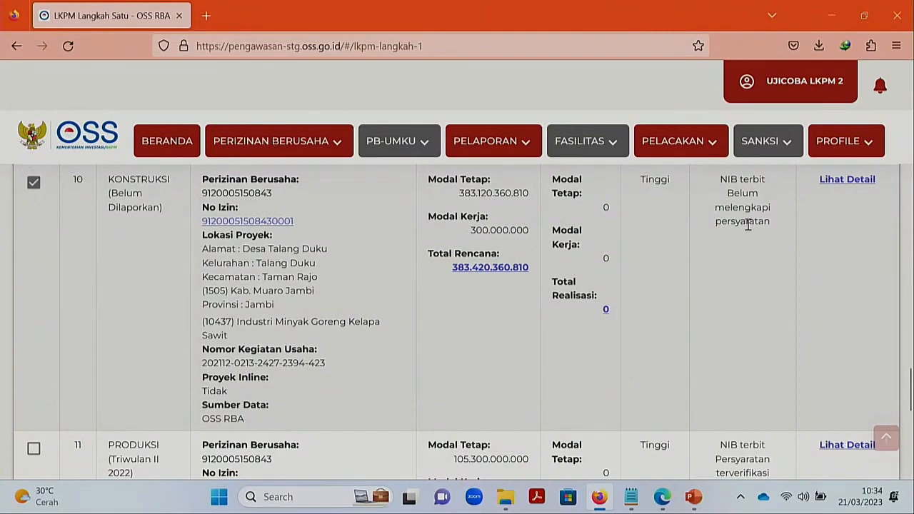
scroll(740, 224, down, 10)
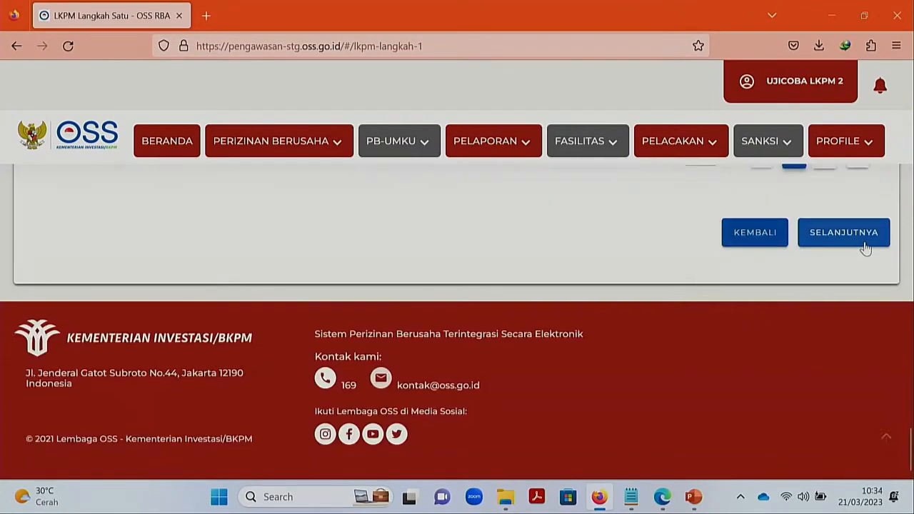
click(866, 246)
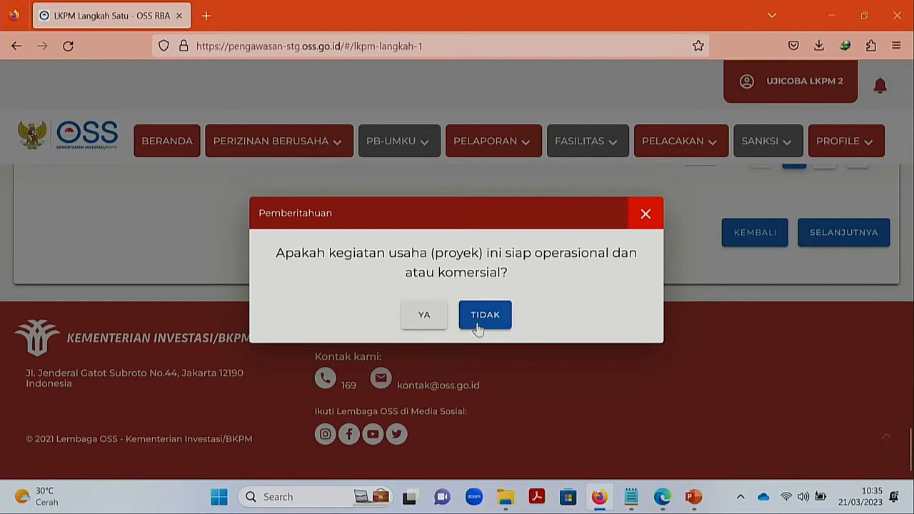
click(477, 325)
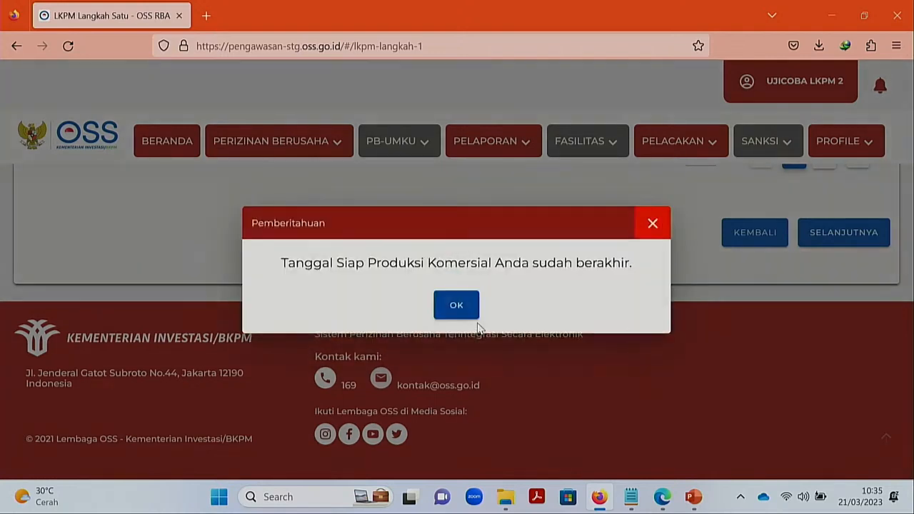
click(469, 318)
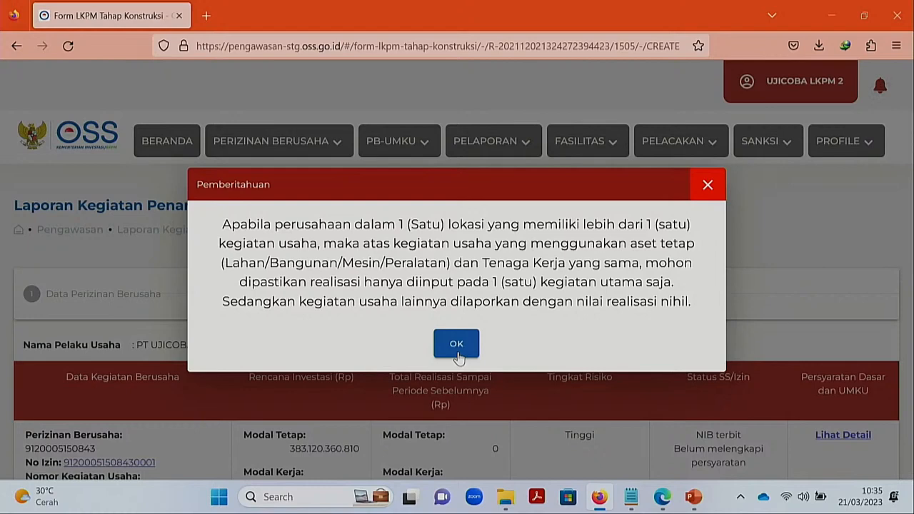
- Dismiss the multiple-activities notice and scroll through the Triwulan I 2023 form
click(458, 344)
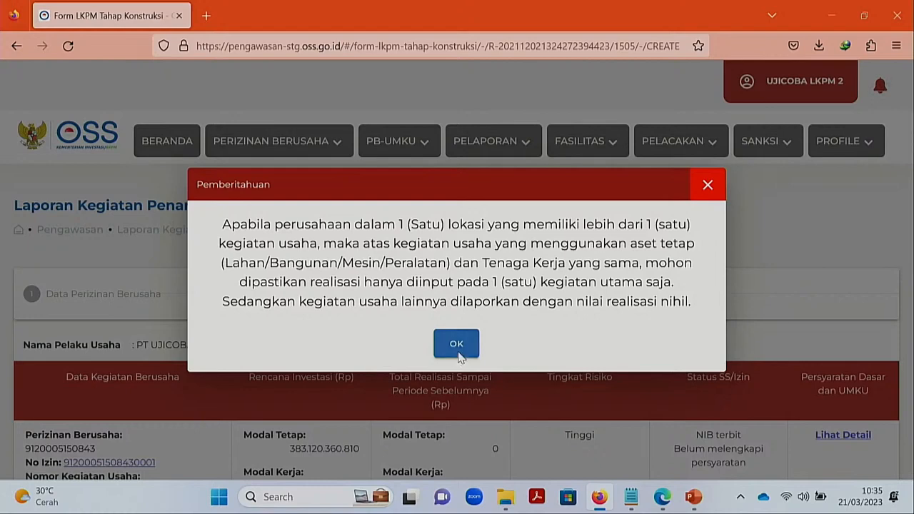
scroll(481, 353, down, 3)
scroll(480, 351, down, 3)
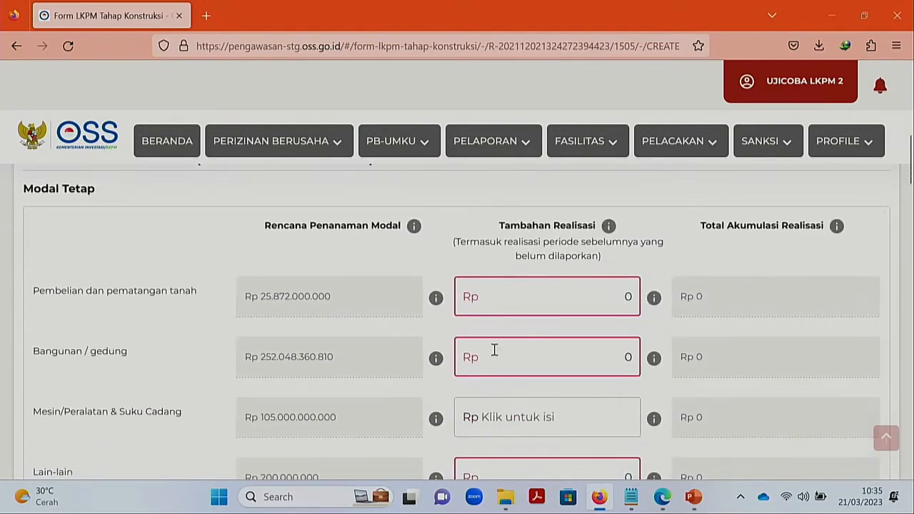
scroll(492, 348, down, 1)
scroll(494, 348, up, 1)
scroll(579, 386, up, 6)
scroll(587, 390, down, 1)
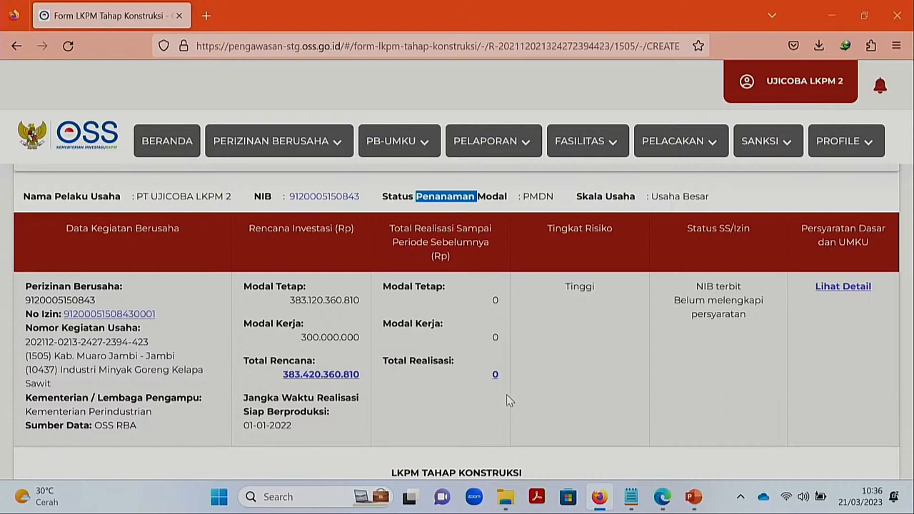
- Clear the stray header selection and bring the Modal Tetap realisation table into view
click(511, 393)
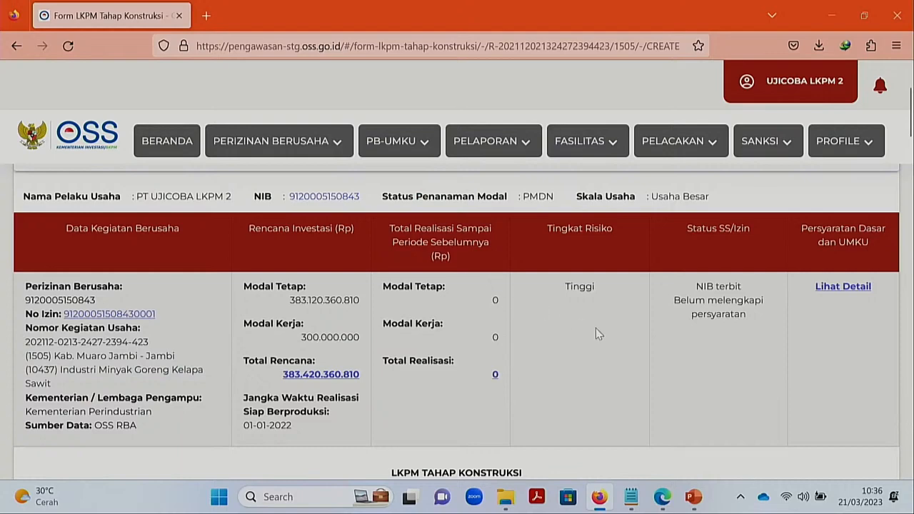
scroll(598, 336, down, 1)
scroll(598, 336, up, 1)
scroll(602, 306, down, 1)
scroll(602, 314, down, 2)
scroll(601, 315, down, 2)
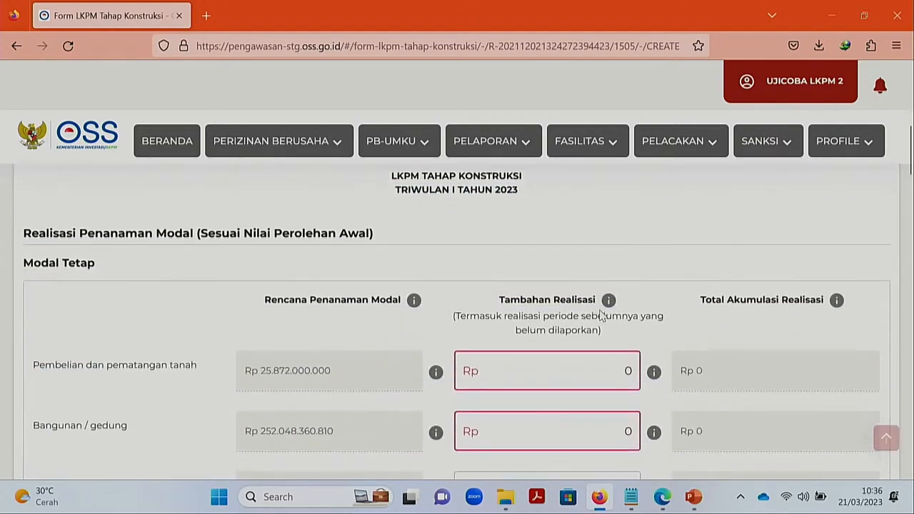
scroll(602, 315, up, 1)
scroll(195, 377, down, 2)
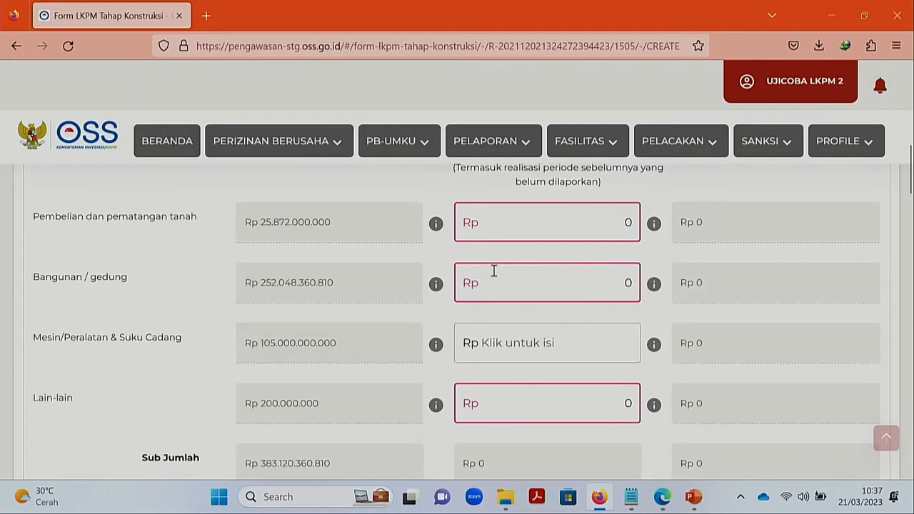
scroll(480, 246, up, 1)
scroll(361, 316, up, 1)
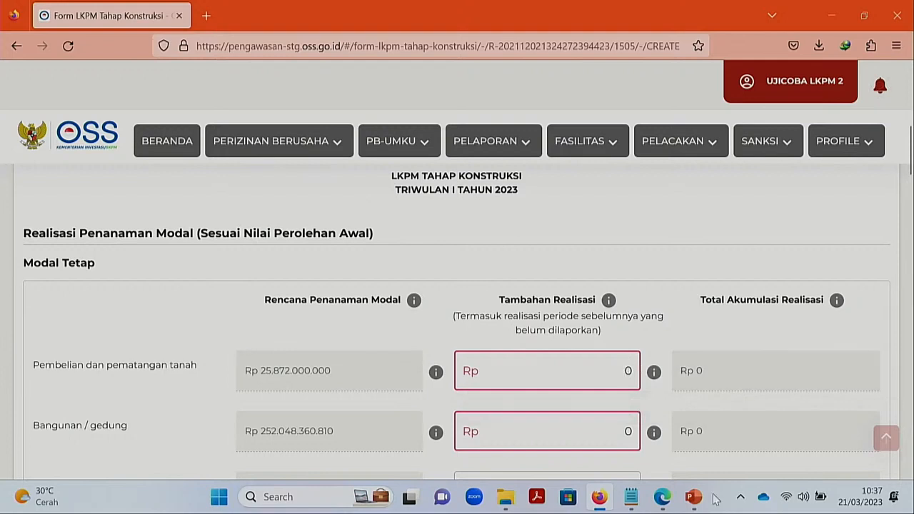
key(Right)
- Enter Rp 5.000.000.000 as the Pembelian dan pematangan tanah additional realisation
click(608, 376)
key(BackSpace)
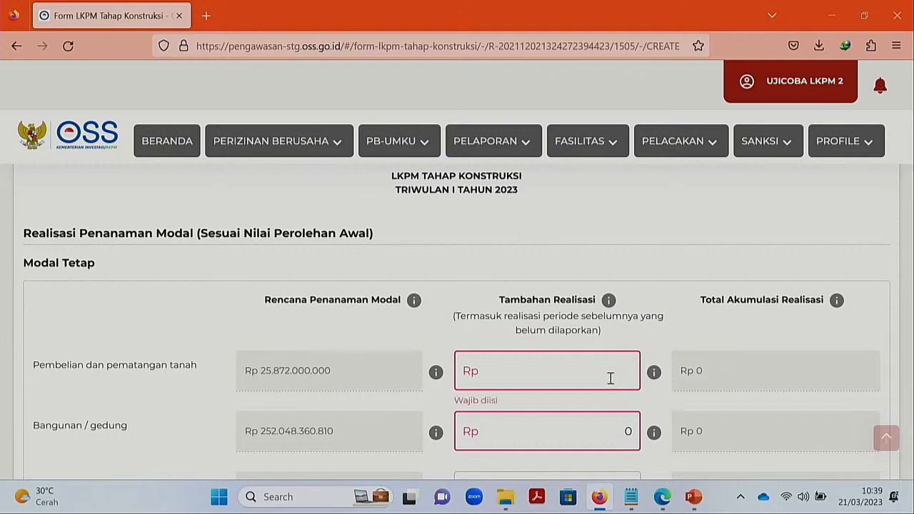
text(5.000)
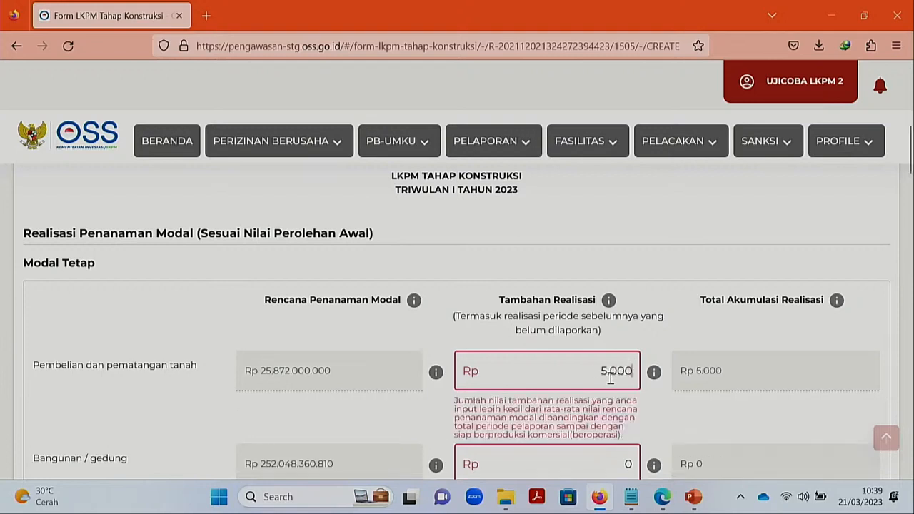
text(.000.000)
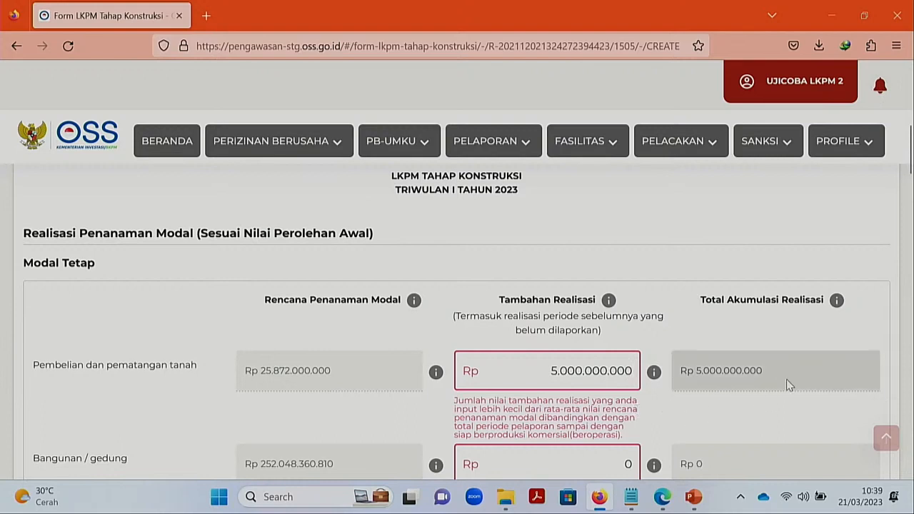
drag(762, 370, 694, 370)
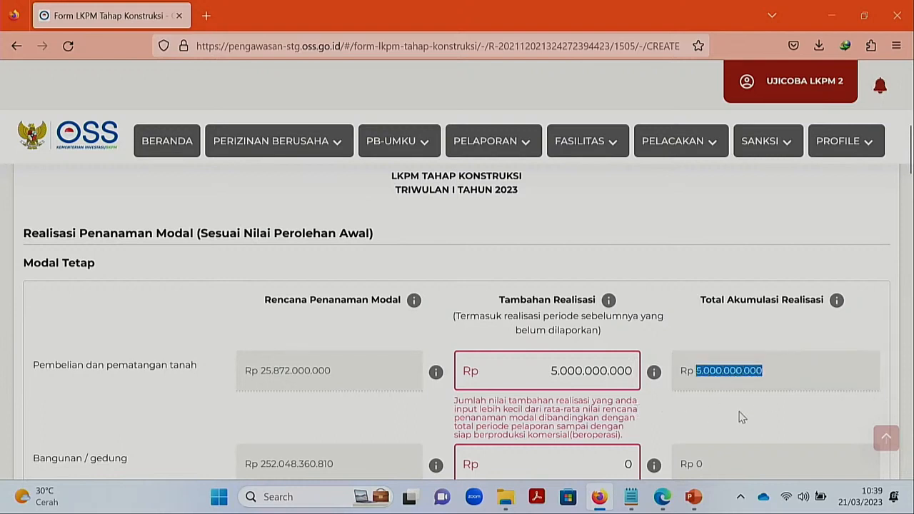
mouse_move(838, 300)
click(672, 407)
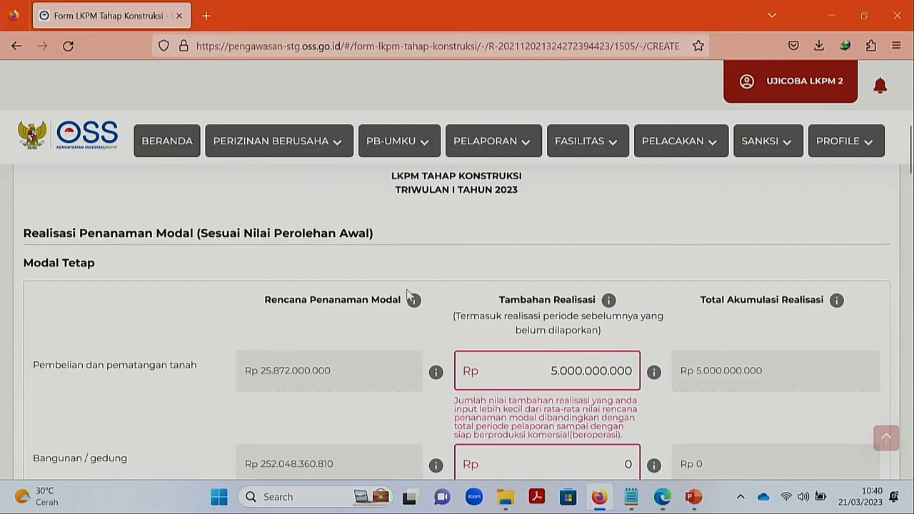
mouse_move(414, 301)
scroll(646, 331, down, 2)
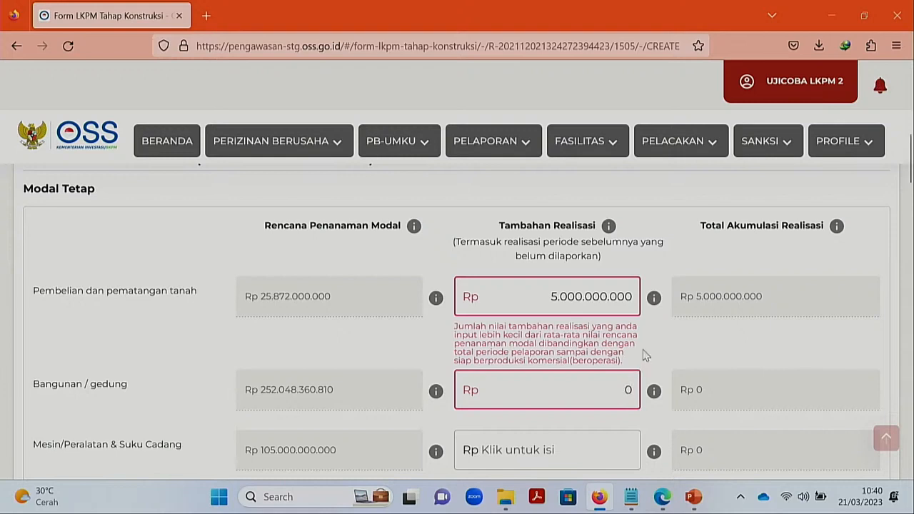
- Set the Bangunan / gedung additional realisation to Rp 10.000.000.000
key(BackSpace)
text(10.000.000.)
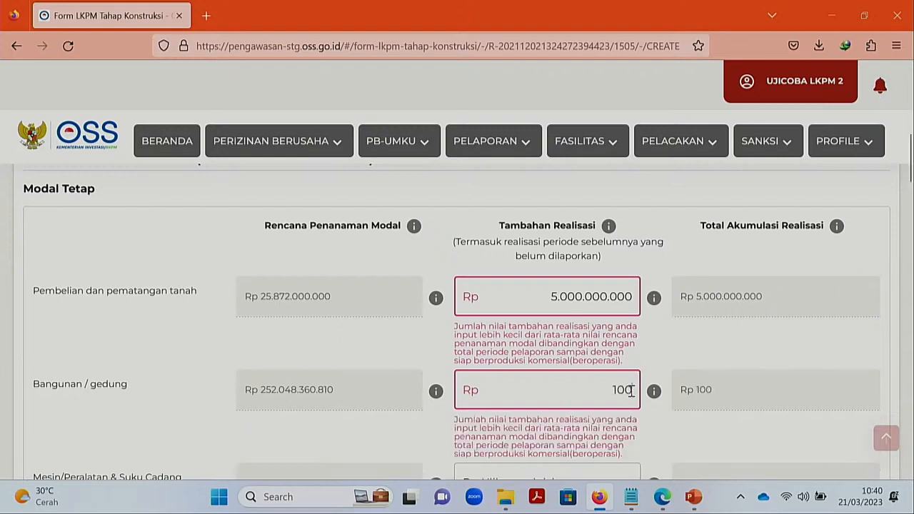
text(000)
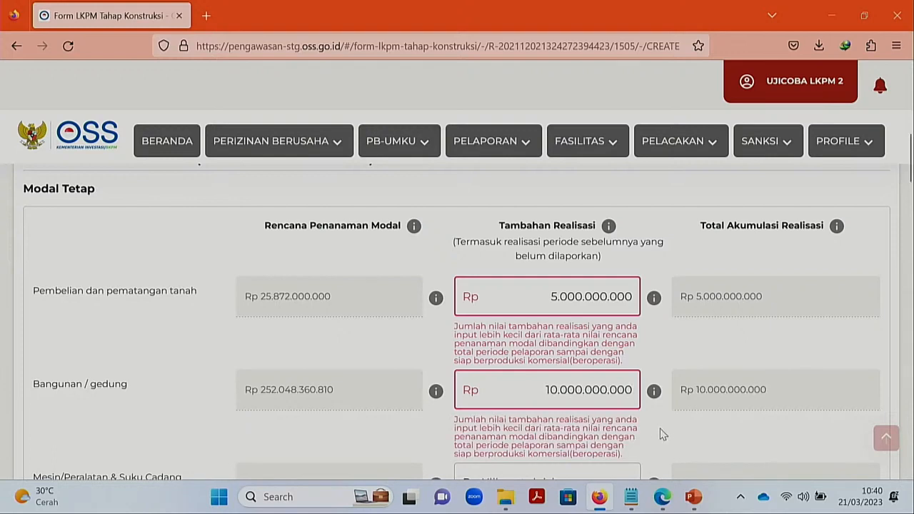
scroll(660, 428, down, 1)
mouse_move(655, 357)
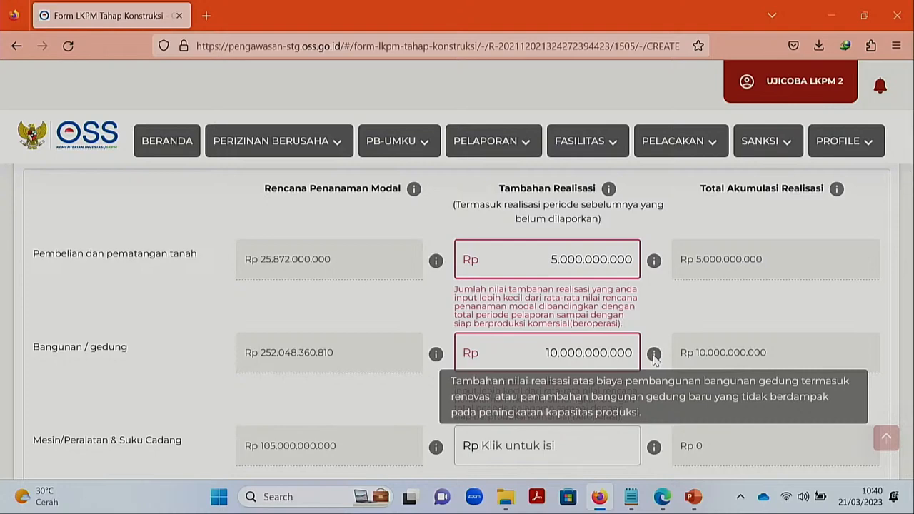
scroll(657, 407, down, 2)
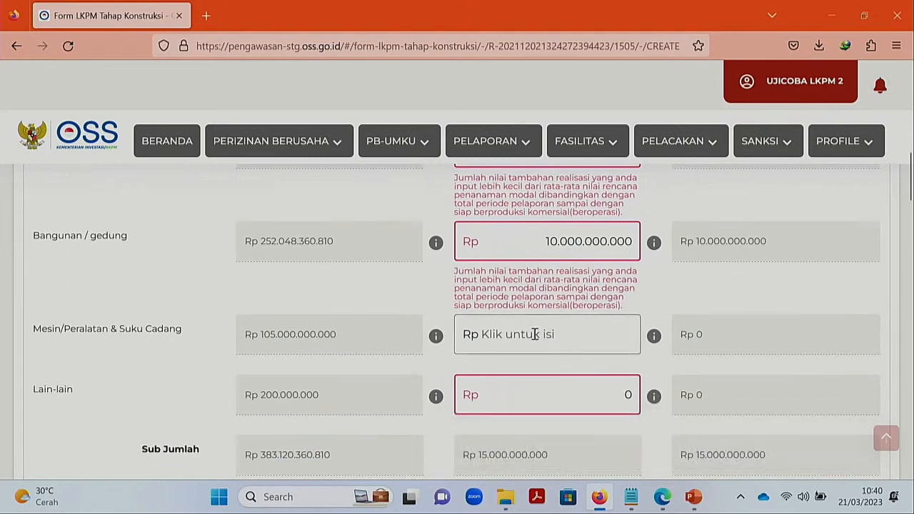
- Open the Mesin/Peralatan breakdown and enter Rp 10.000.000.000 for Pembelian Dalam Negeri
click(545, 336)
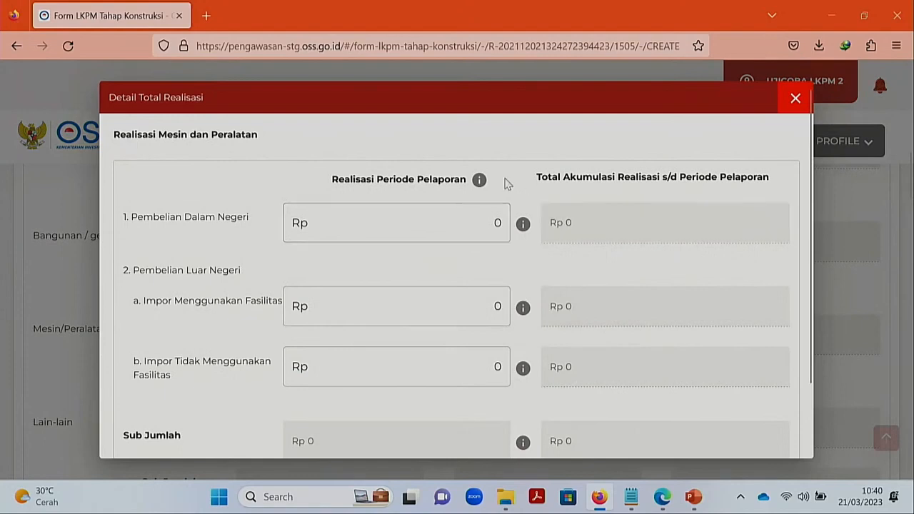
scroll(499, 184, down, 1)
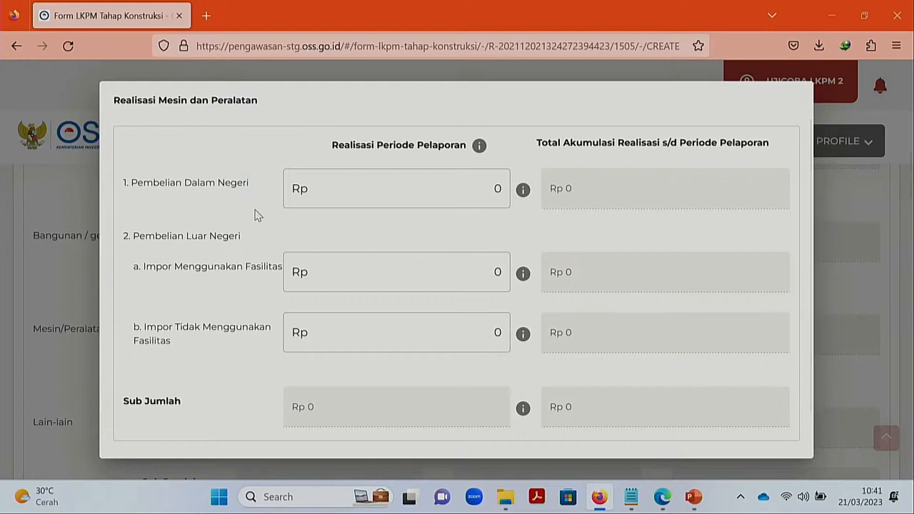
click(420, 197)
key(BackSpace)
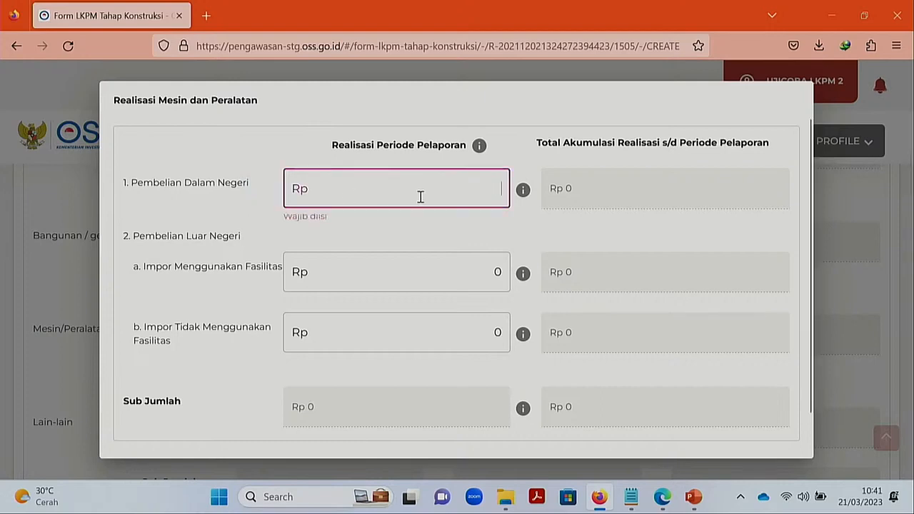
text(10.000.000.00)
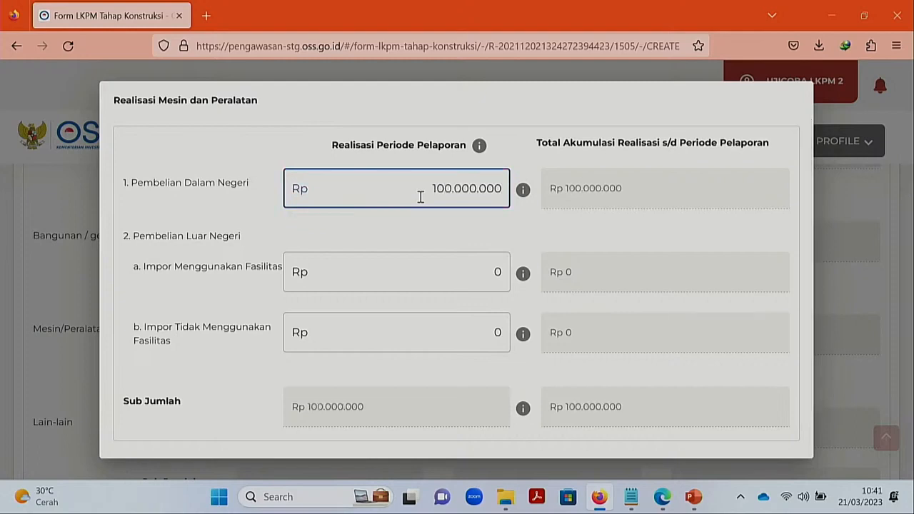
text(0)
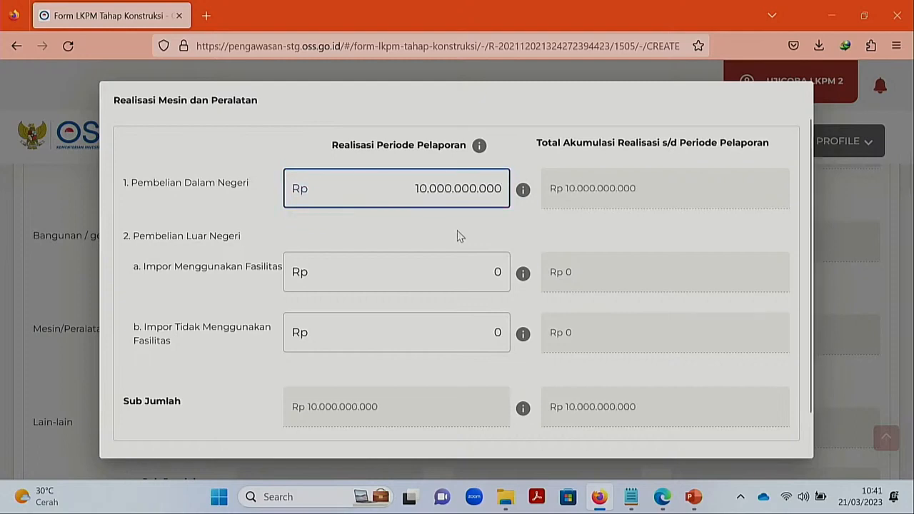
click(456, 230)
- Enter Rp 10.000.000.000 for Impor Tidak Menggunakan Fasilitas and save the breakdown
click(496, 276)
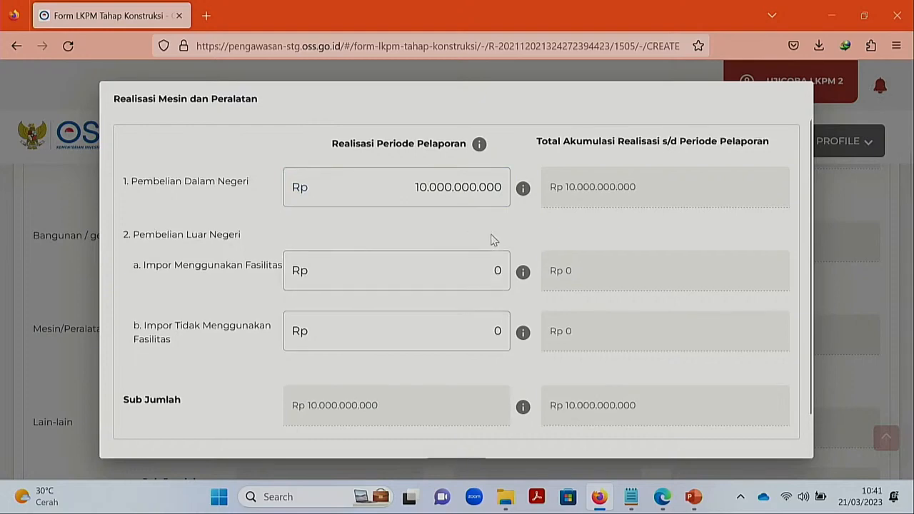
scroll(493, 238, down, 1)
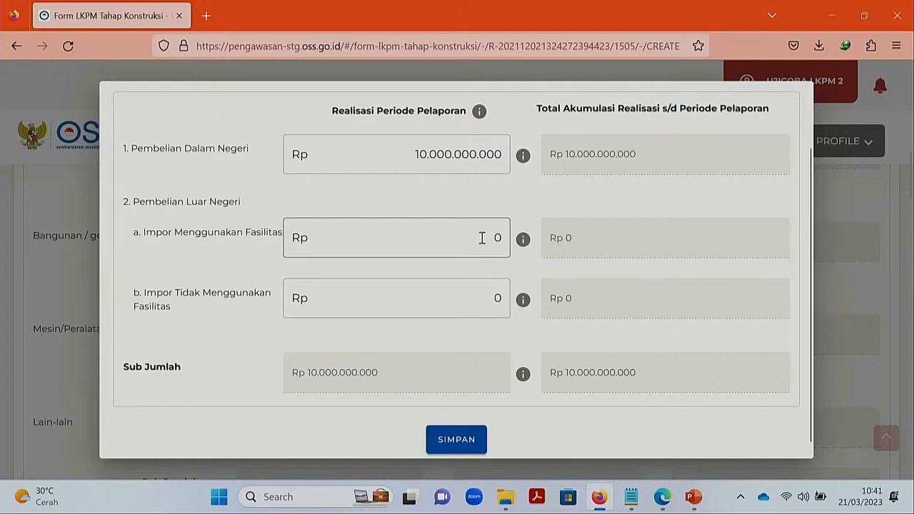
click(486, 289)
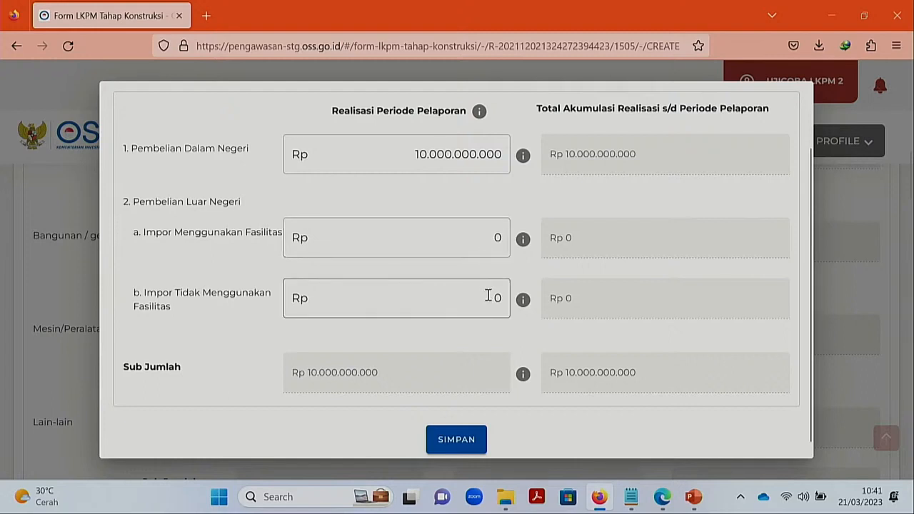
click(488, 297)
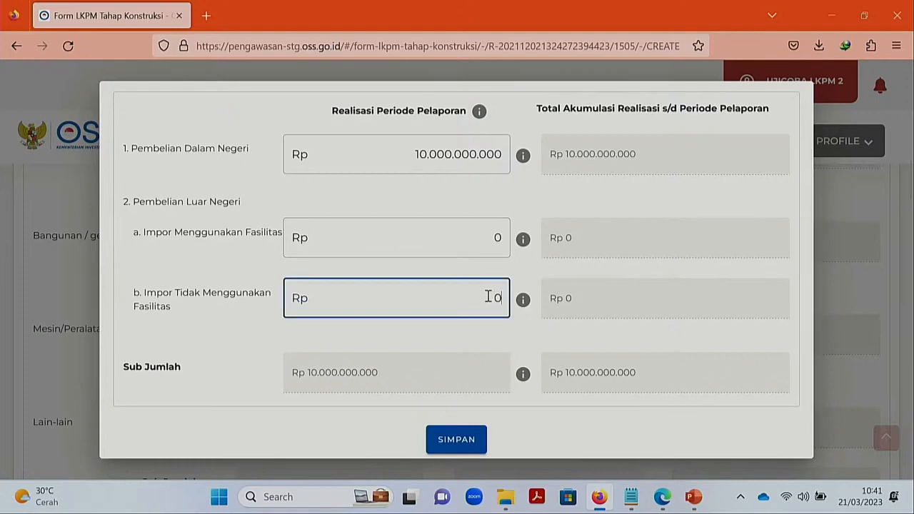
key(Delete)
text(10.000.000.0)
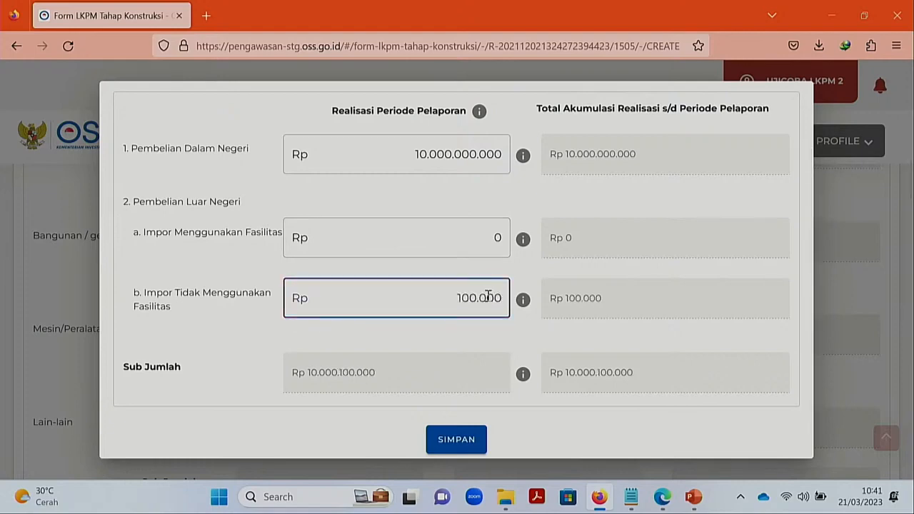
text(00)
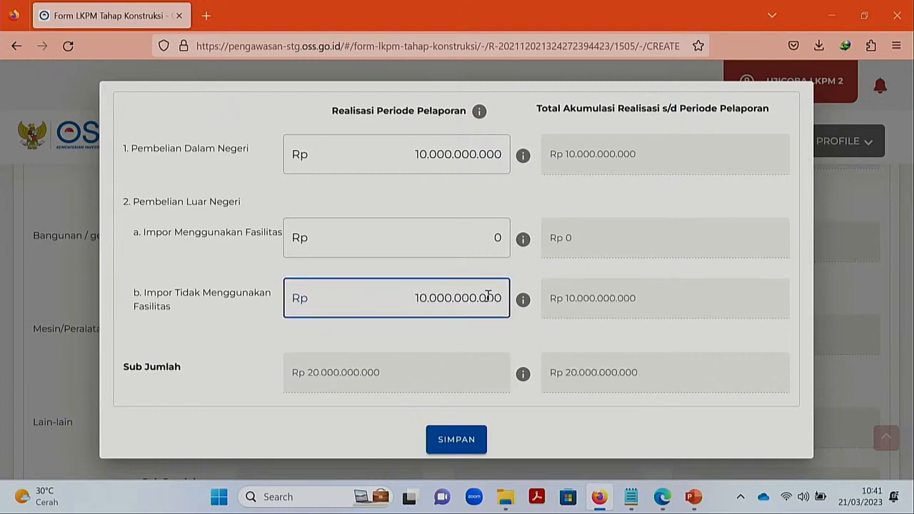
click(502, 337)
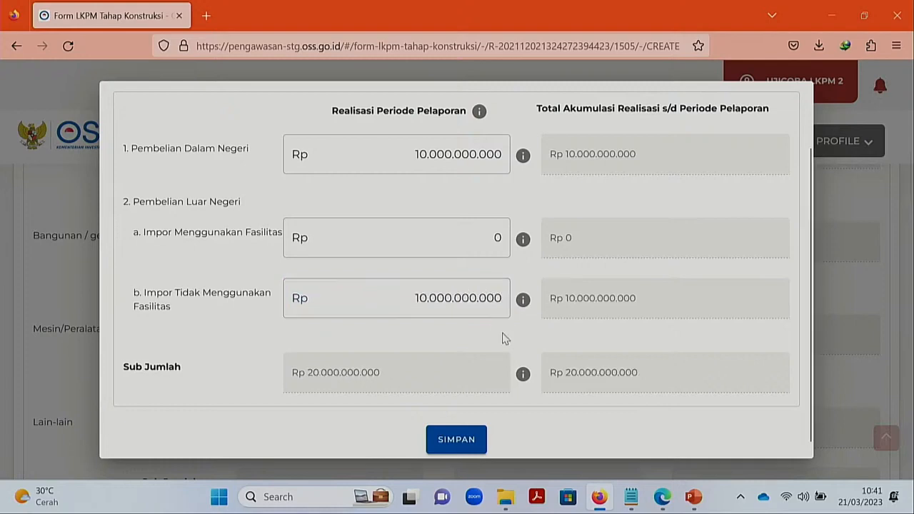
click(483, 435)
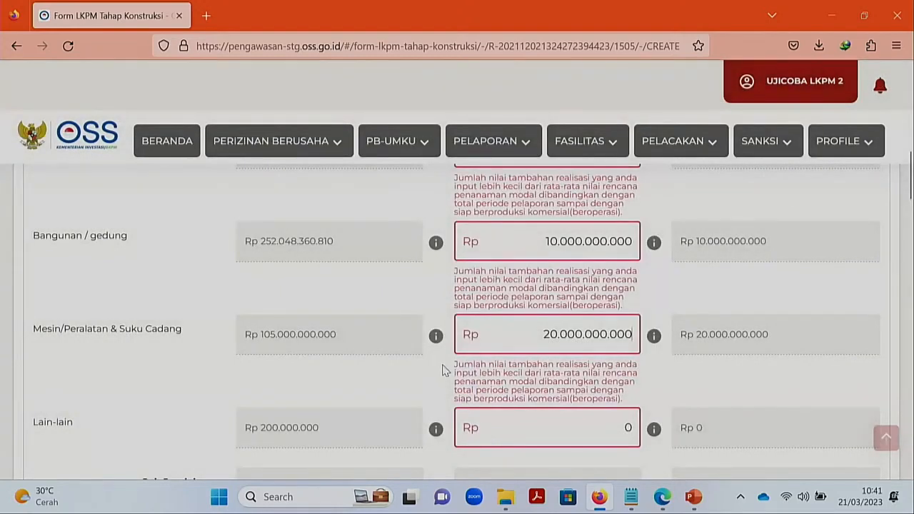
scroll(442, 370, down, 1)
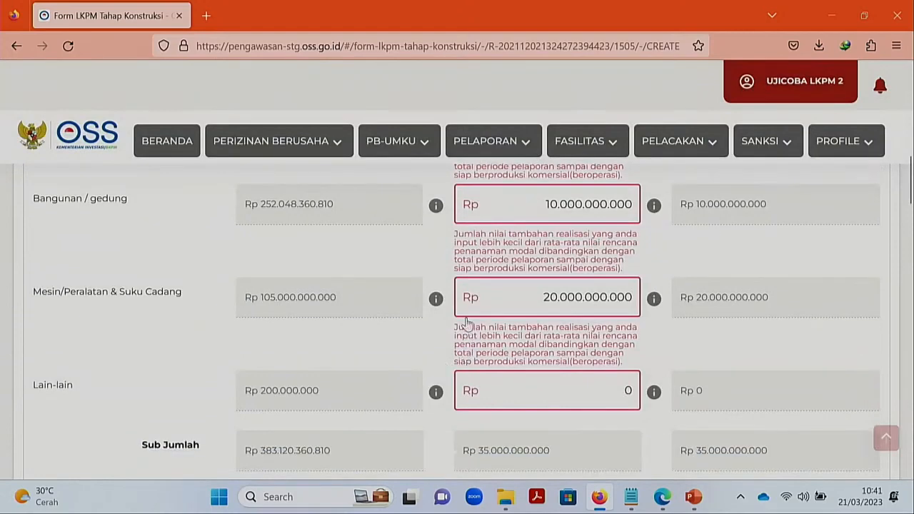
mouse_move(440, 302)
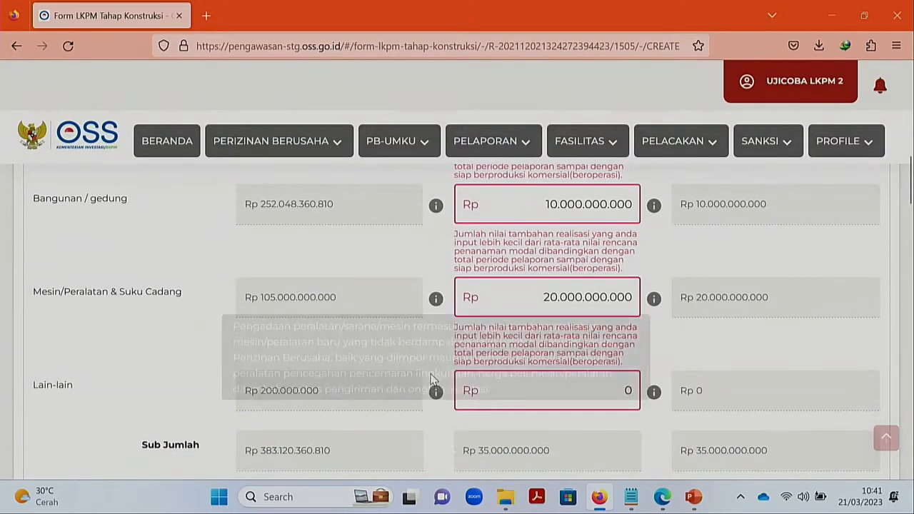
scroll(429, 369, down, 2)
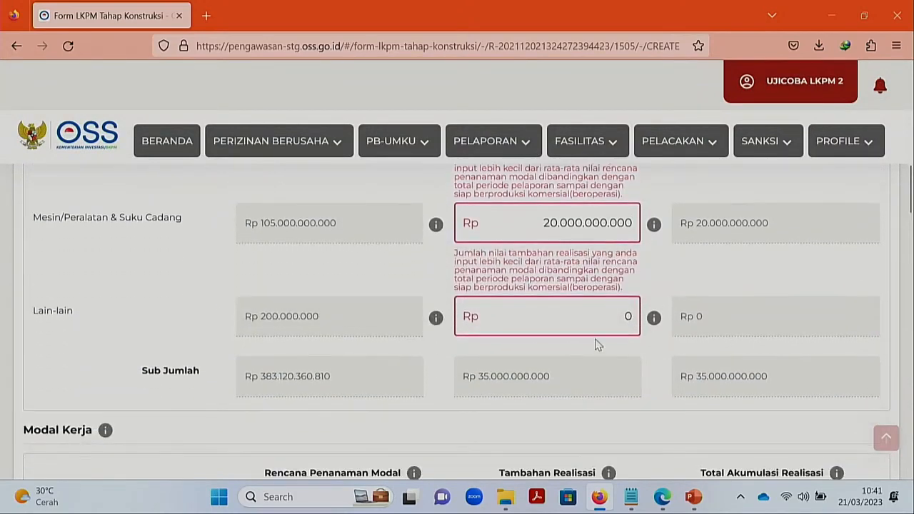
click(619, 321)
- Replace the Lain-lain additional realisation 0 with 10.000.000
click(627, 316)
key(BackSpace)
text(1)
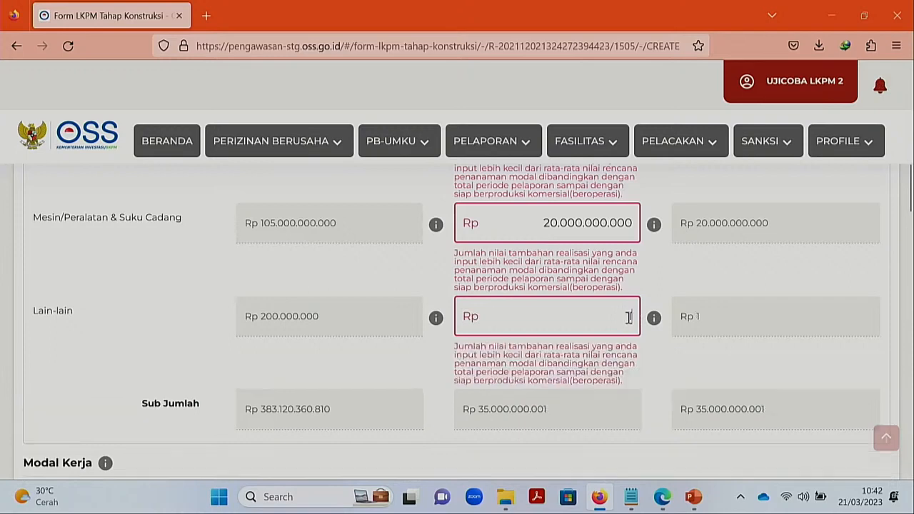
text(0.000.000)
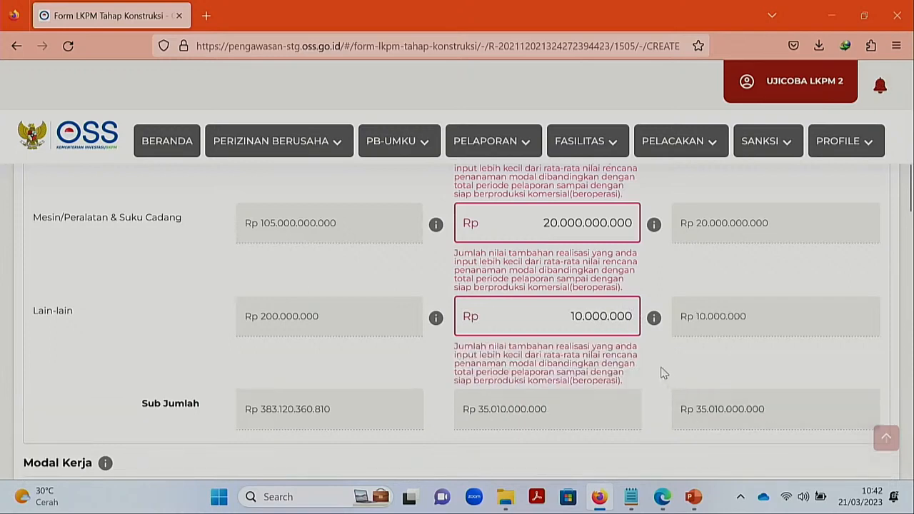
scroll(662, 372, down, 1)
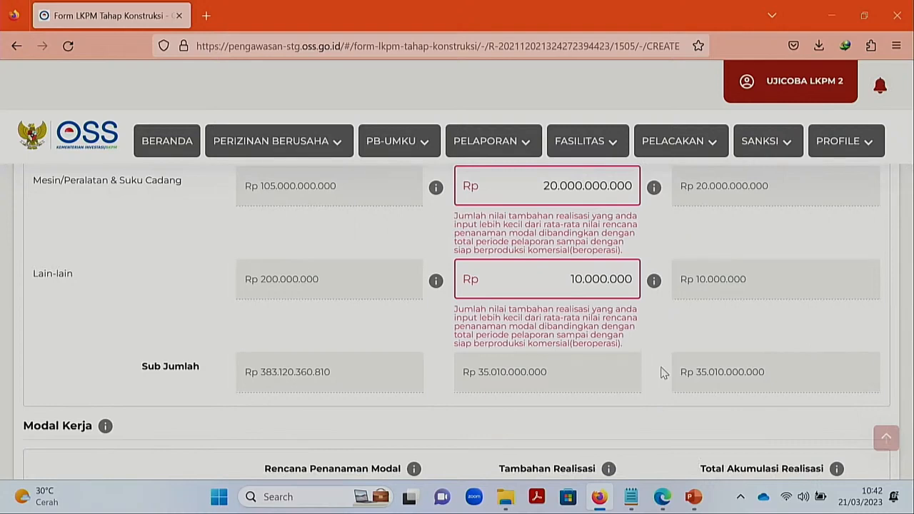
scroll(661, 373, down, 1)
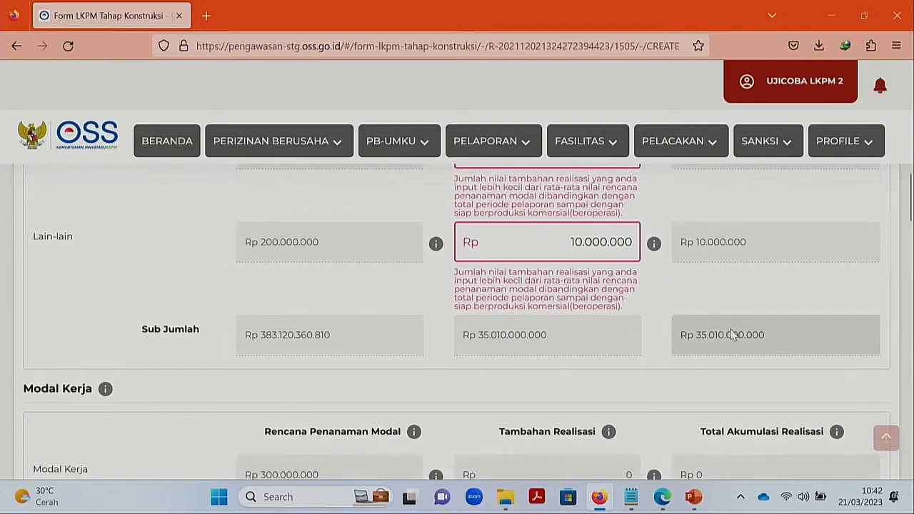
scroll(669, 336, down, 3)
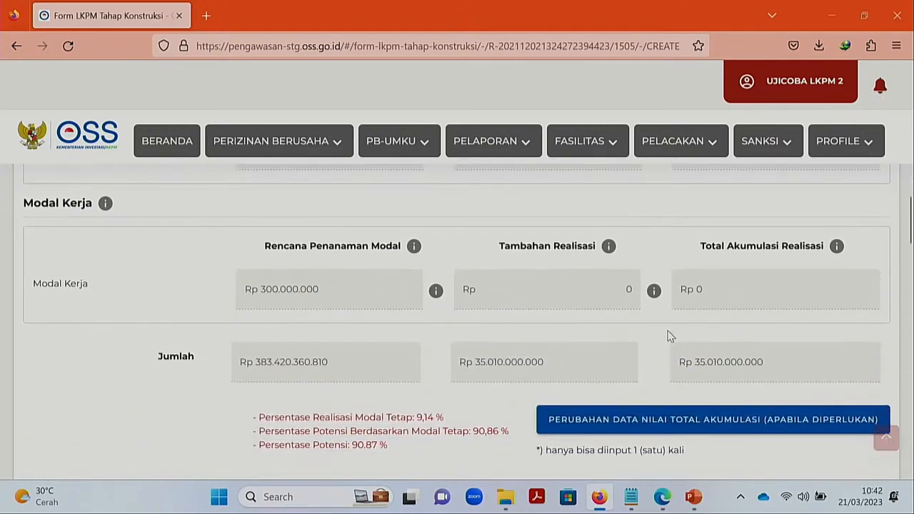
scroll(670, 336, down, 1)
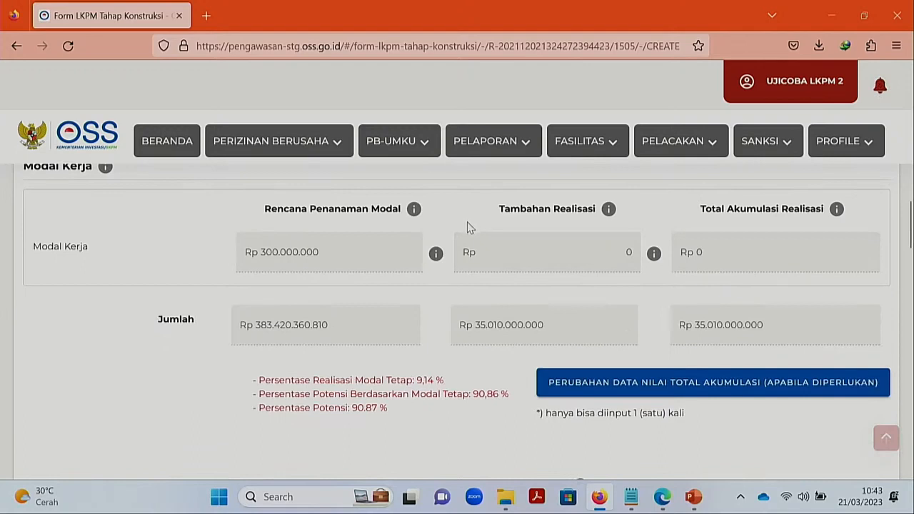
- Enter 100 as the Indonesian male workforce before the period
mouse_move(655, 260)
mouse_move(608, 211)
scroll(556, 212, down, 5)
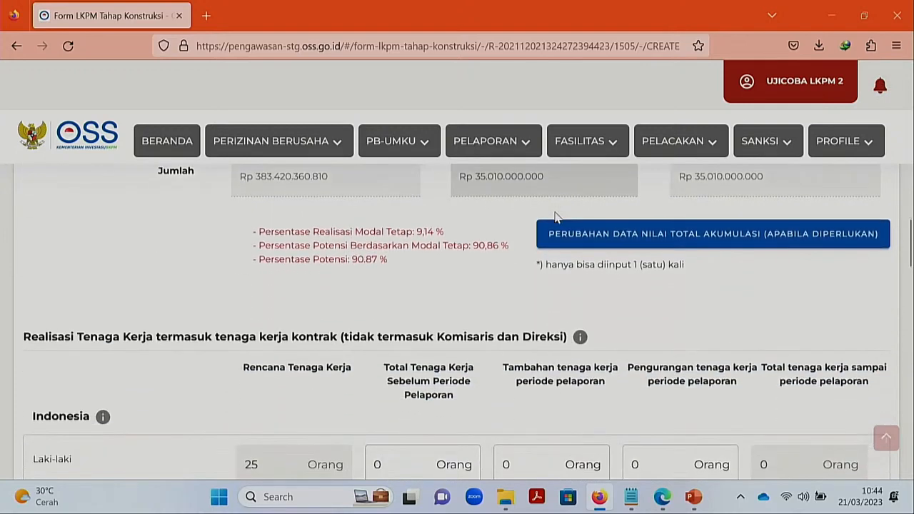
scroll(555, 216, down, 3)
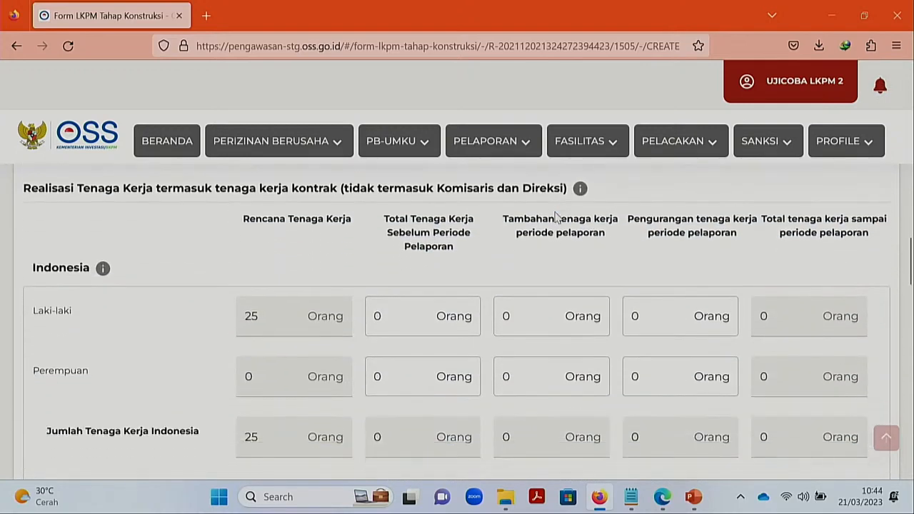
scroll(557, 216, down, 1)
scroll(556, 218, up, 1)
mouse_move(581, 191)
click(434, 321)
click(419, 312)
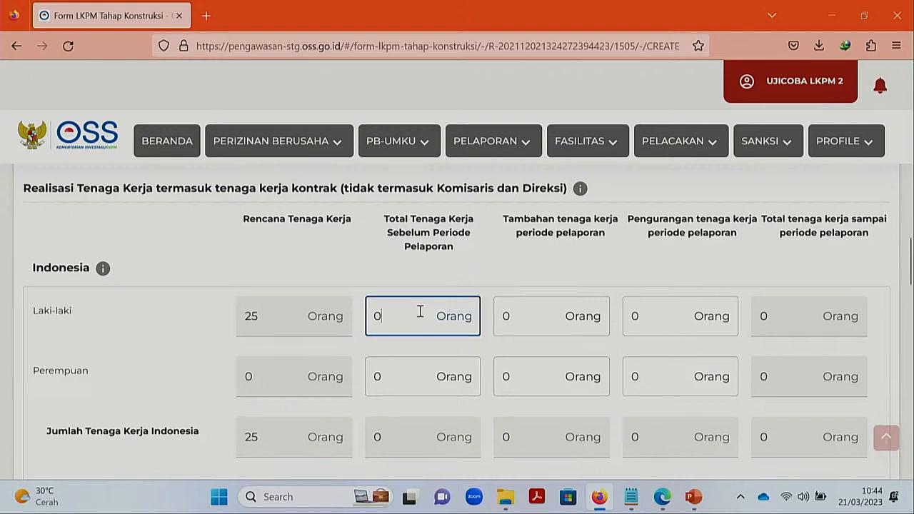
key(BackSpace)
text(100)
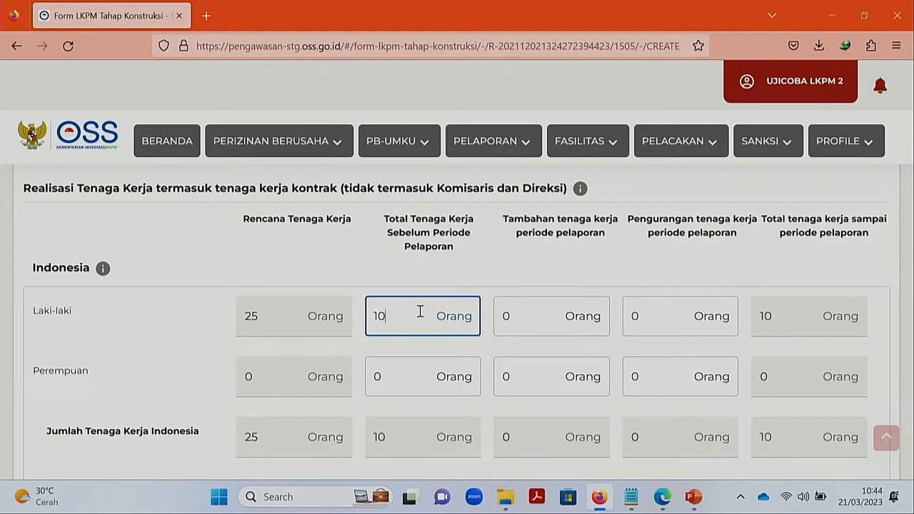
click(448, 284)
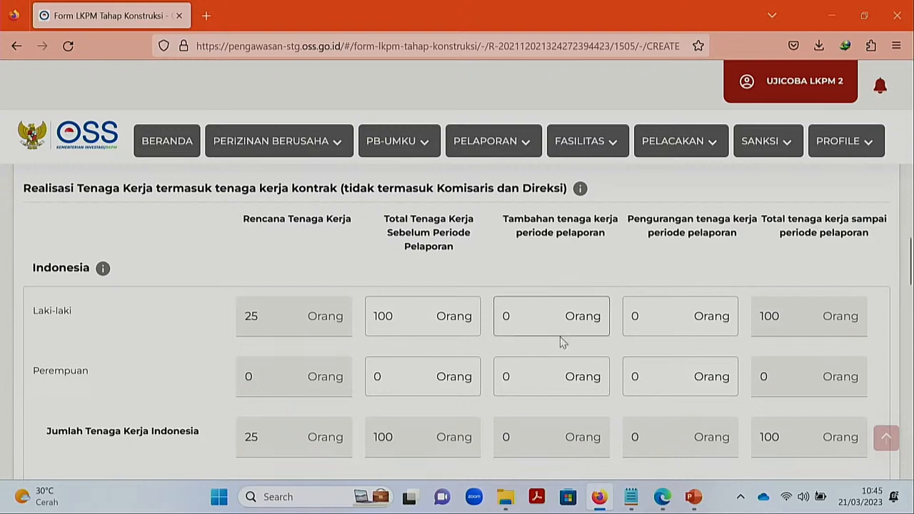
- Record 2 additional male workers this period, leaving the reduction at 0
click(544, 315)
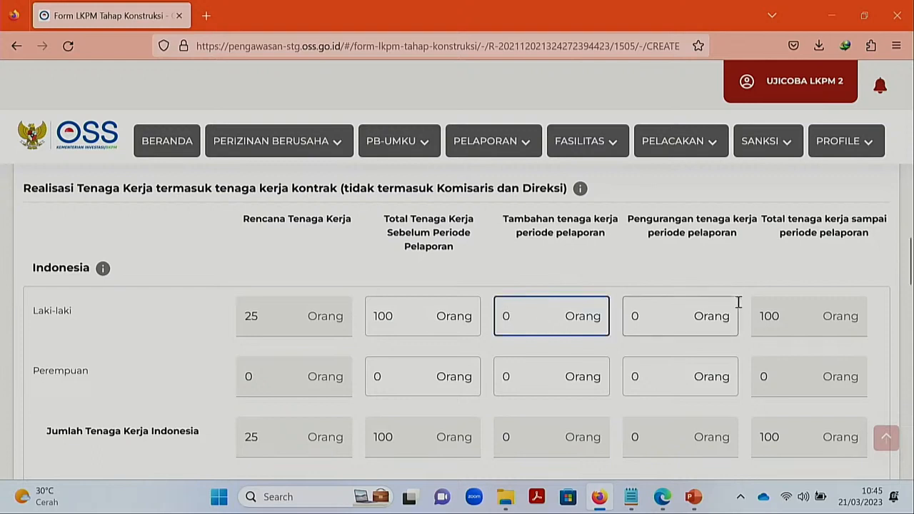
key(BackSpace)
text(2)
click(576, 268)
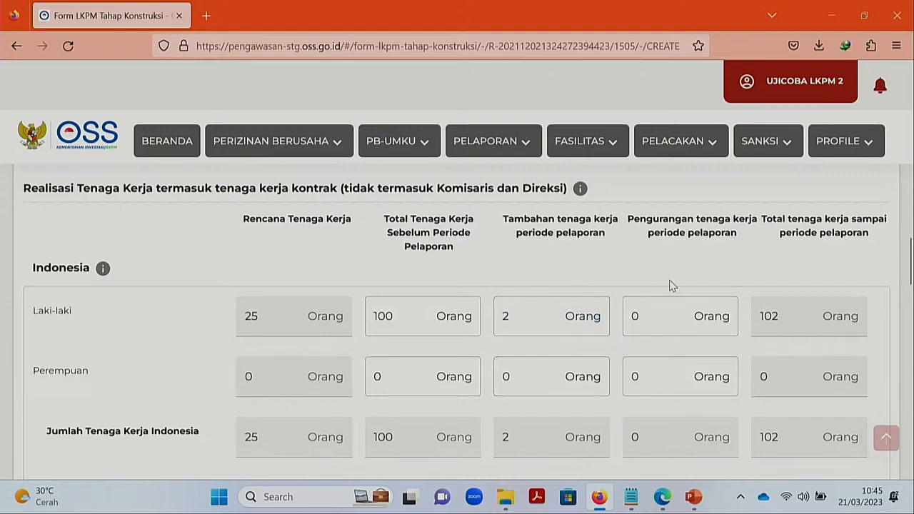
click(660, 316)
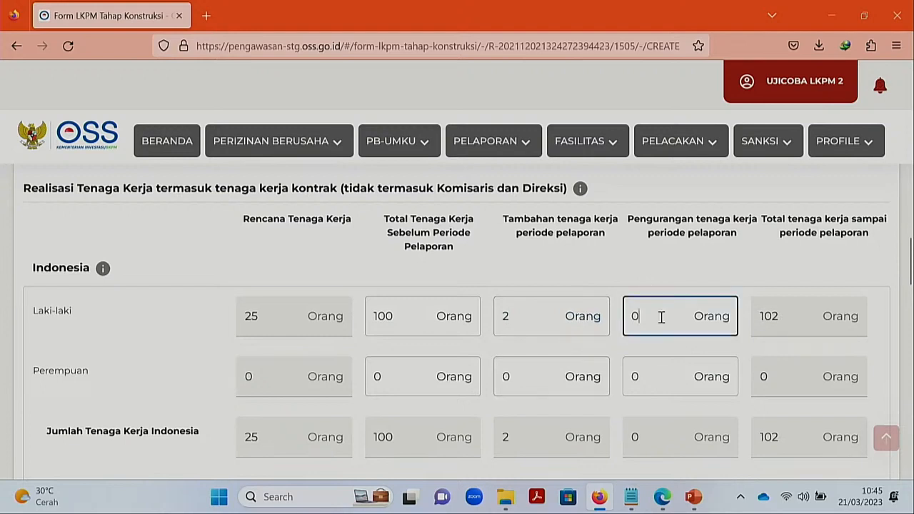
click(583, 269)
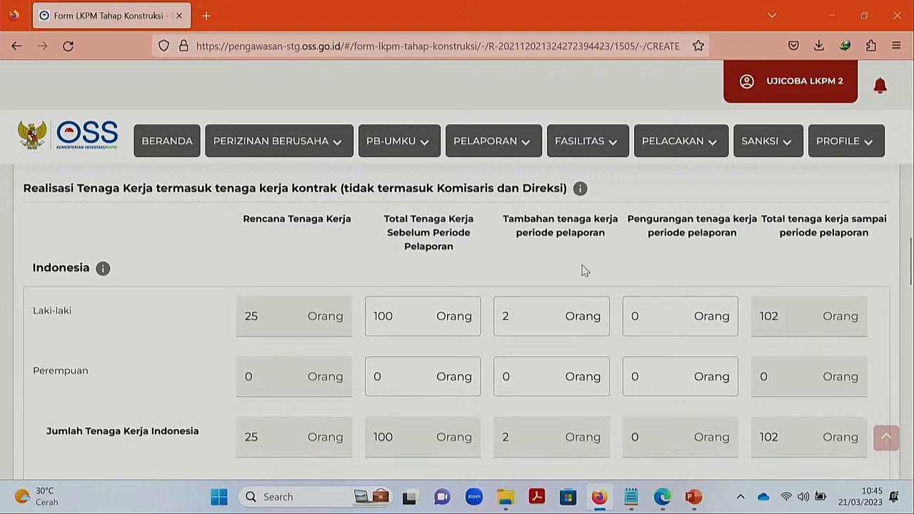
- Enter 20 prior and 10 added Indonesian female workers
scroll(583, 268, down, 1)
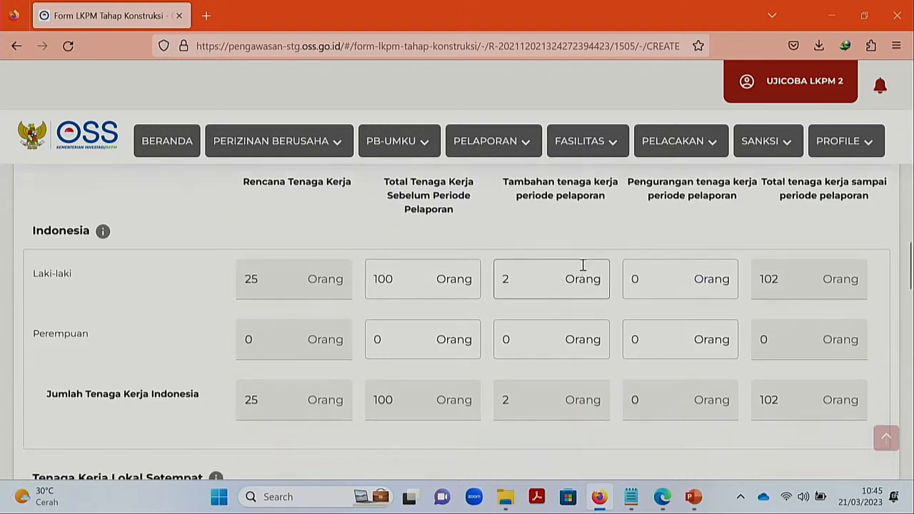
click(427, 340)
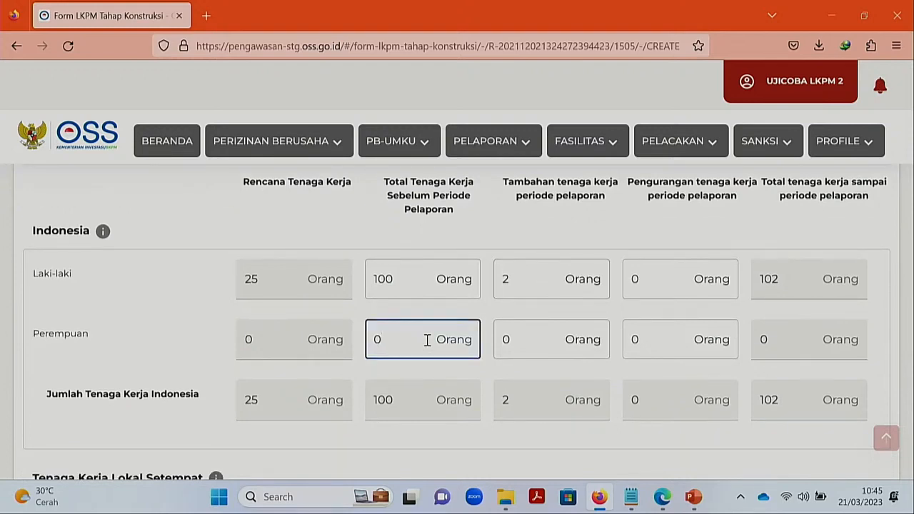
key(BackSpace)
text(20)
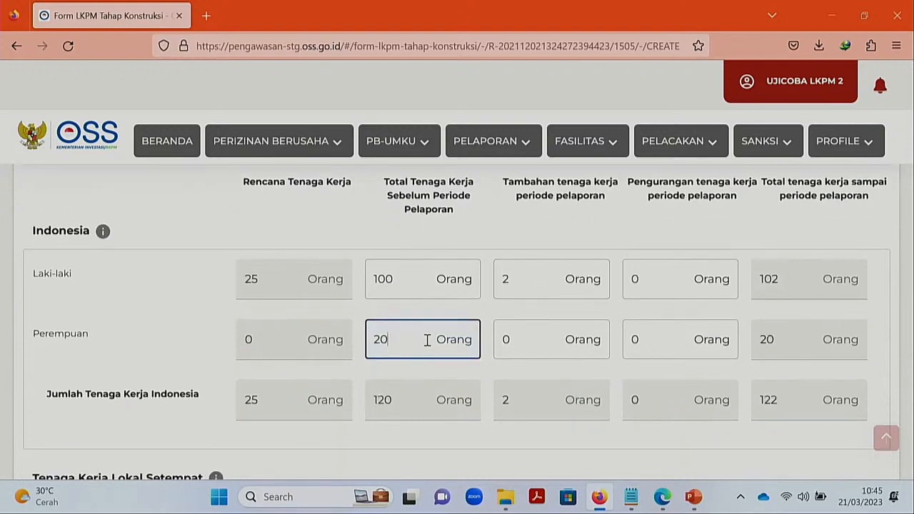
click(439, 310)
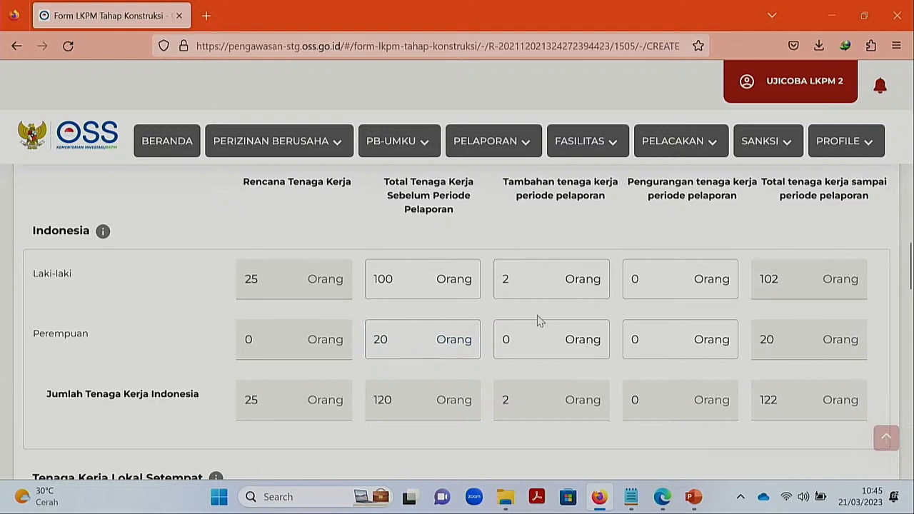
click(544, 342)
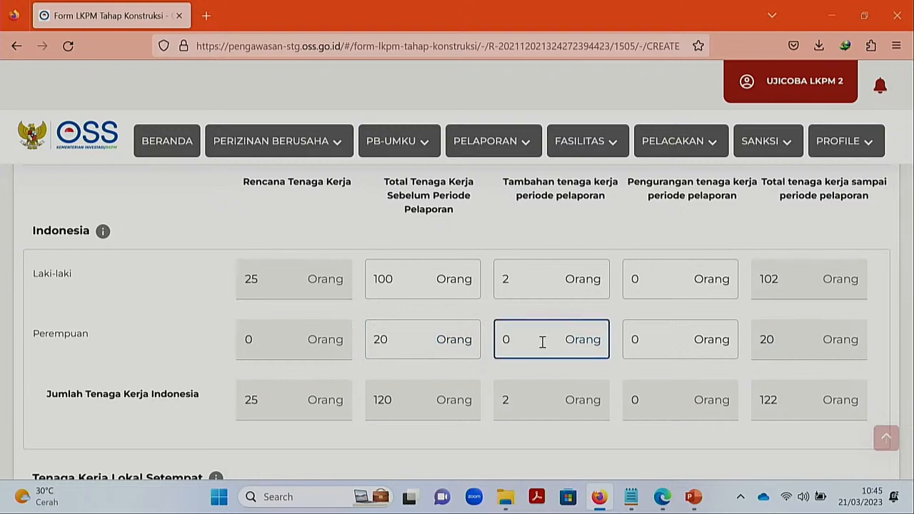
key(BackSpace)
text(10)
click(587, 312)
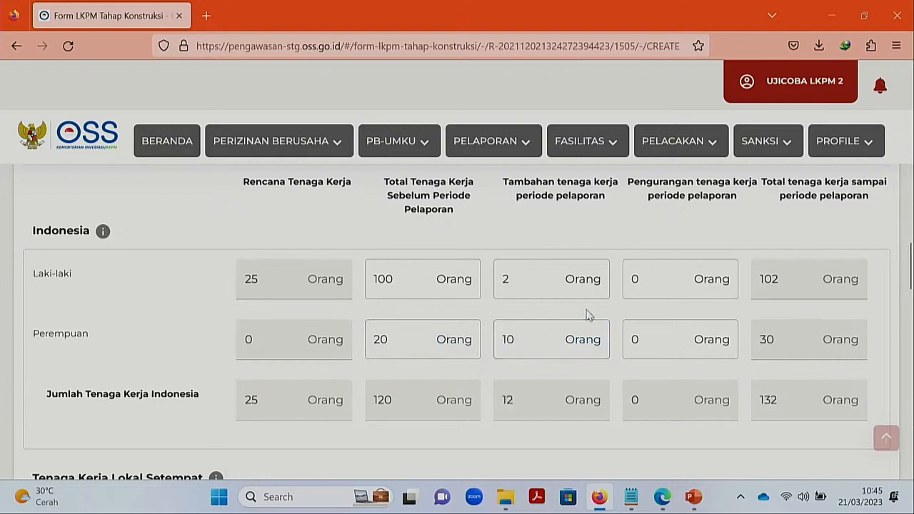
- Enter 3 female workers reduced and check the Indonesian total of 129
click(657, 346)
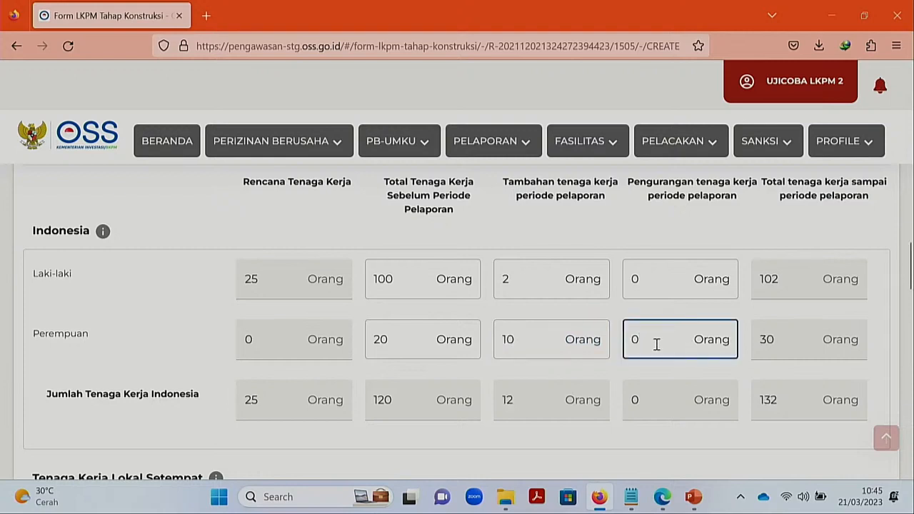
key(BackSpace)
text(3)
click(647, 368)
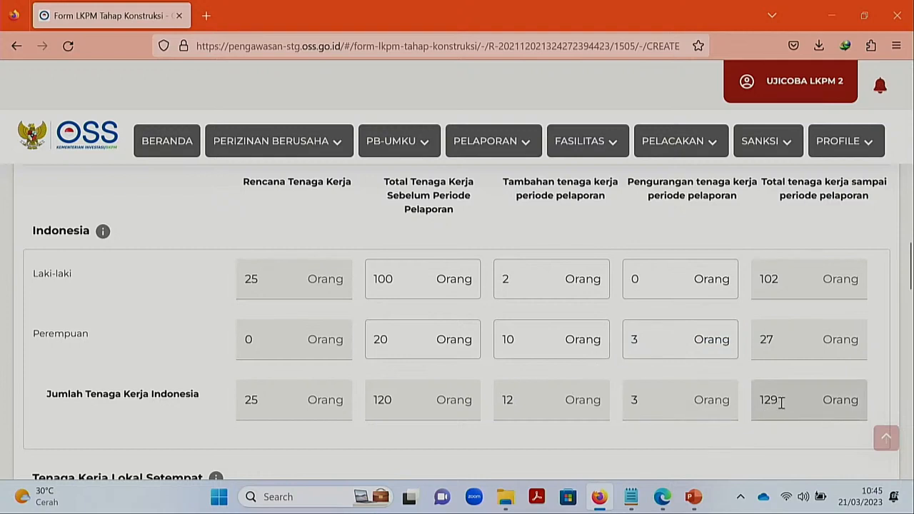
click(781, 402)
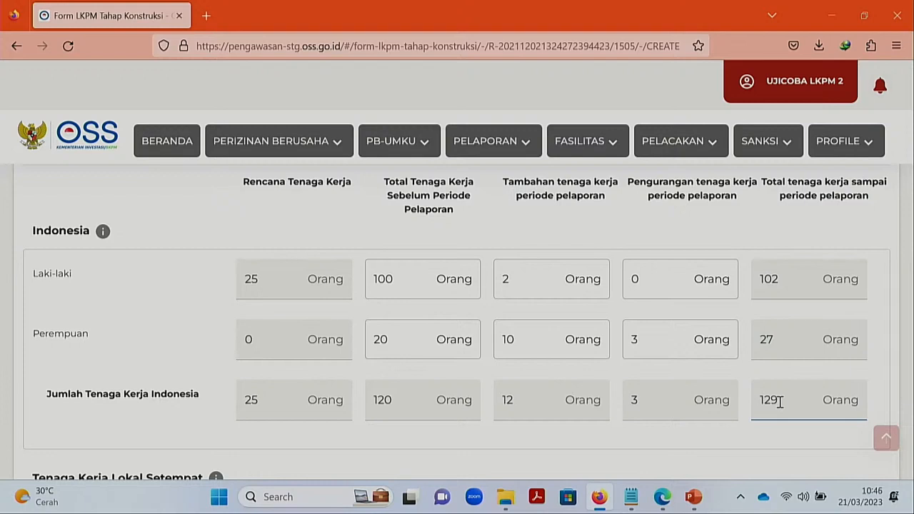
click(685, 412)
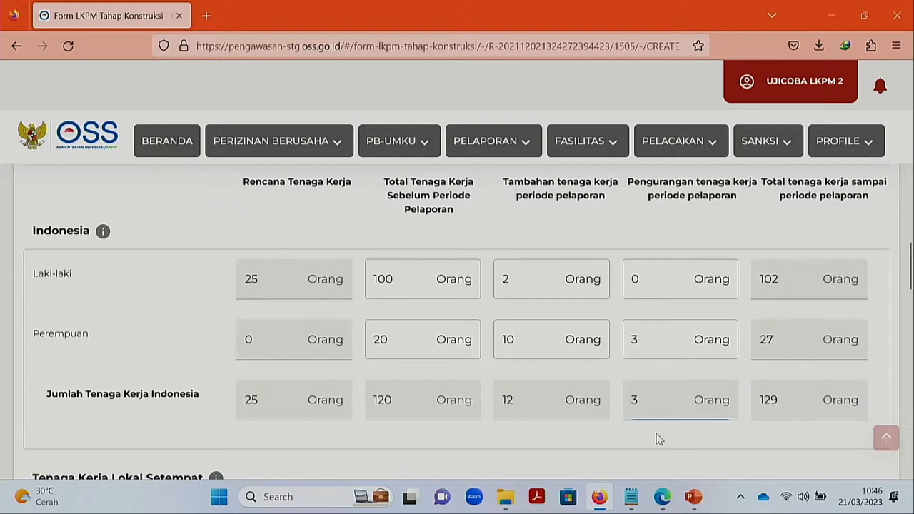
scroll(657, 432, down, 3)
scroll(657, 432, down, 1)
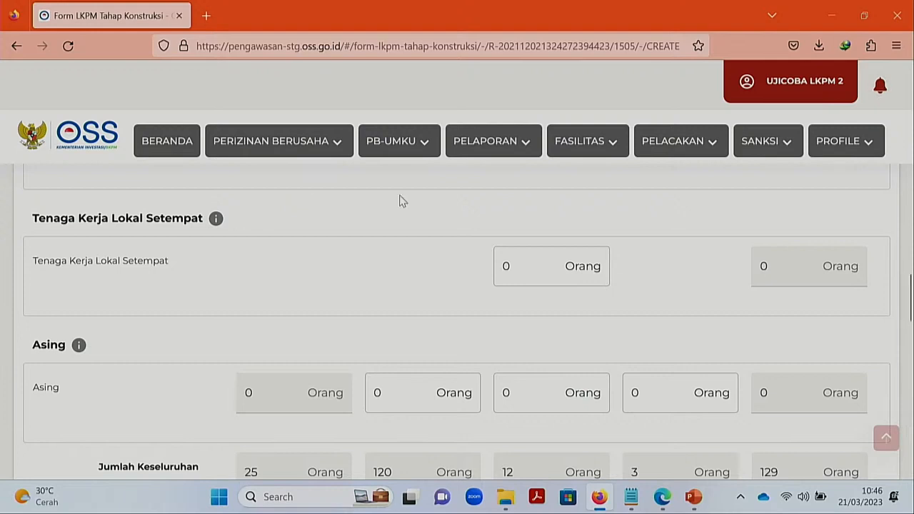
scroll(399, 201, up, 6)
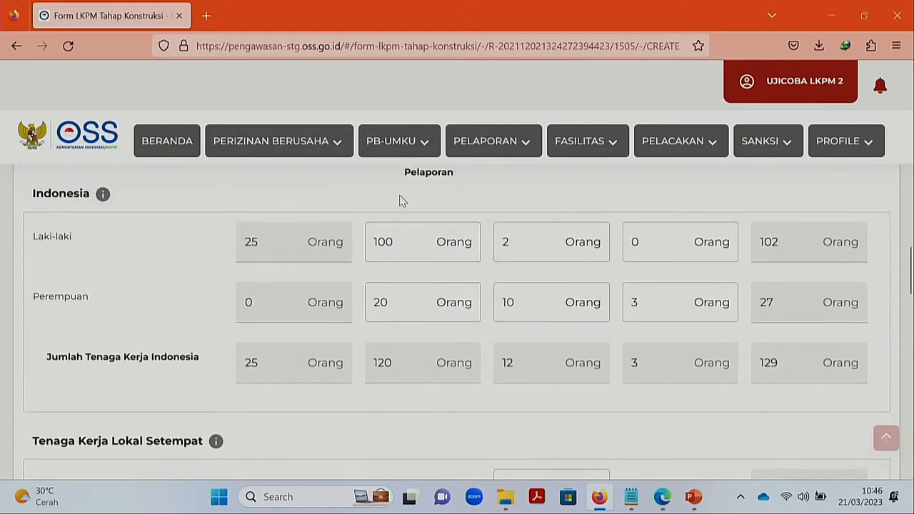
scroll(400, 202, up, 1)
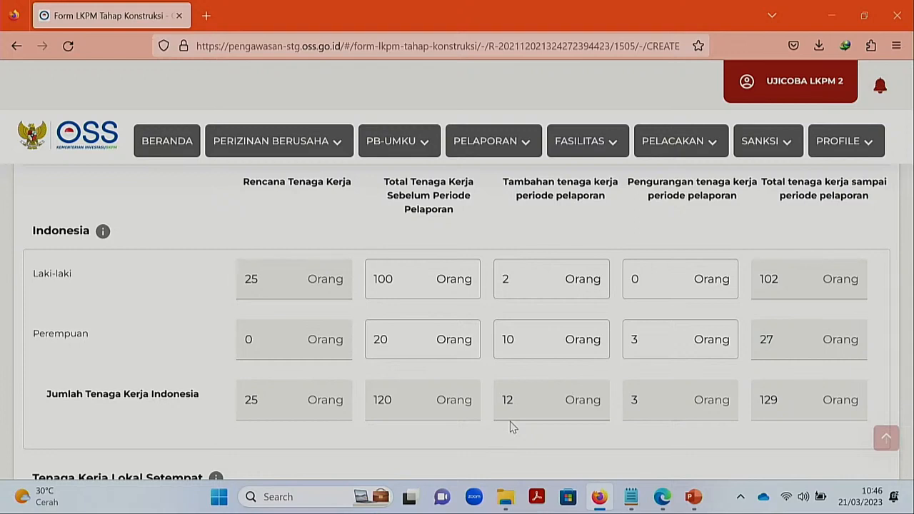
- Set Tenaga Kerja Lokal Setempat to 5 local workers
scroll(509, 427, down, 3)
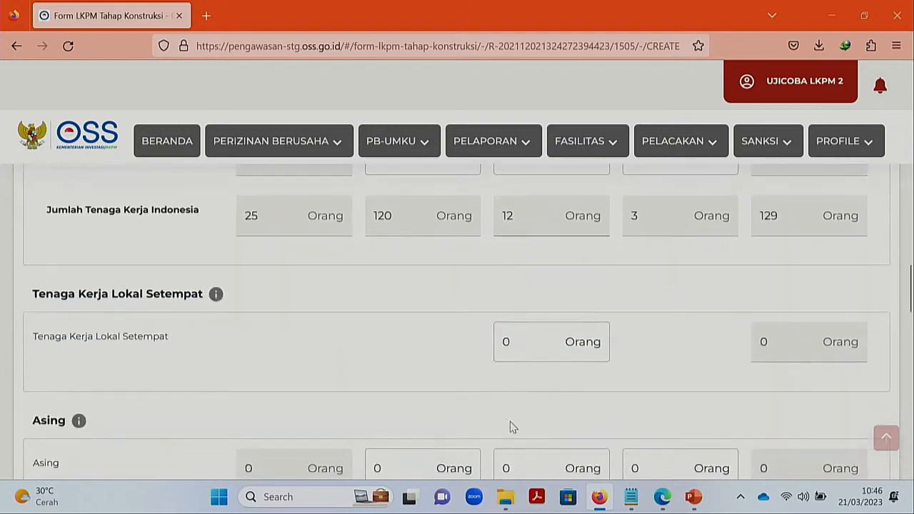
click(521, 341)
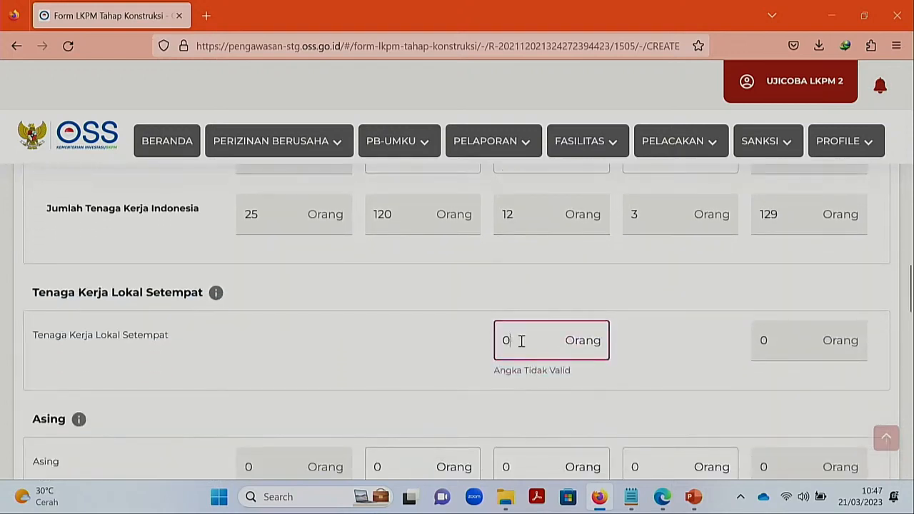
key(BackSpace)
text(5)
click(655, 365)
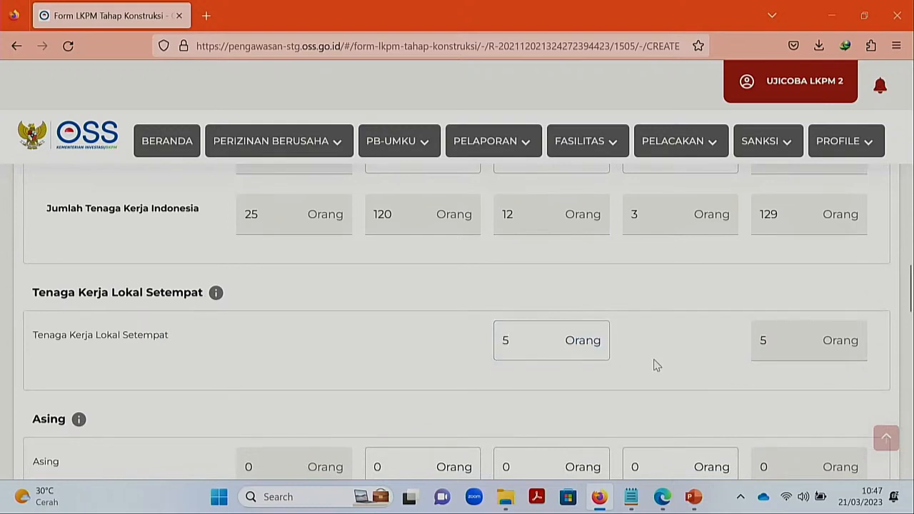
- Enter 1 in the Asing Tambahan field, bringing the workforce total to 130 Orang
scroll(655, 364, down, 3)
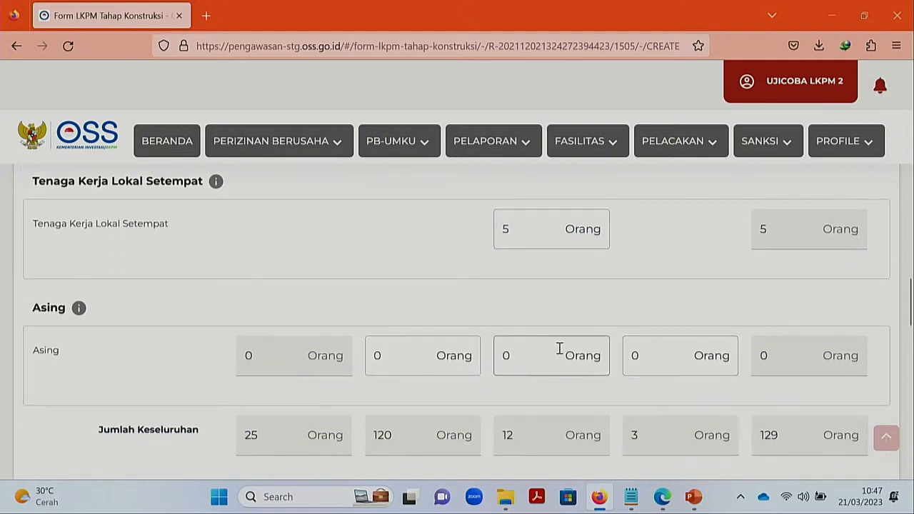
click(413, 356)
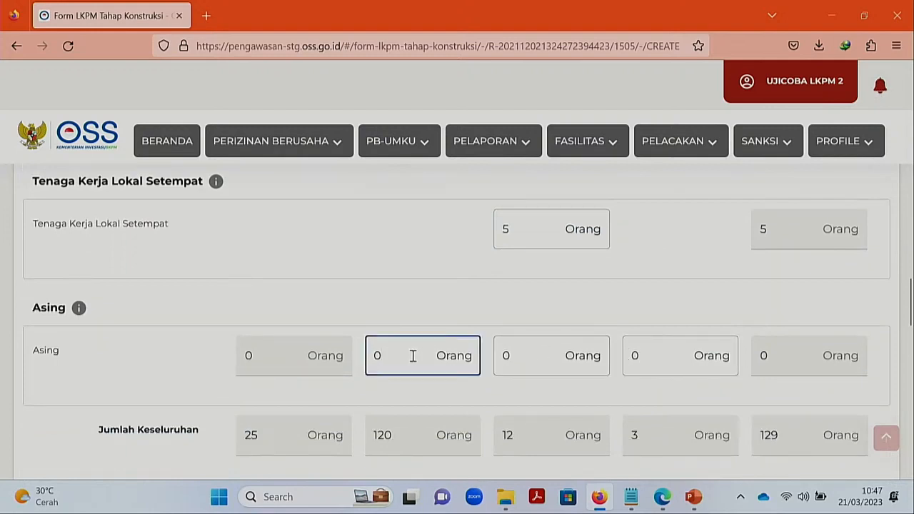
click(552, 359)
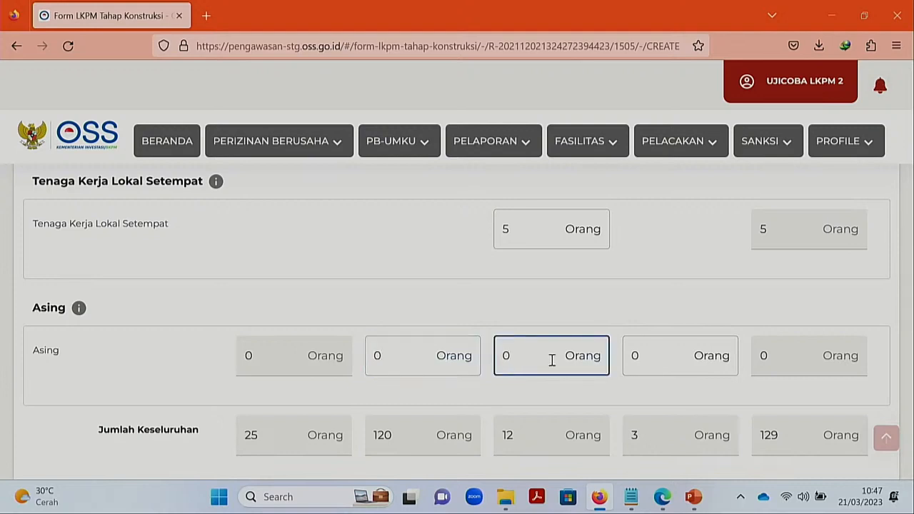
key(BackSpace)
text(1)
click(618, 321)
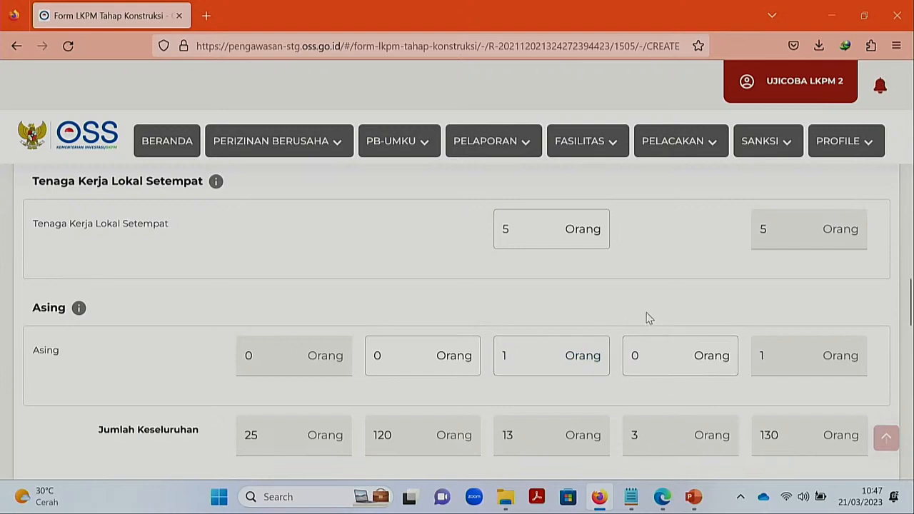
scroll(646, 318, down, 2)
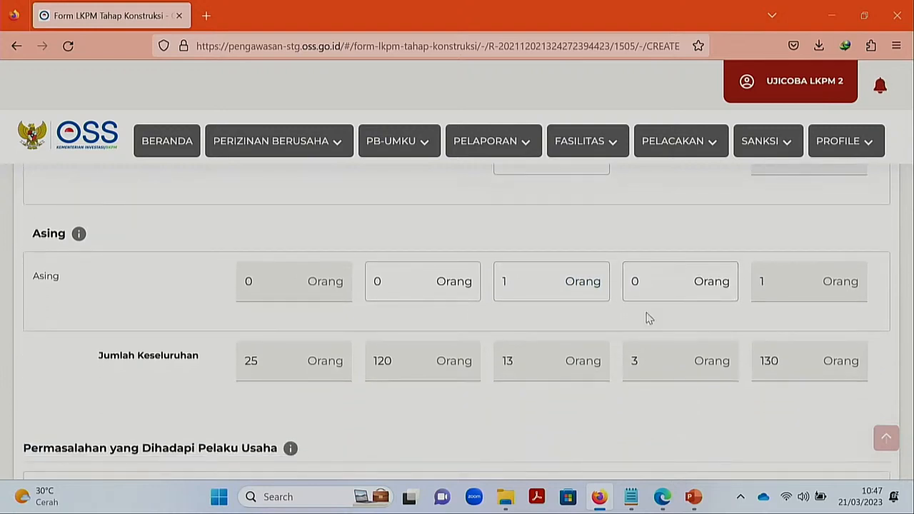
- Choose Perizinan Berusaha as the problem category
scroll(646, 318, down, 2)
scroll(646, 318, down, 1)
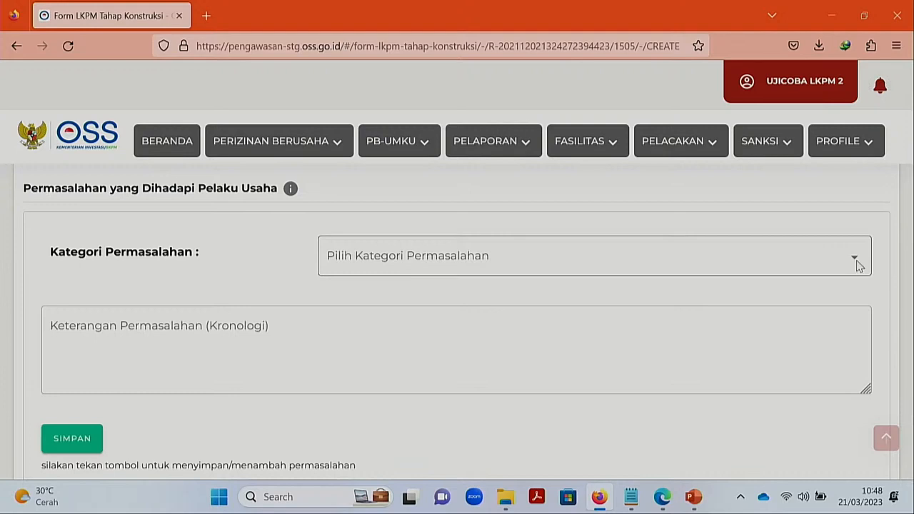
click(856, 266)
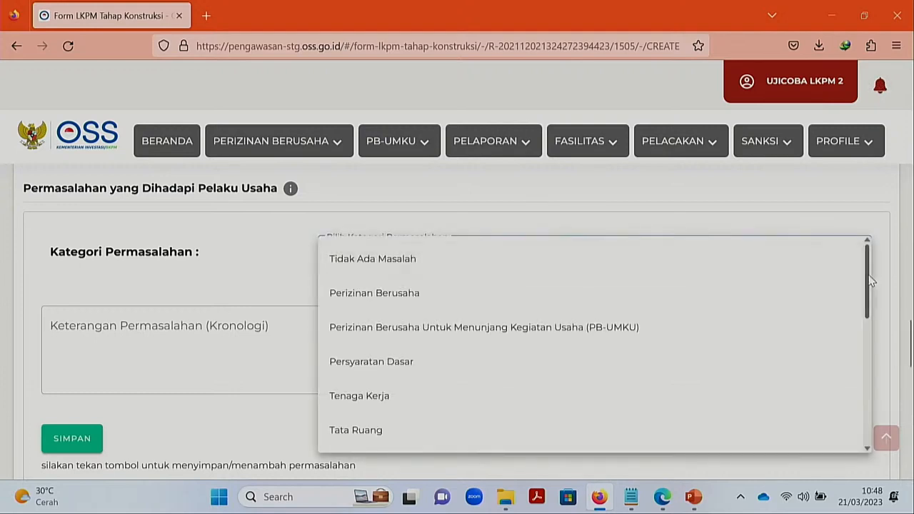
mouse_move(869, 281)
mouse_down()
mouse_move(871, 325)
mouse_move(868, 280)
mouse_up()
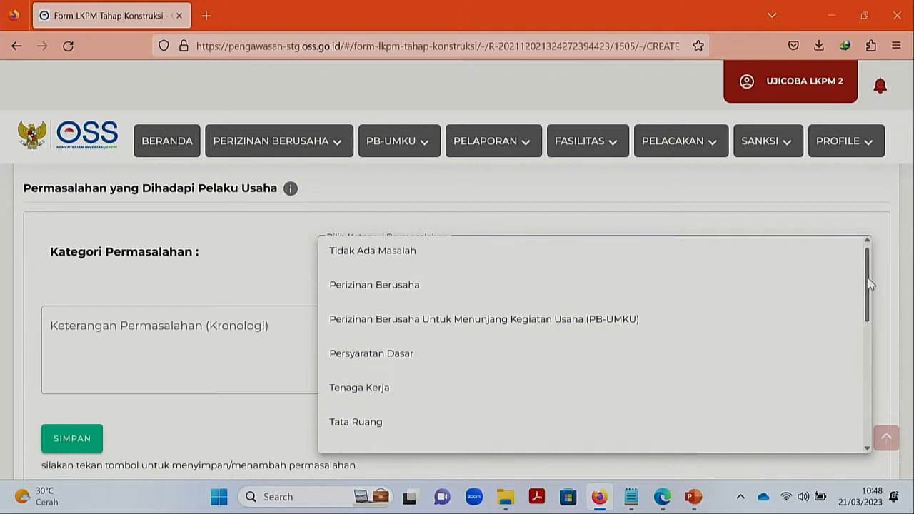
click(411, 285)
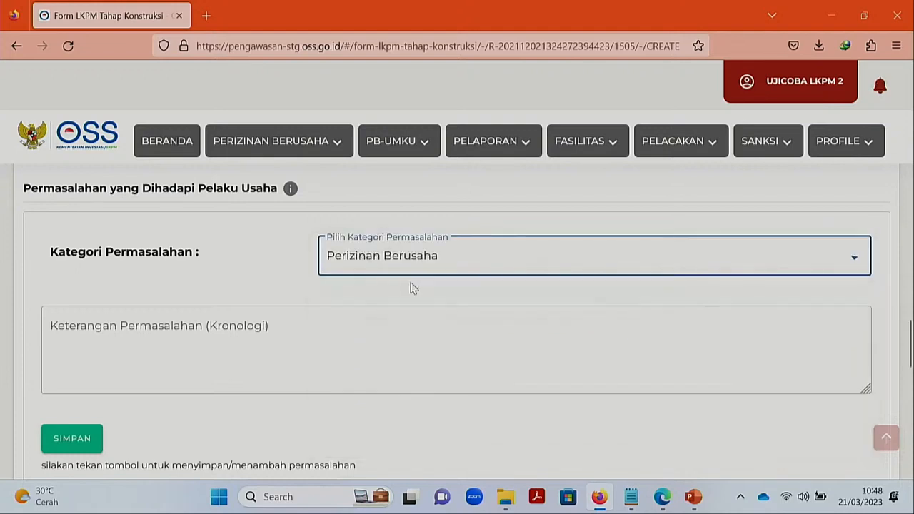
- Describe the problem as 'Masih pengurusan persyaratan dasar', add it, and check row 1
click(251, 328)
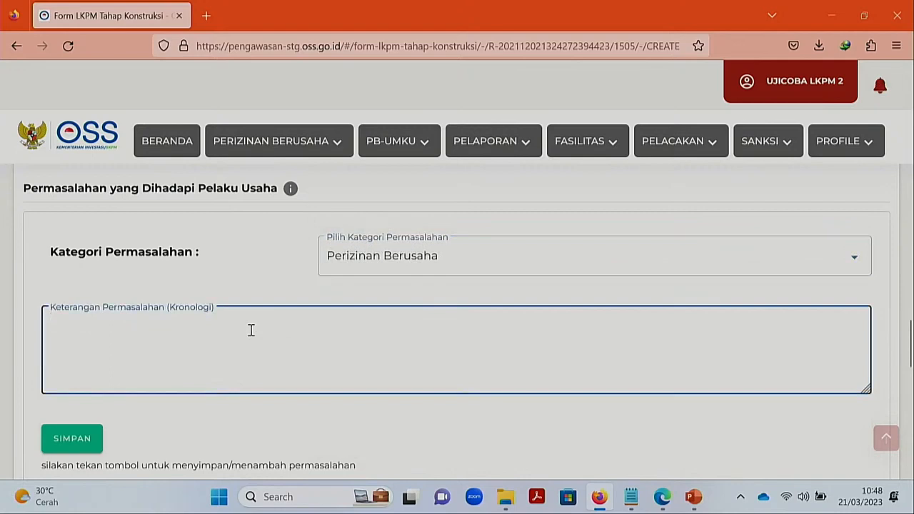
text(Masih pengurua)
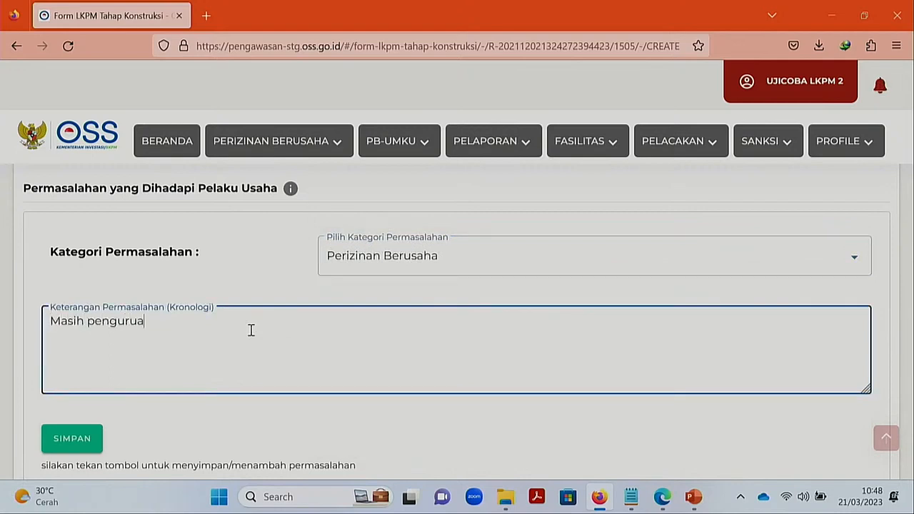
key(BackSpace)
text(san persyaratan dasar)
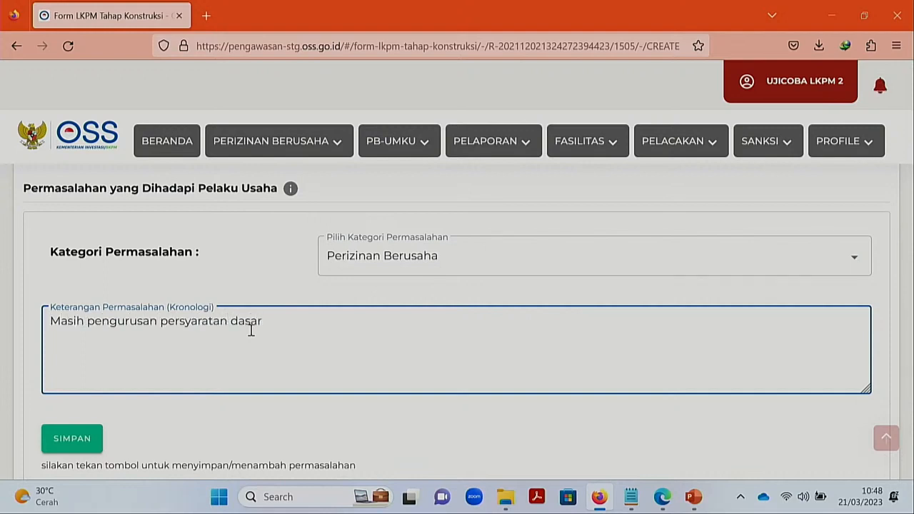
click(235, 434)
scroll(234, 432, down, 1)
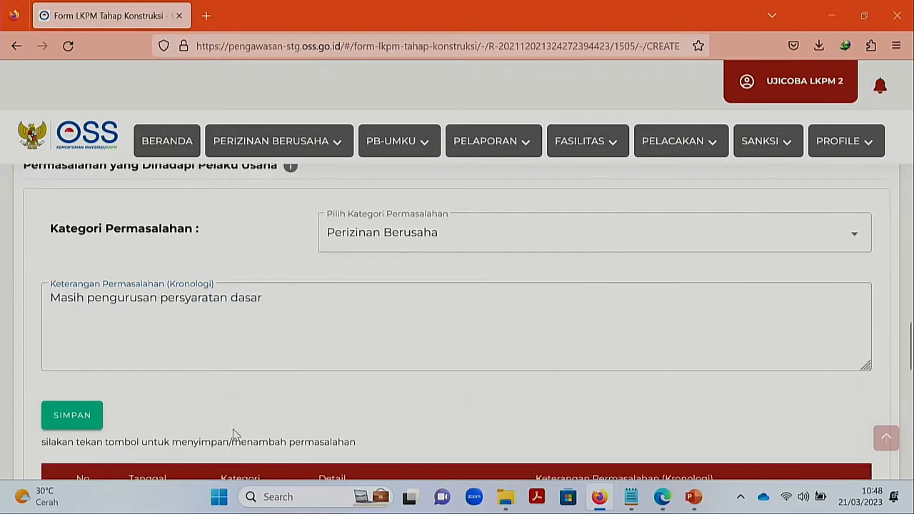
click(93, 400)
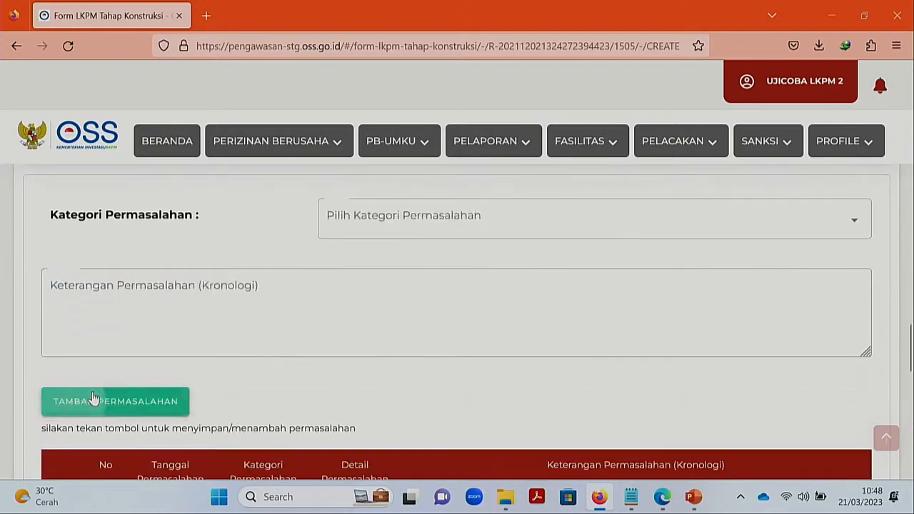
scroll(350, 384, down, 4)
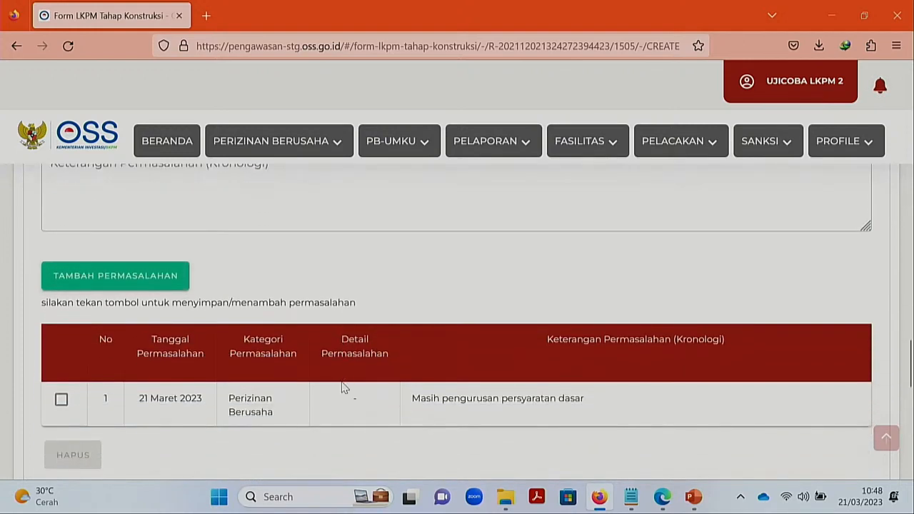
drag(622, 377, 407, 380)
click(431, 242)
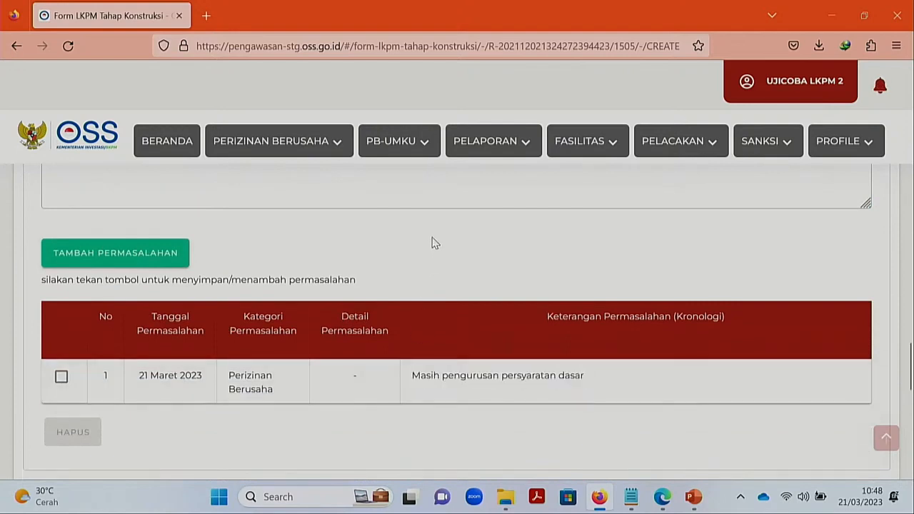
scroll(432, 243, up, 5)
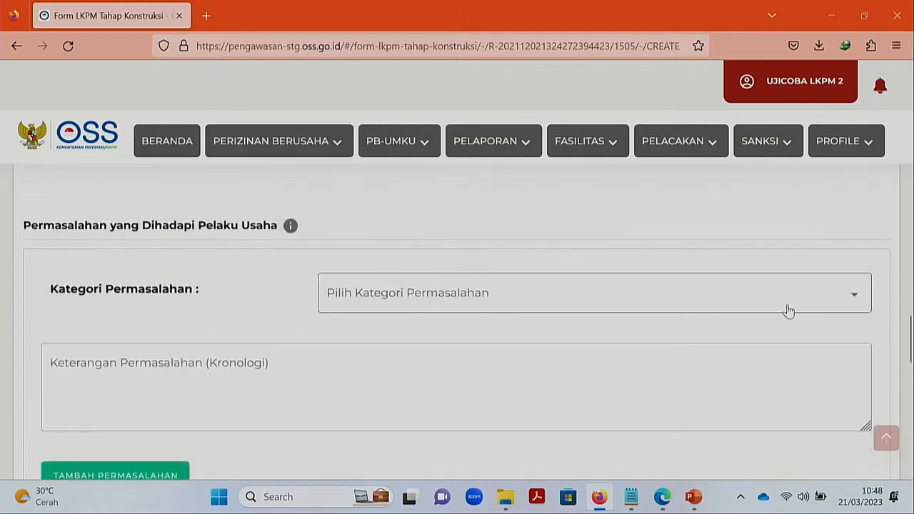
scroll(909, 332, down, 2)
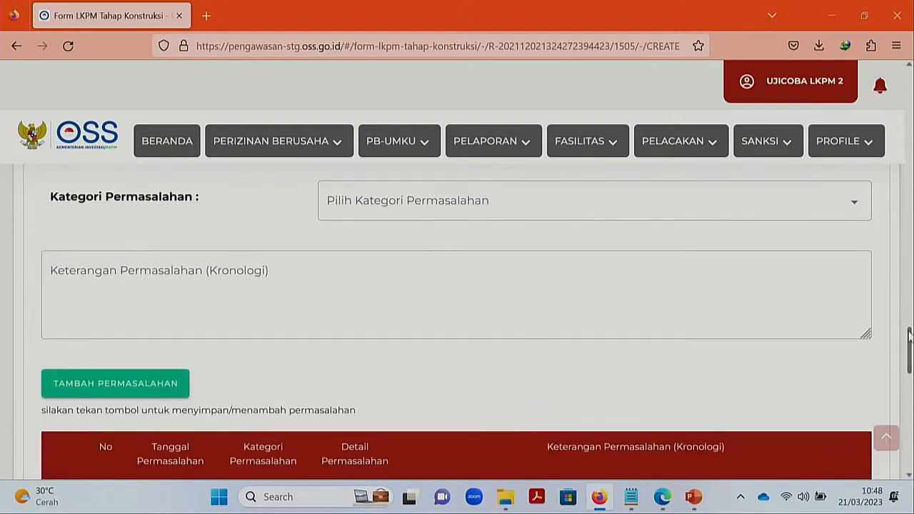
scroll(910, 334, up, 2)
click(855, 315)
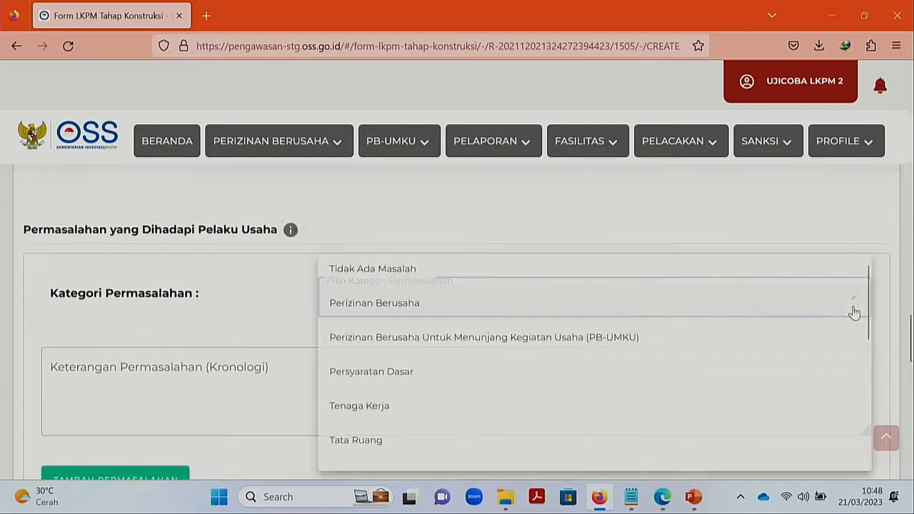
drag(868, 309, 861, 422)
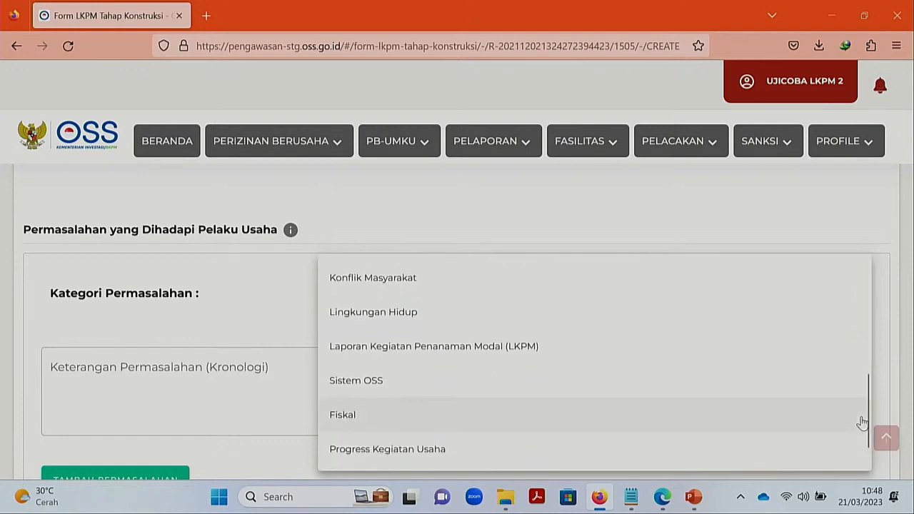
scroll(869, 416, down, 1)
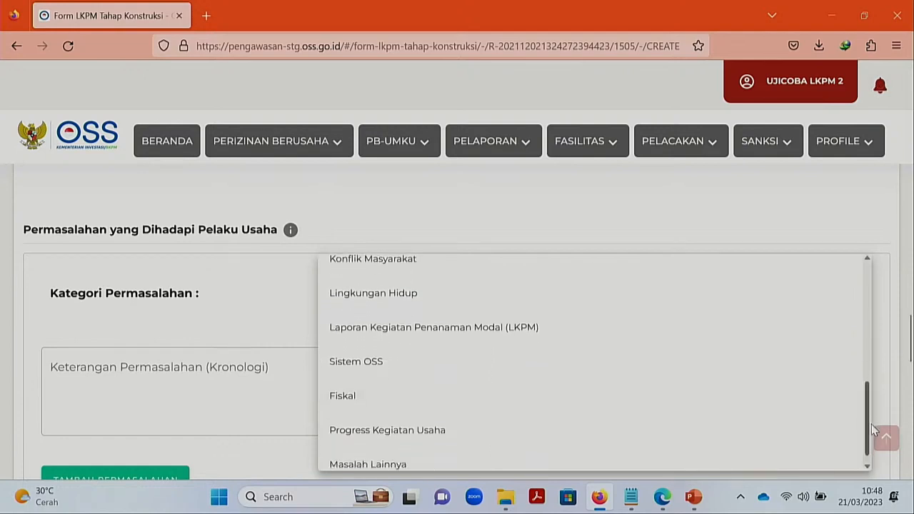
scroll(870, 436, down, 1)
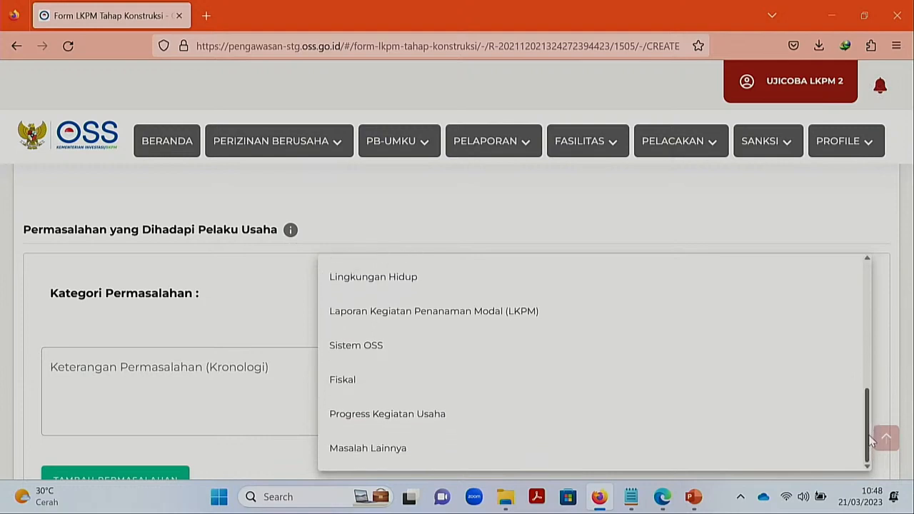
mouse_move(870, 441)
mouse_down()
mouse_move(869, 407)
mouse_move(868, 424)
mouse_up()
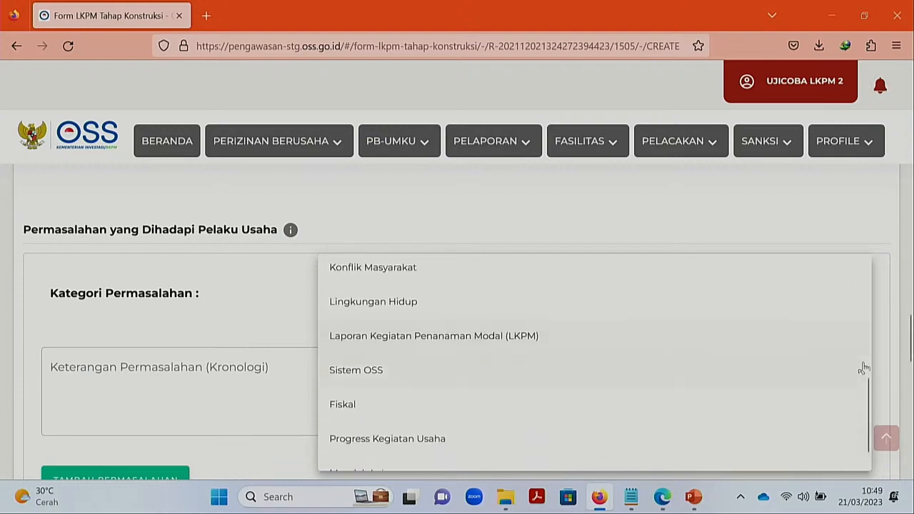
drag(866, 434, 910, 146)
click(892, 293)
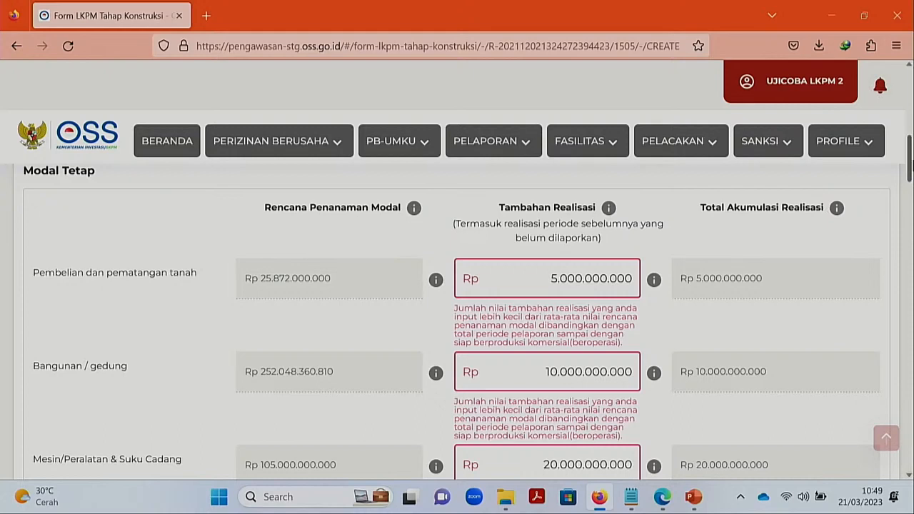
scroll(909, 162, down, 1)
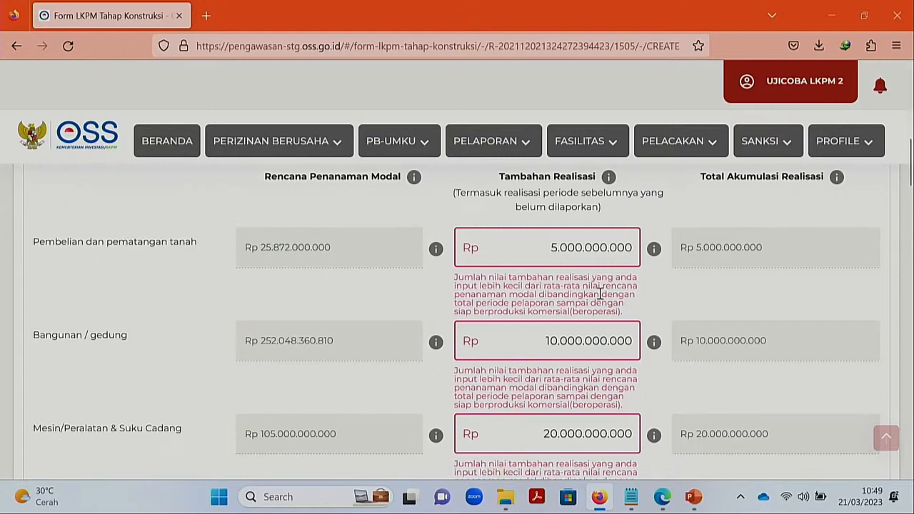
scroll(600, 292, down, 5)
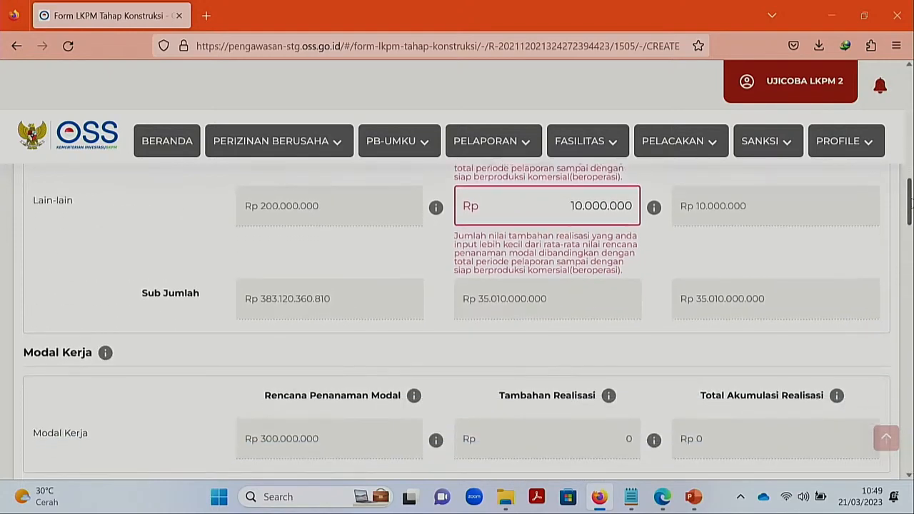
scroll(457, 321, down, 10)
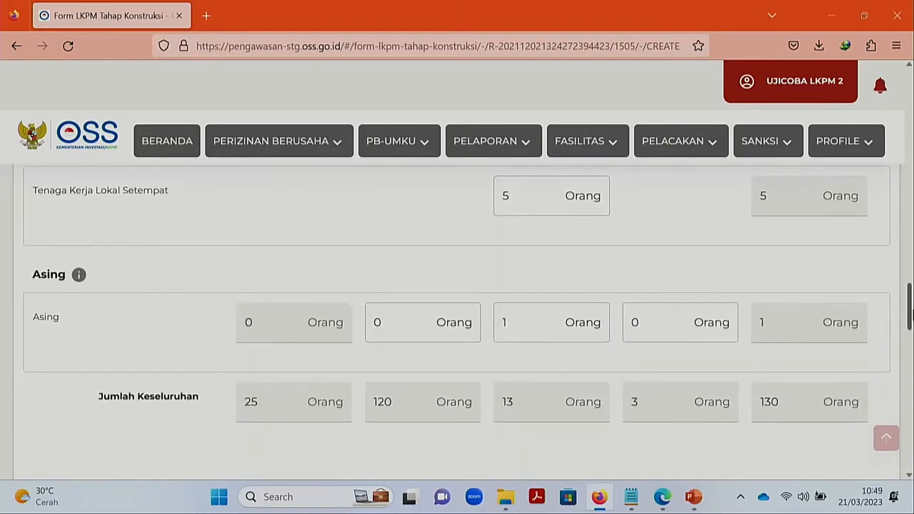
scroll(910, 314, down, 5)
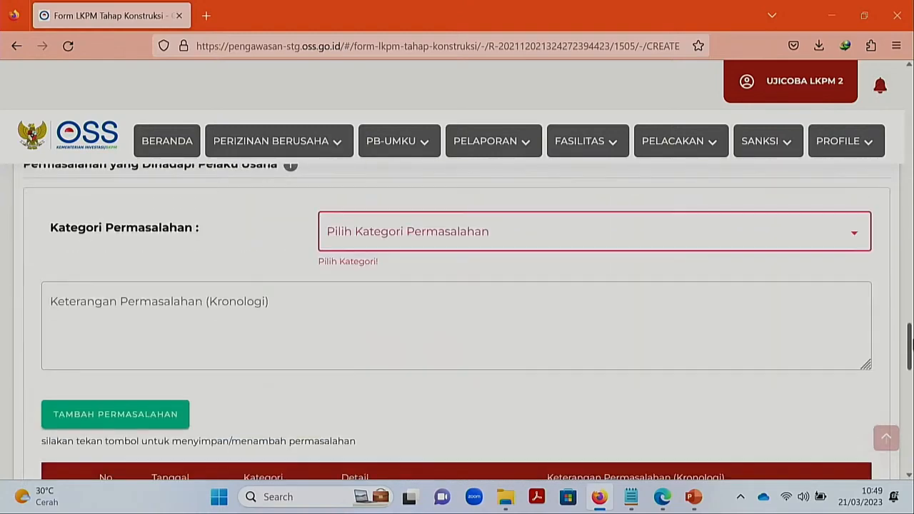
- Choose Progress Kegiatan Usaha as the second problem's category
click(857, 247)
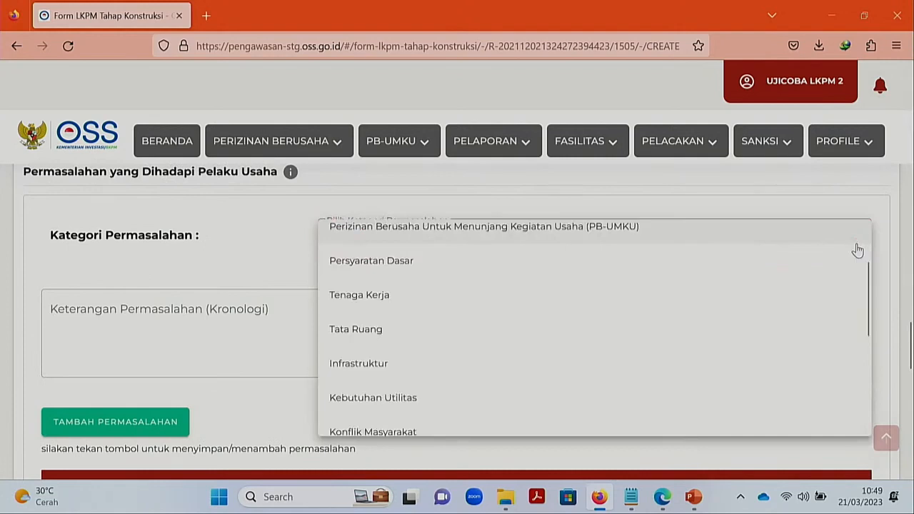
drag(868, 305, 871, 259)
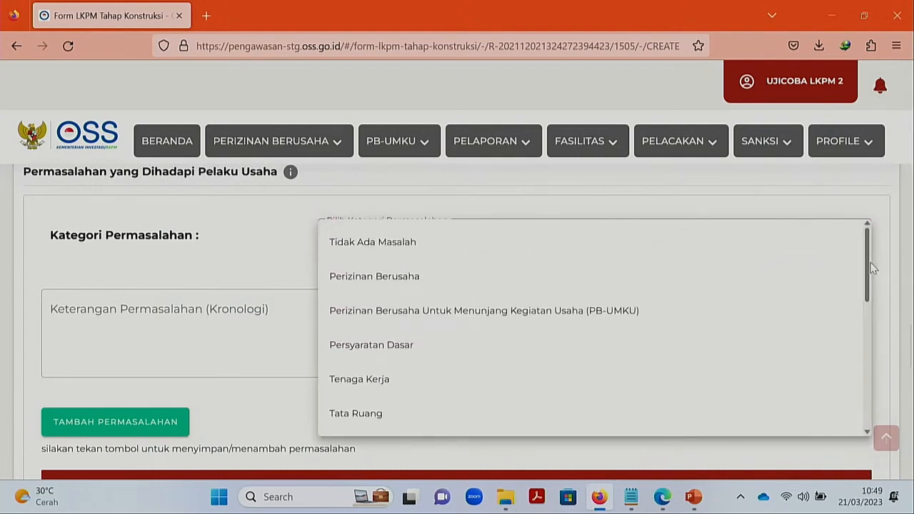
drag(871, 267, 883, 393)
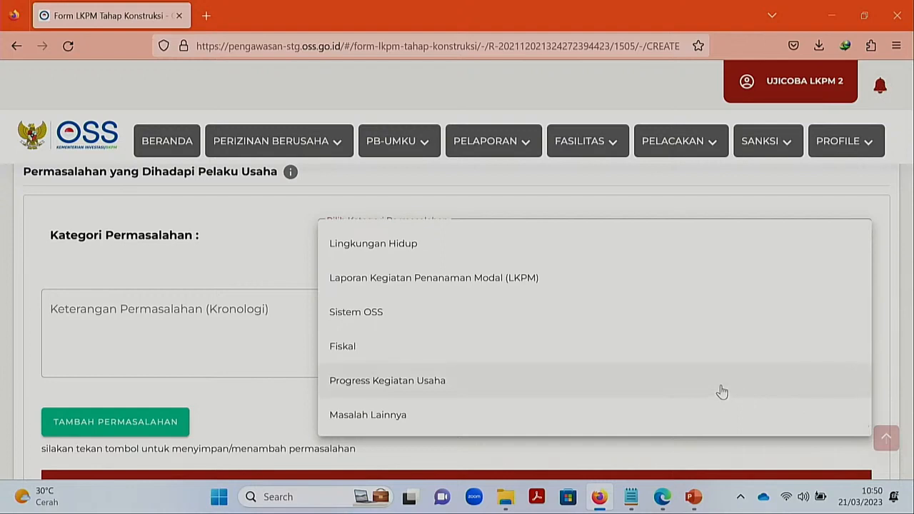
click(568, 384)
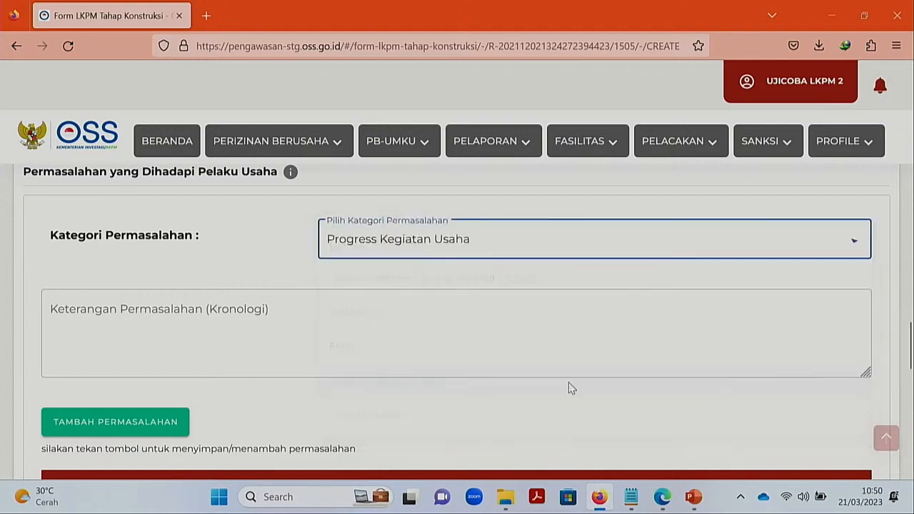
- Write 'Kegiatan terhambat karena permasalahan izin' as its chronology and add the problem to the table
click(253, 310)
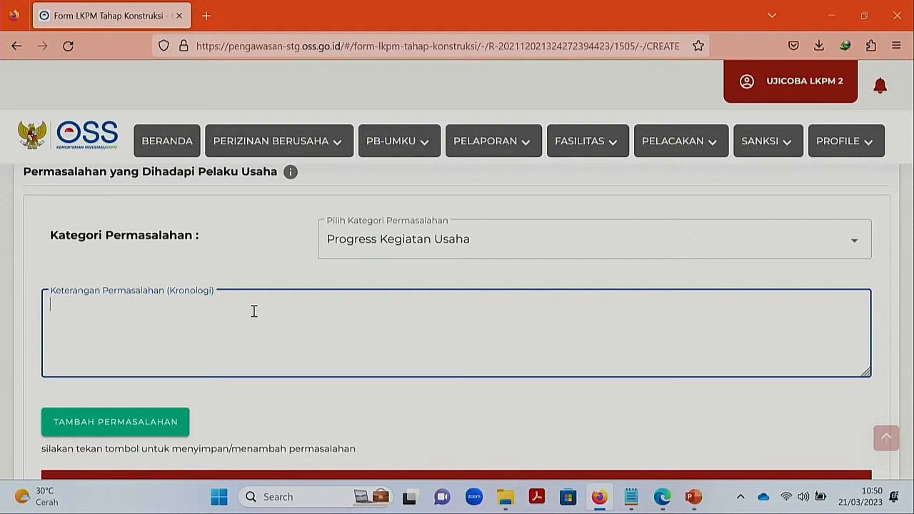
text(Kegiatabb)
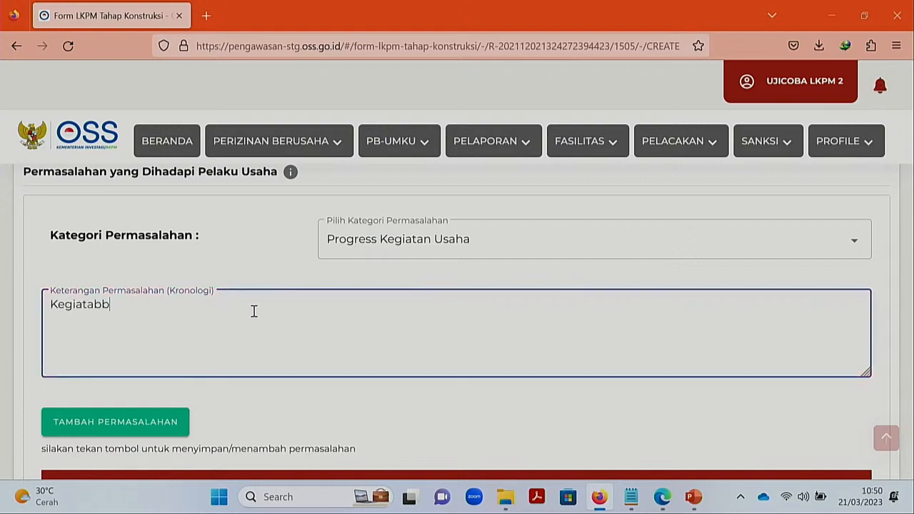
key(BackSpace)
key(BackSpace)
text(n terhambat karena )
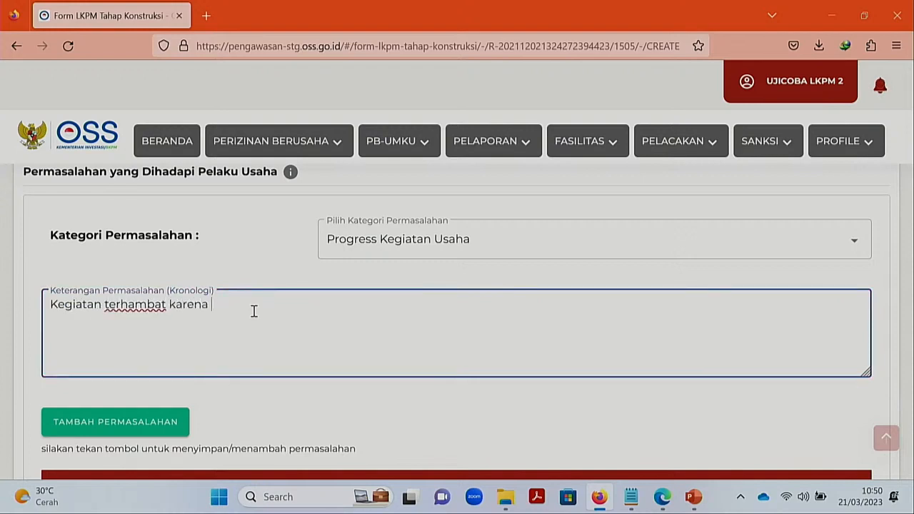
text(permasalahan izin)
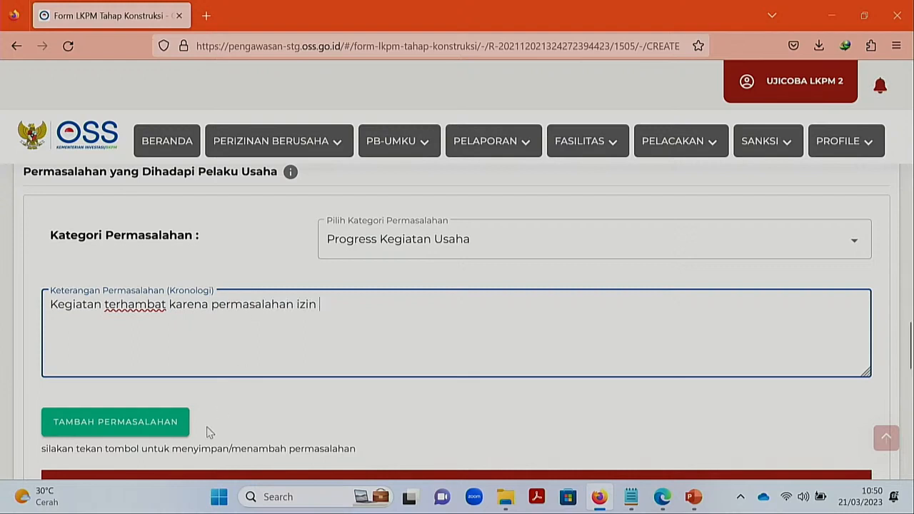
click(183, 424)
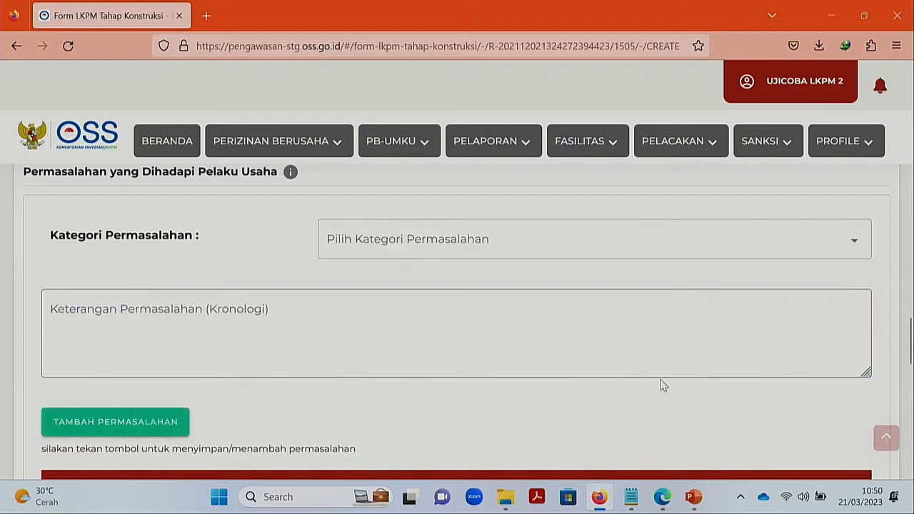
scroll(910, 346, down, 3)
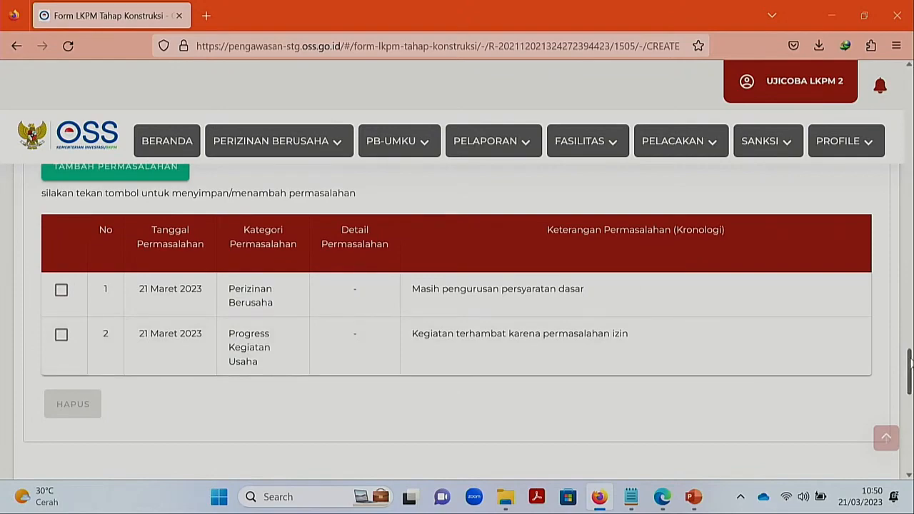
scroll(908, 363, up, 5)
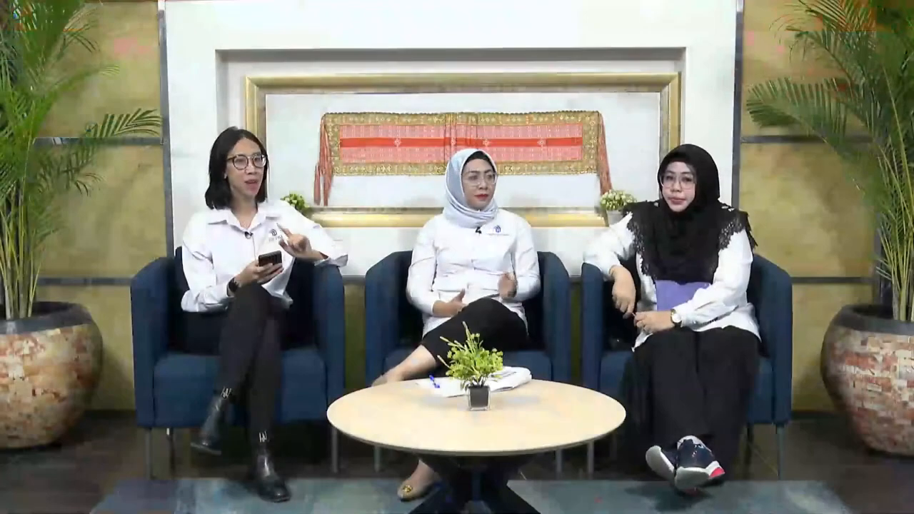
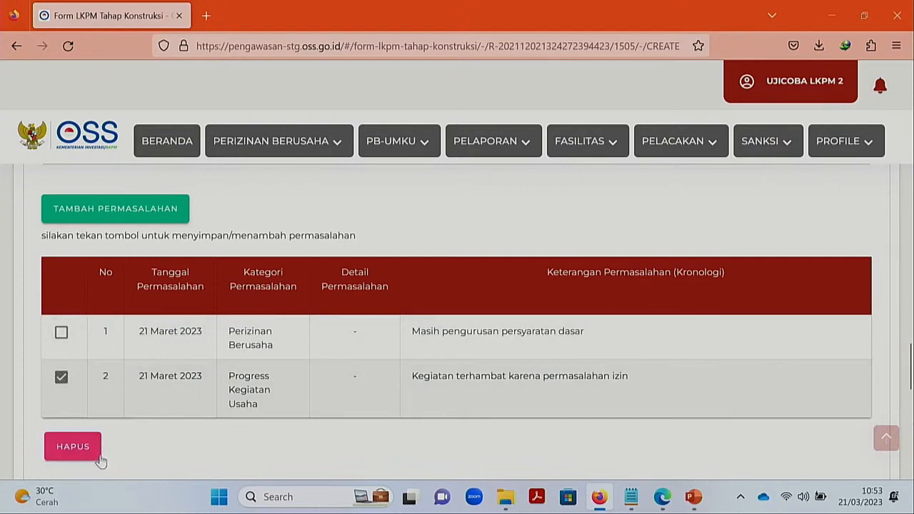
- Remove the checked Progress Kegiatan Usaha problem (row 2) from the Permasalahan table
click(92, 456)
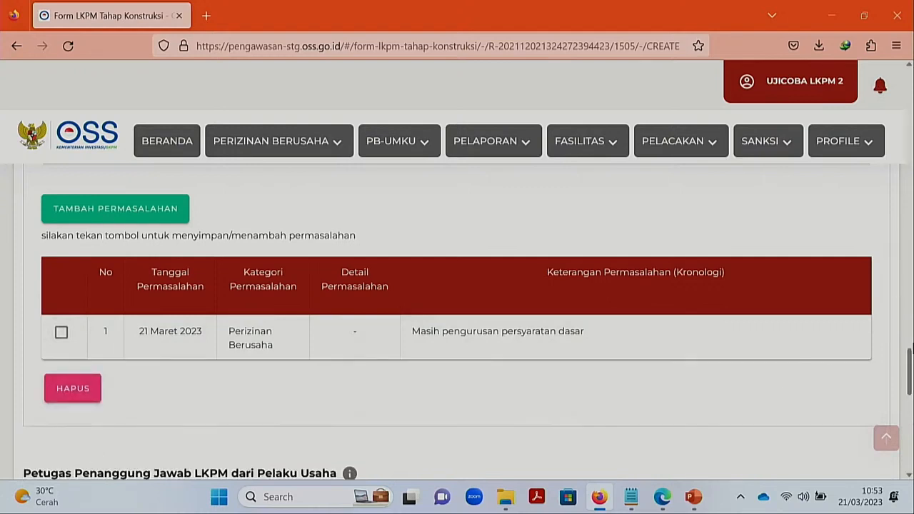
scroll(909, 368, up, 2)
drag(910, 369, 911, 416)
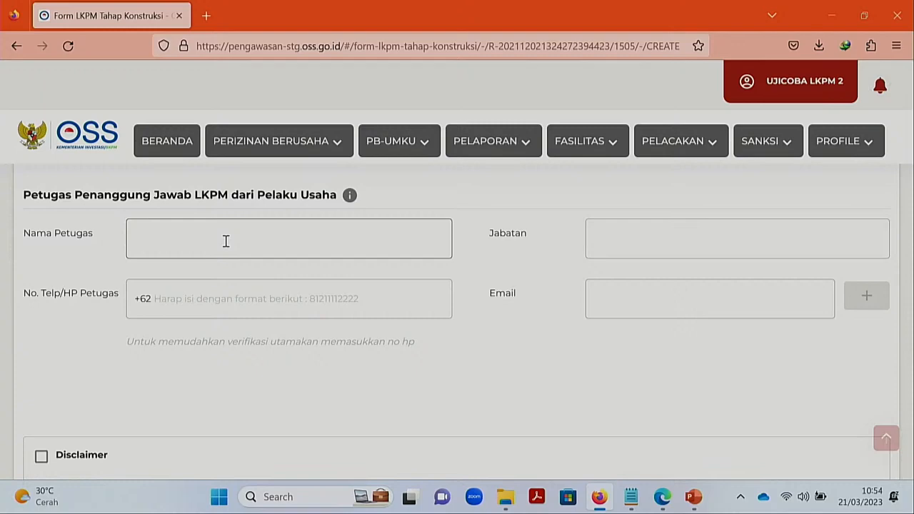
- Enter the responsible officer's name and mobile phone number
mouse_move(350, 196)
click(222, 237)
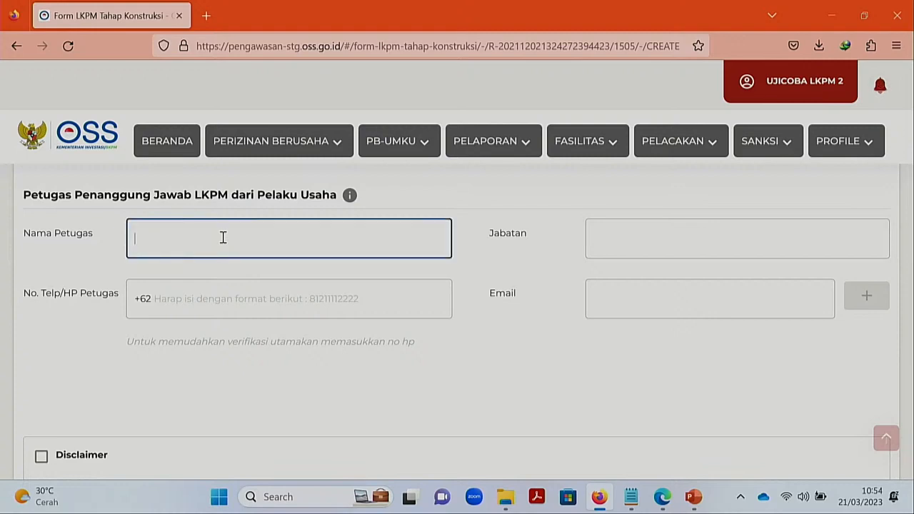
text(Ferry)
click(188, 300)
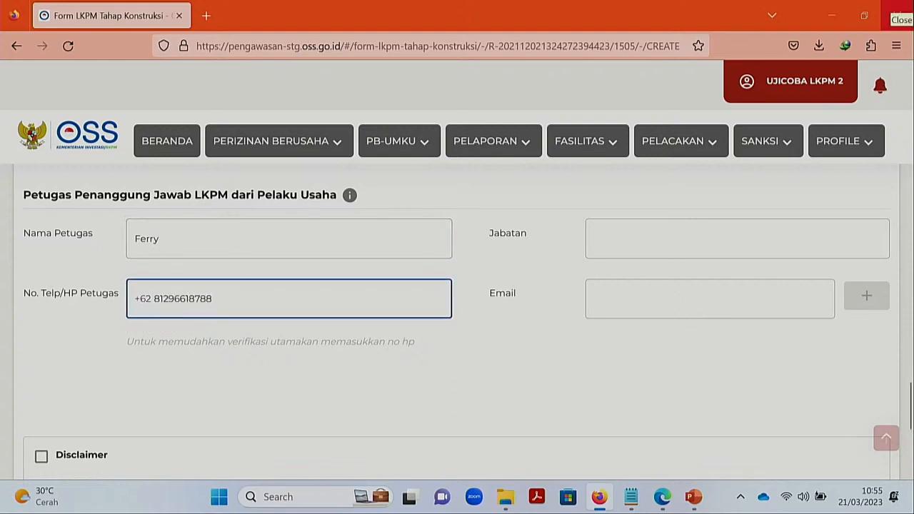
- Set the officer's position to 'staf' and add their e-mail address
click(639, 233)
text(sra)
key(BackSpace)
key(BackSpace)
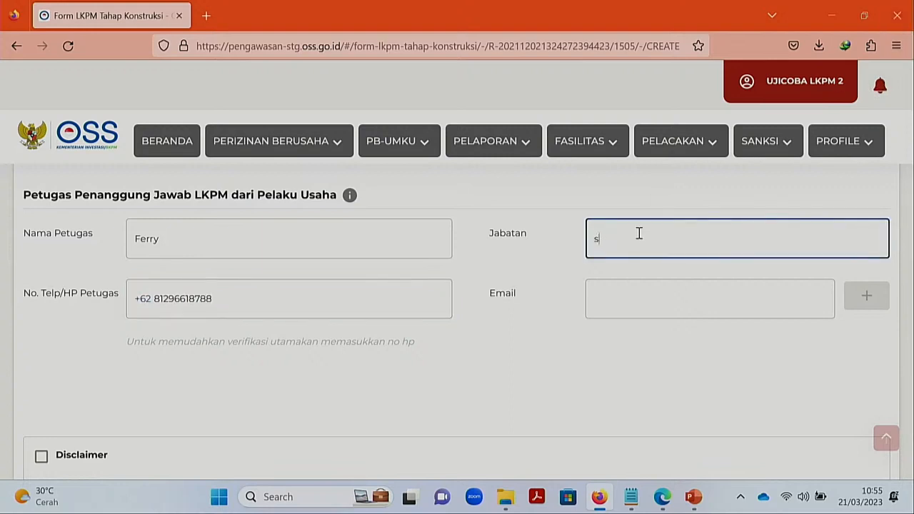
text(taf)
click(657, 301)
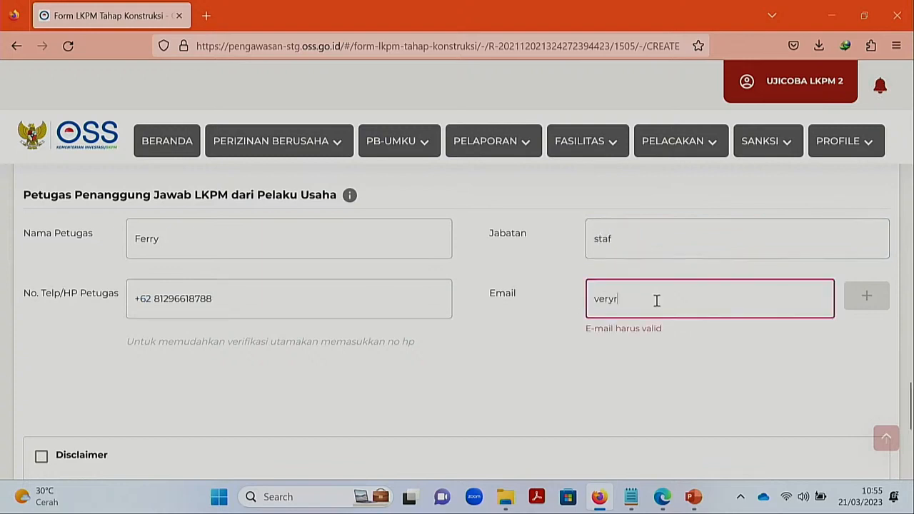
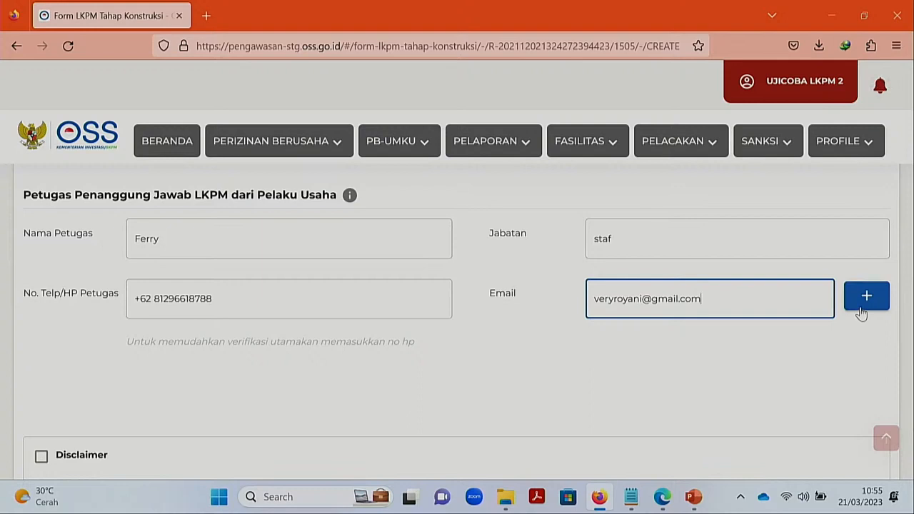
click(860, 309)
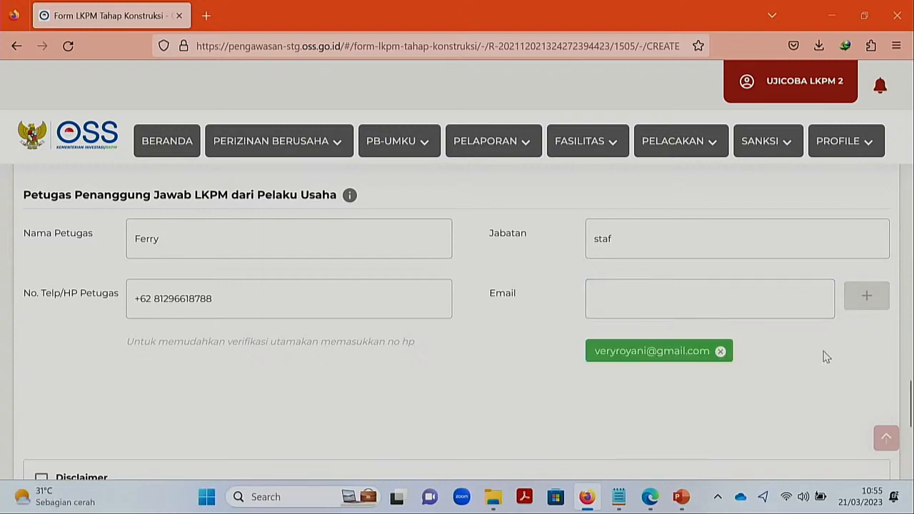
click(680, 298)
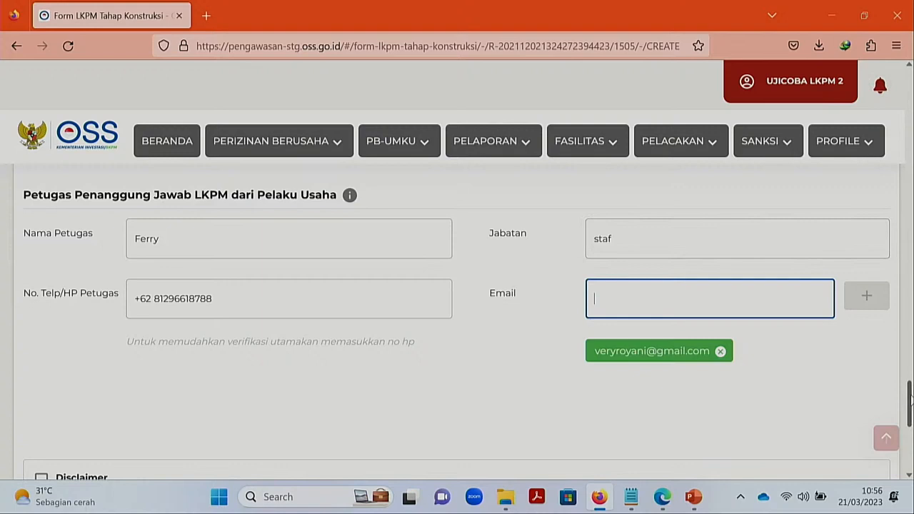
- Tick the Disclaimer and save the construction report with SIMPAN SEBAGAI DRAF
drag(910, 400, 912, 445)
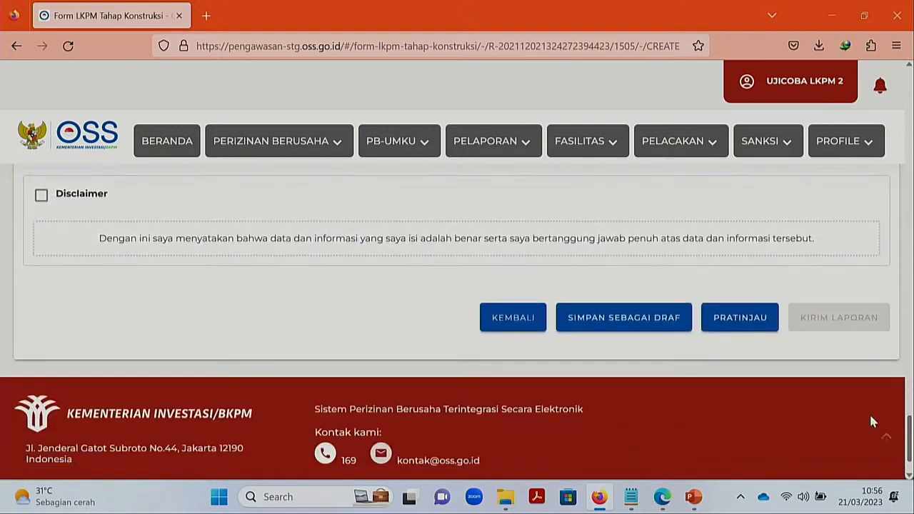
click(44, 200)
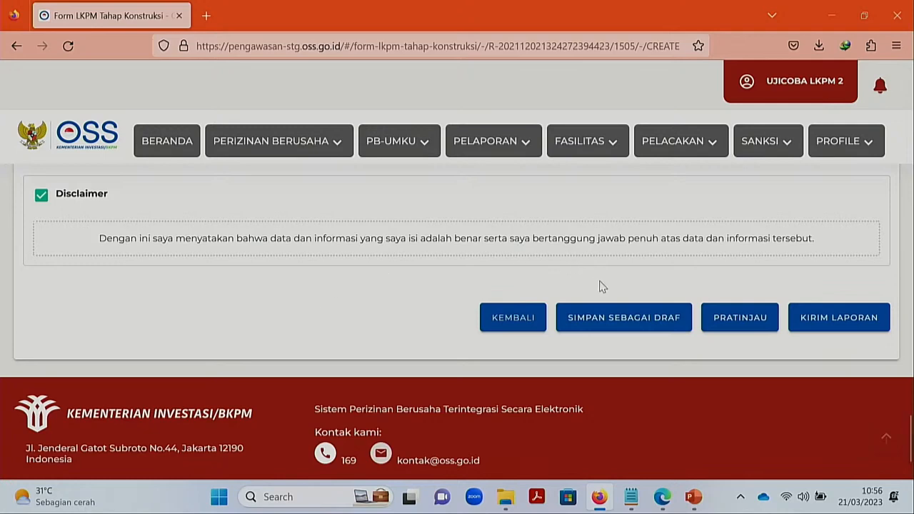
click(604, 322)
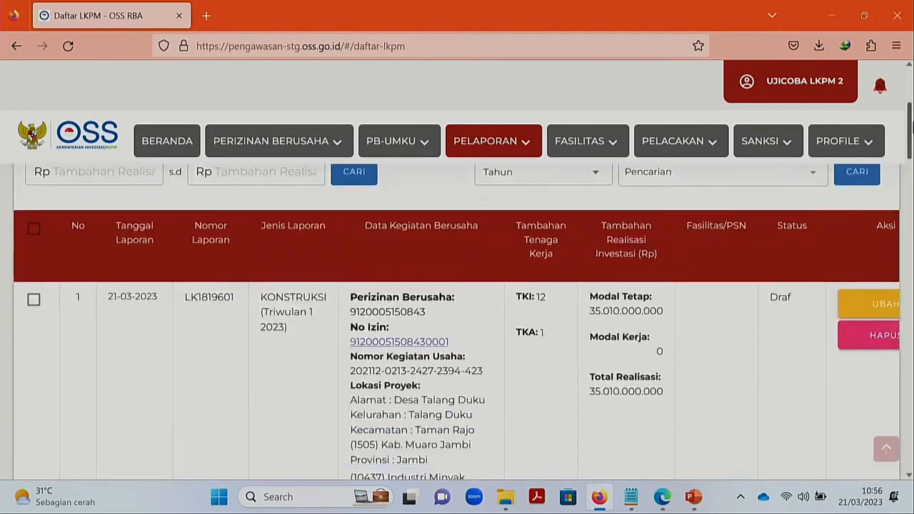
- Reopen the 21-03-2023 Draf construction report via UBAH and confirm with YA
scroll(602, 325, down, 3)
drag(912, 127, 913, 131)
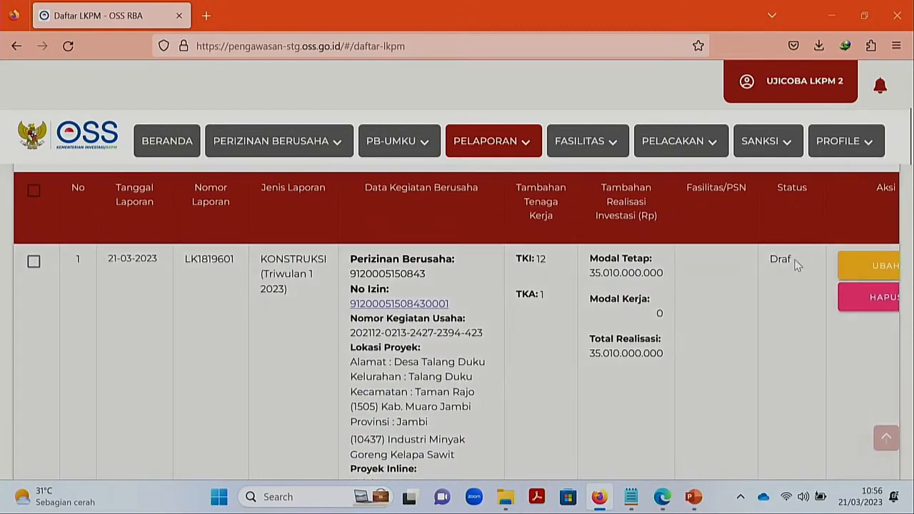
drag(797, 264, 772, 260)
scroll(754, 330, right, 2)
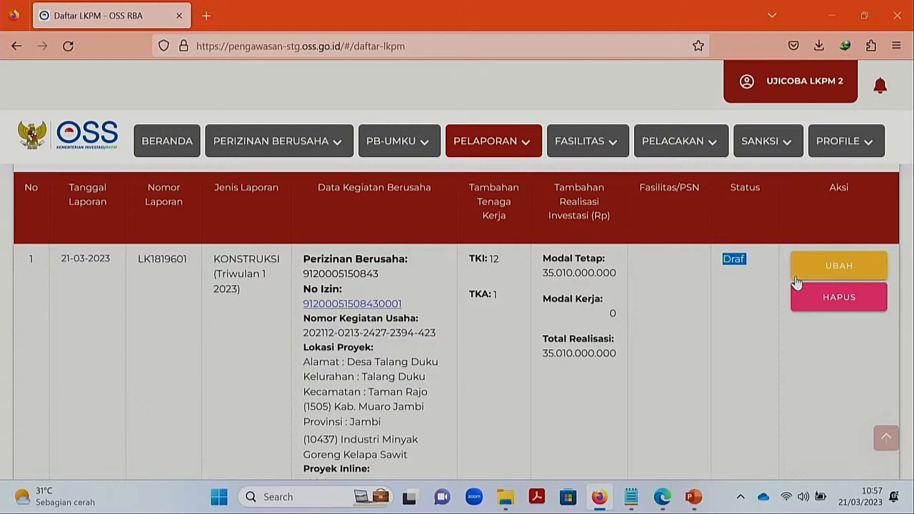
click(796, 282)
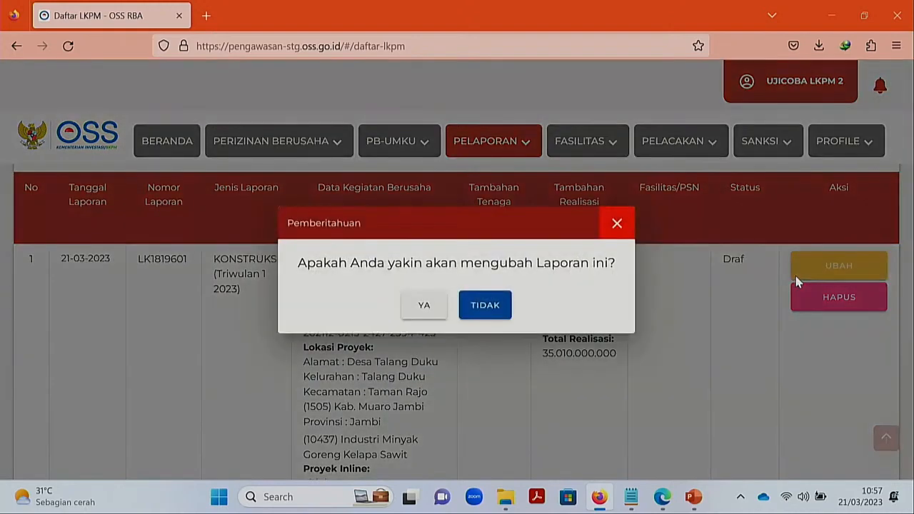
click(434, 316)
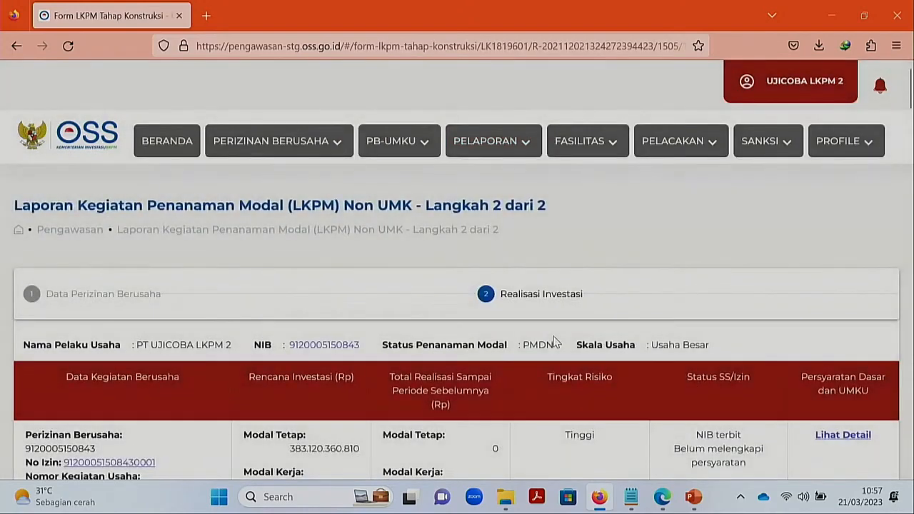
- Tick the Disclaimer at the bottom of the form and open the PRATINJAU preview
scroll(554, 343, down, 3)
scroll(556, 343, down, 1)
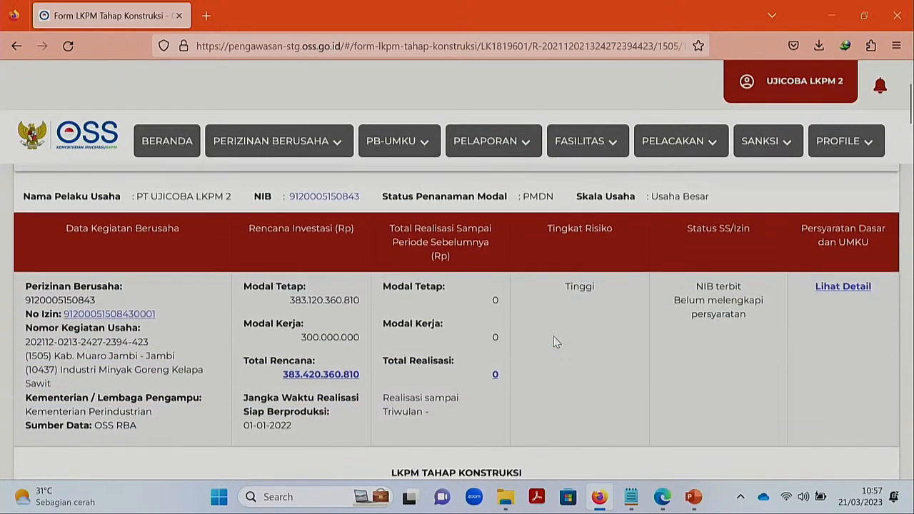
scroll(556, 342, down, 5)
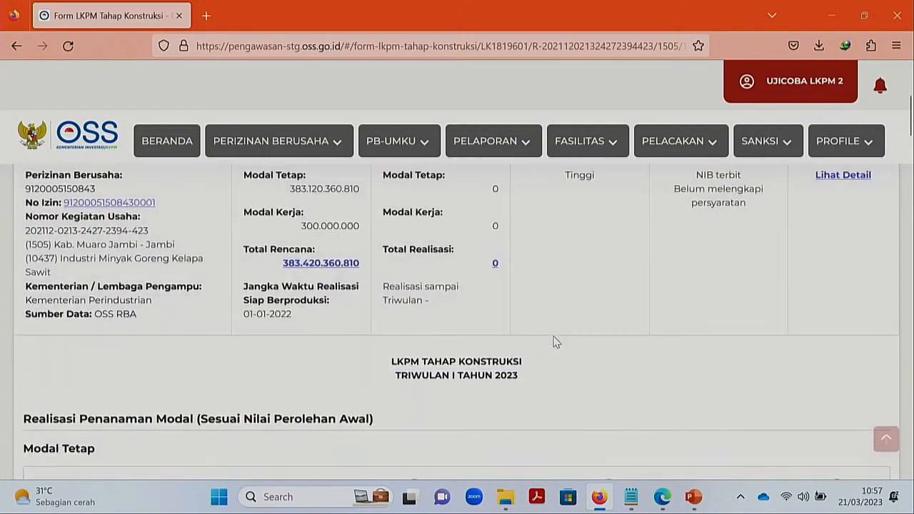
scroll(556, 342, down, 4)
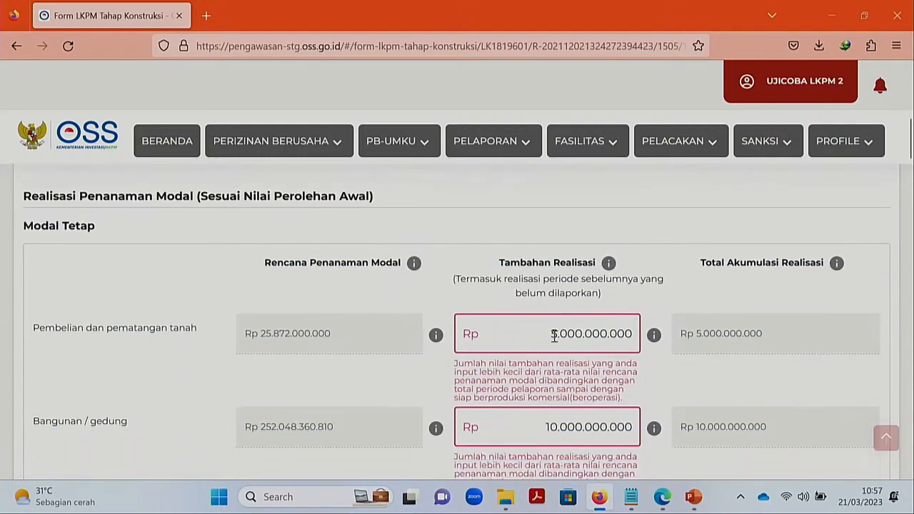
scroll(554, 336, down, 1)
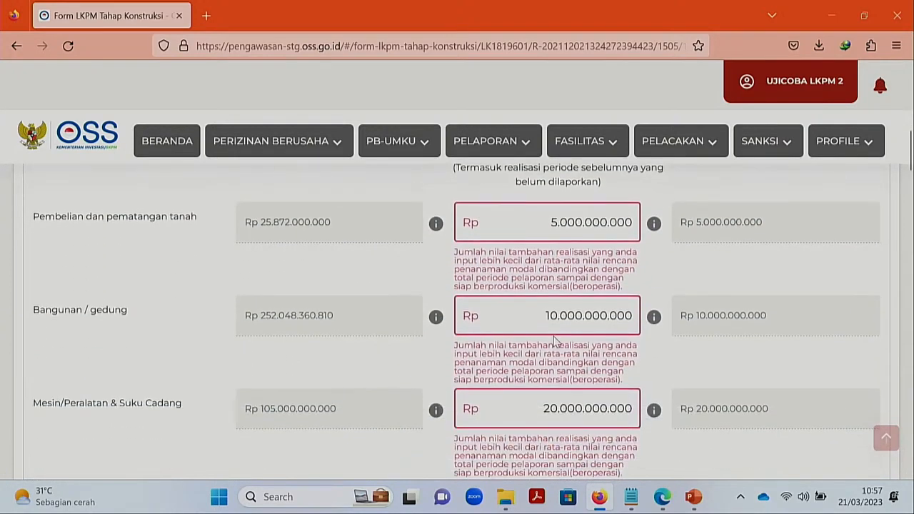
scroll(554, 341, down, 8)
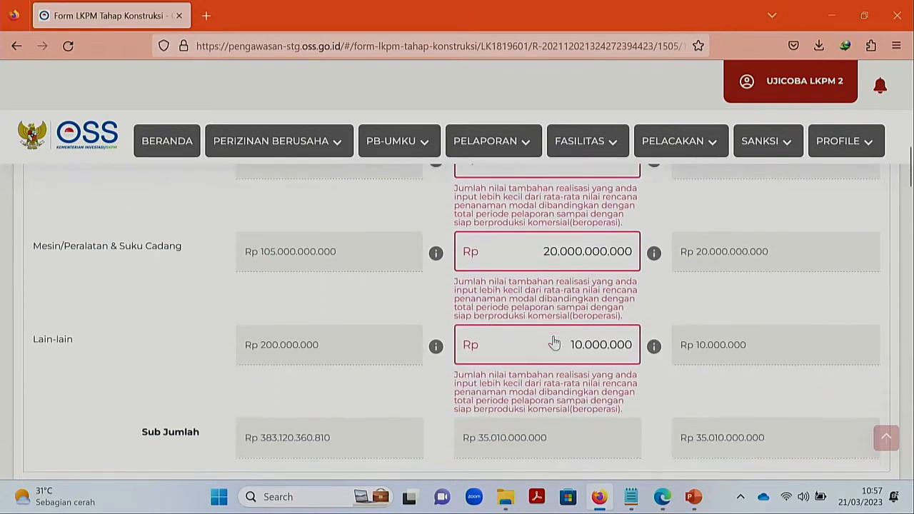
scroll(554, 343, down, 9)
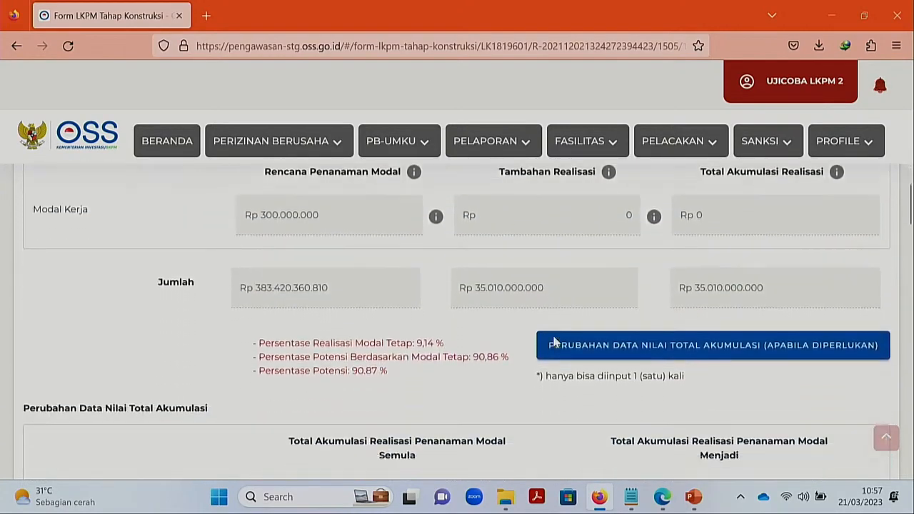
scroll(554, 342, down, 9)
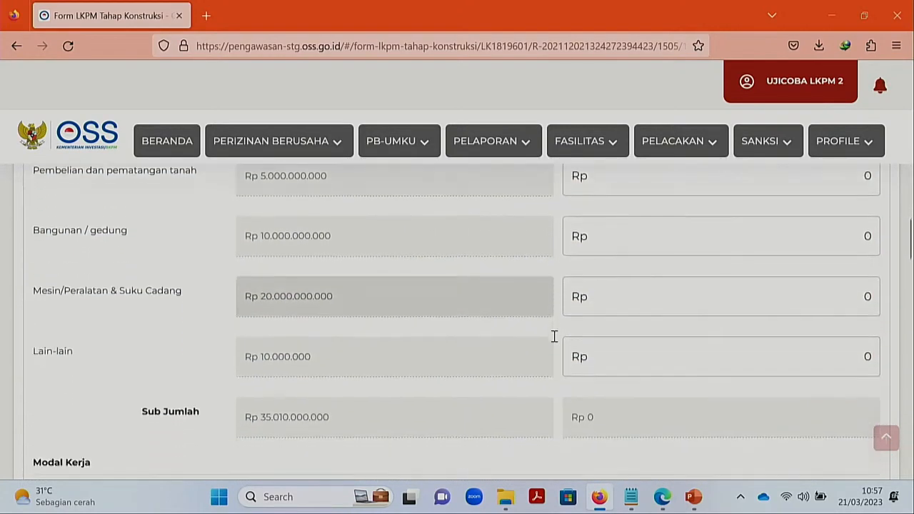
scroll(554, 336, down, 10)
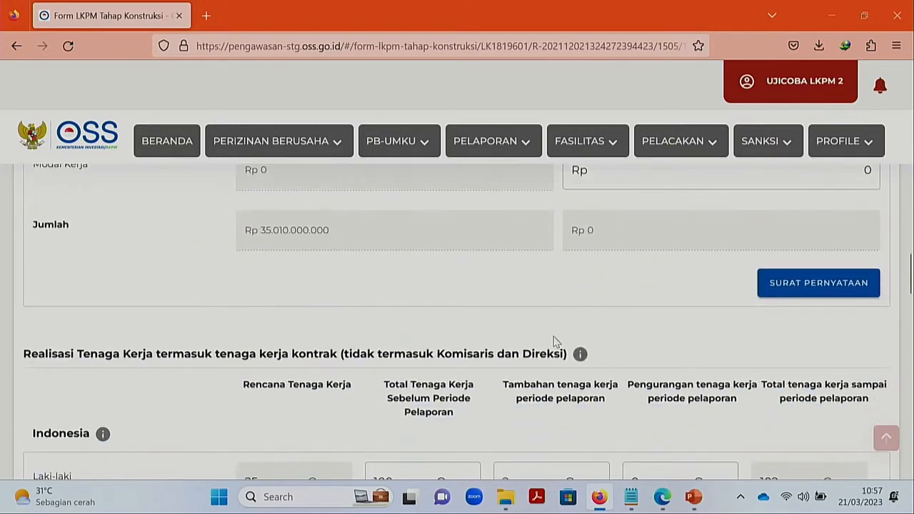
scroll(554, 337, down, 10)
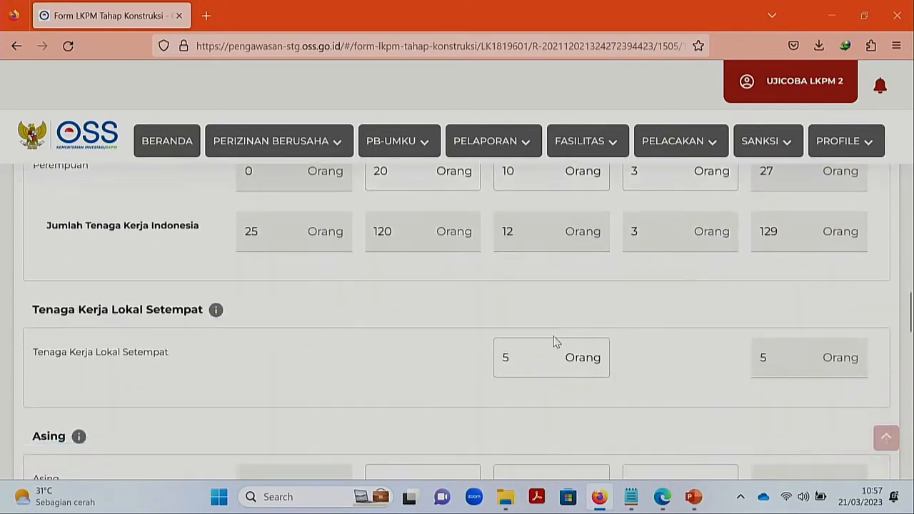
scroll(554, 336, down, 14)
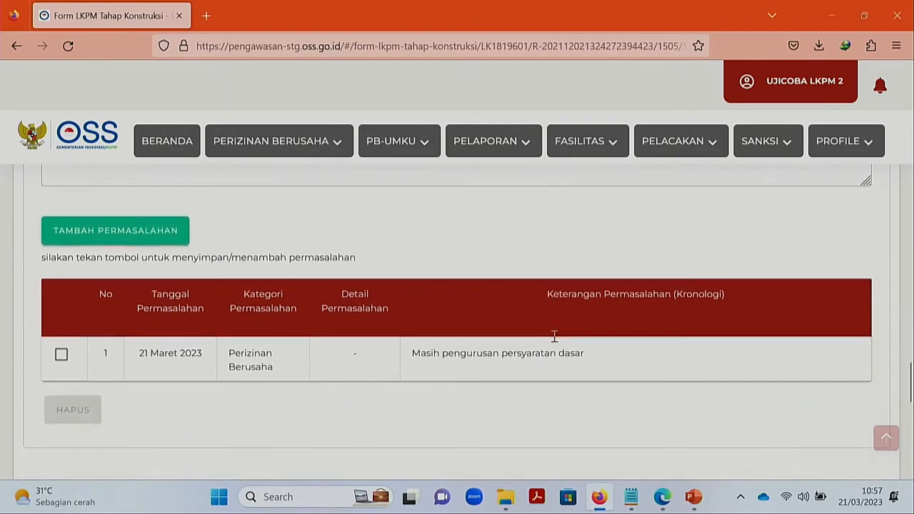
scroll(555, 341, down, 6)
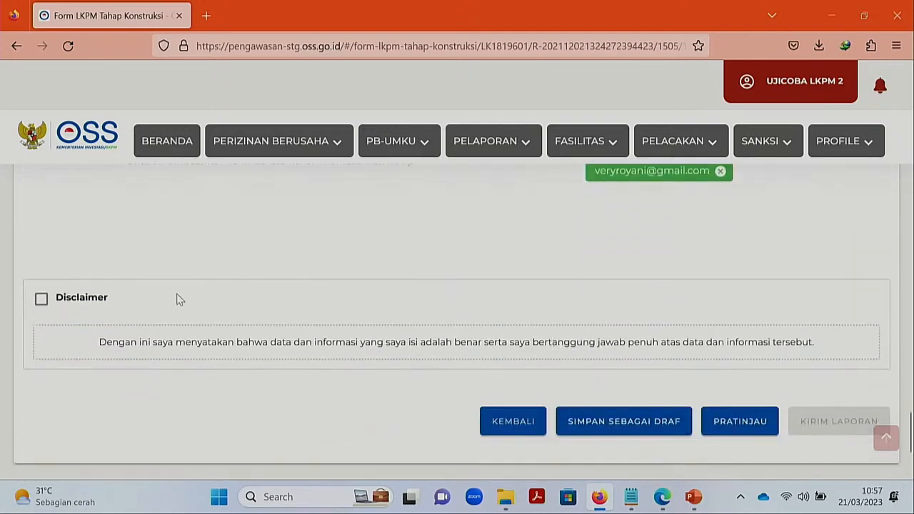
click(41, 299)
scroll(453, 310, down, 1)
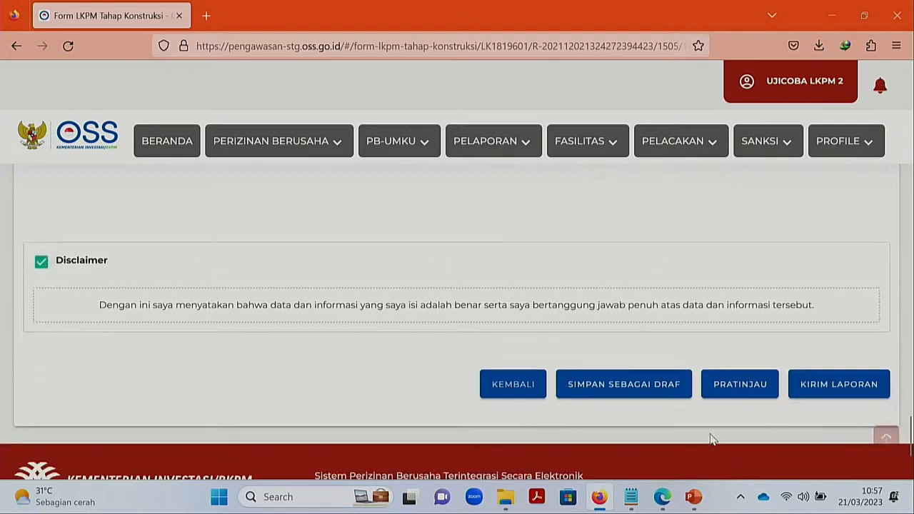
click(727, 389)
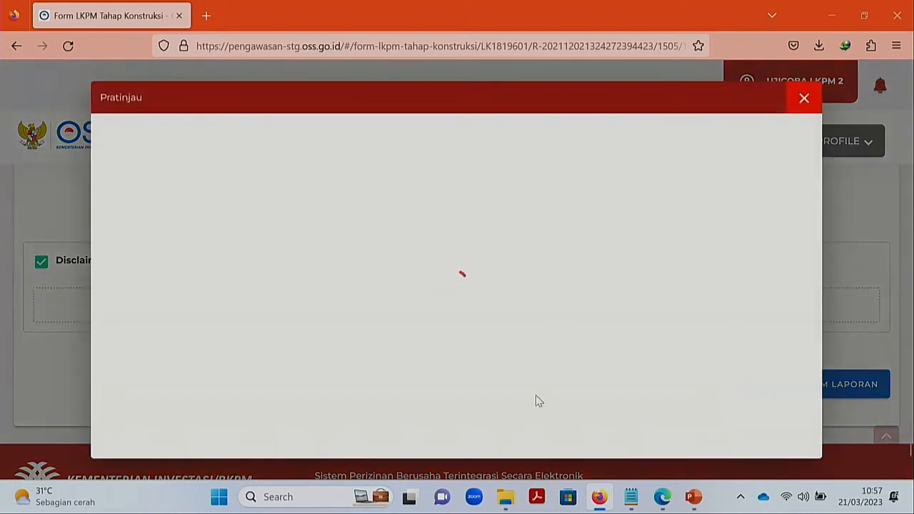
- Open Pratinjau LKPM Konstruksi_5.pdf from the Downloads\Documents folder
mouse_move(506, 502)
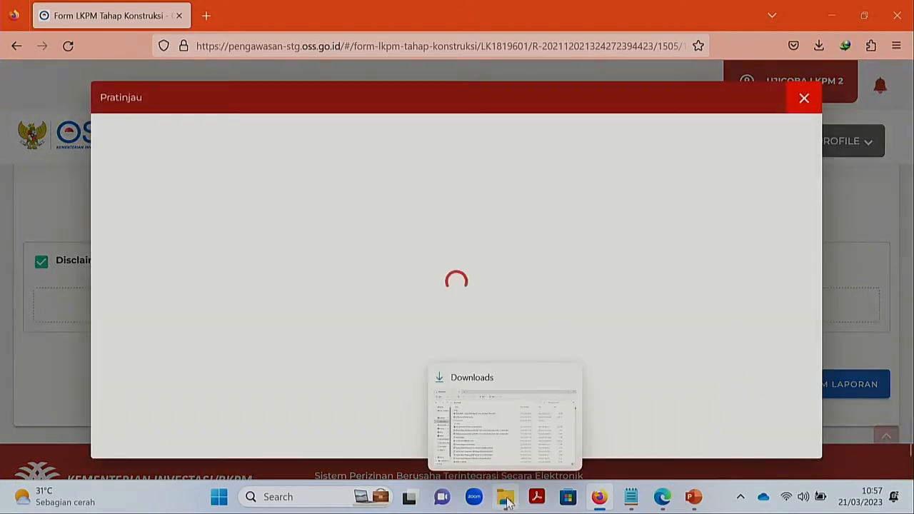
click(508, 502)
click(455, 311)
click(502, 494)
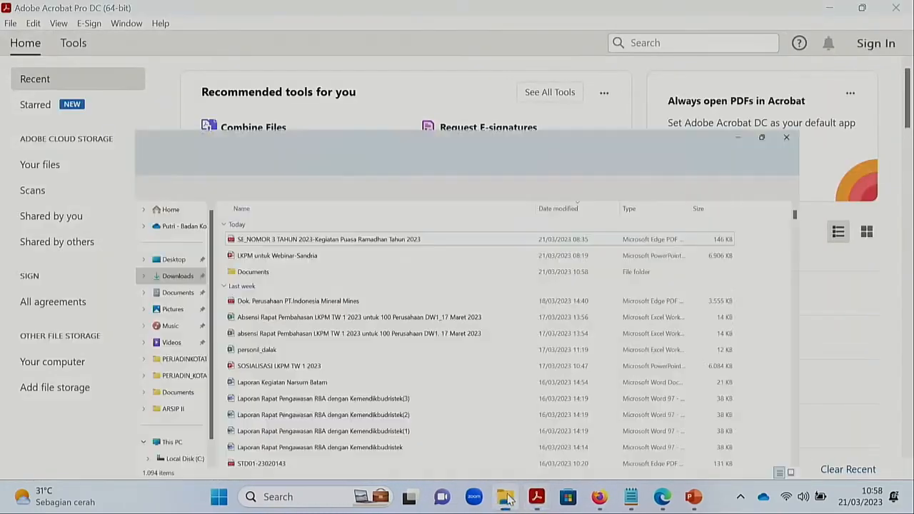
click(196, 194)
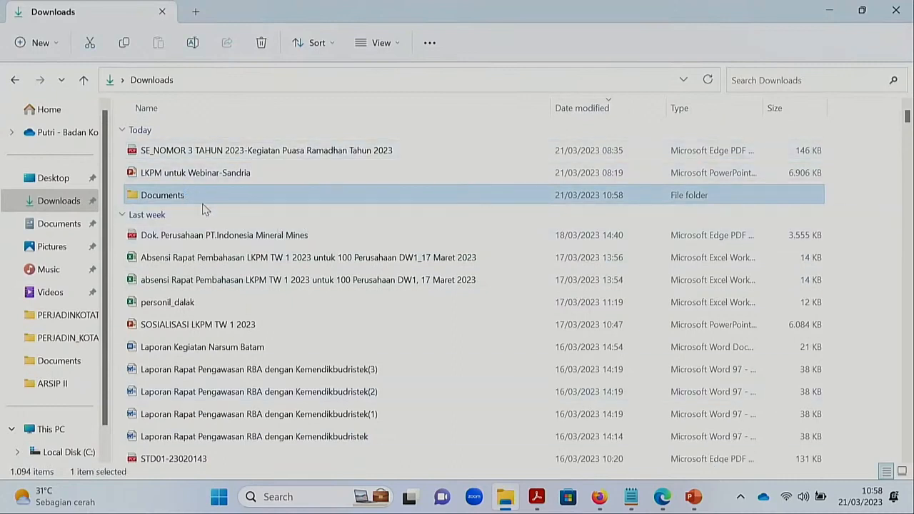
double_click(204, 197)
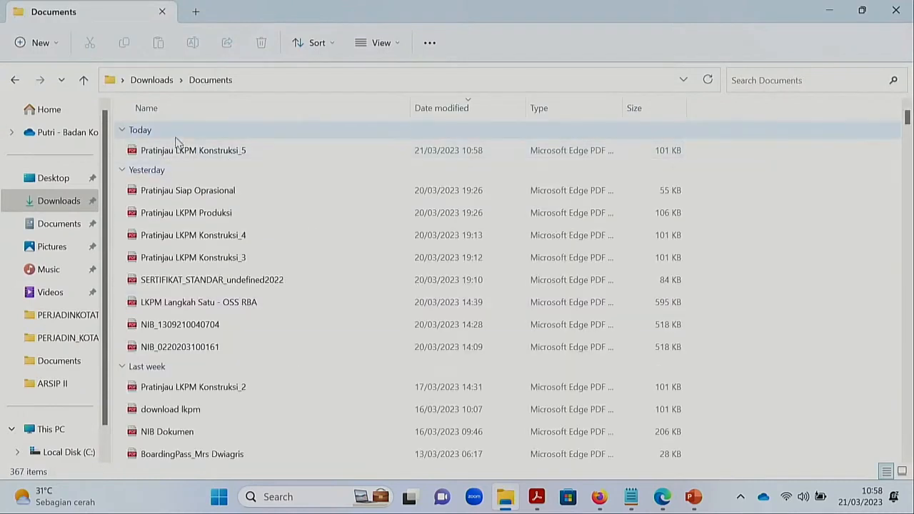
click(181, 150)
double_click(181, 150)
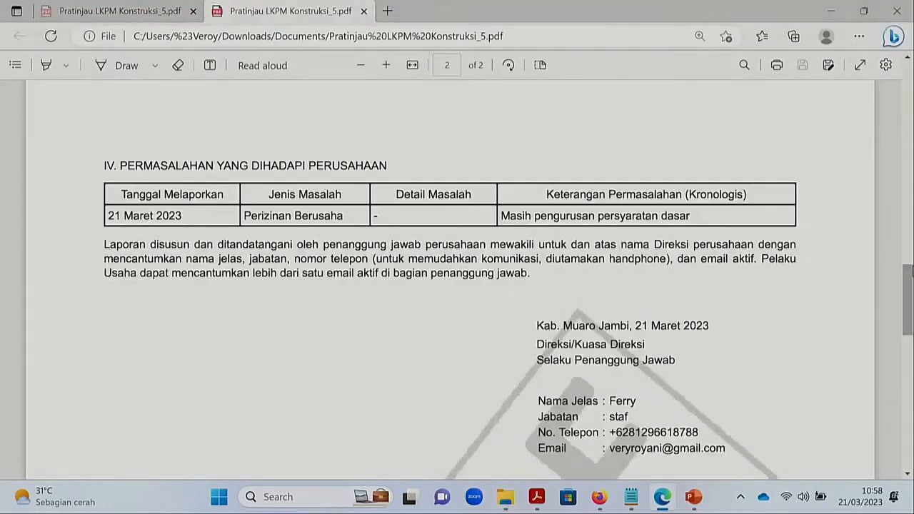
- Review the PDF's problems, investment and workforce tables, then go back to Firefox
drag(912, 314, 908, 214)
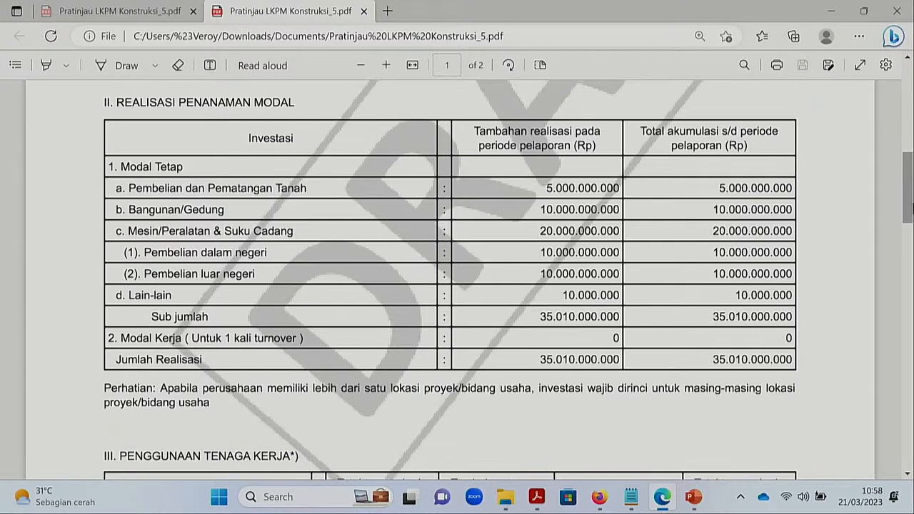
drag(908, 207, 908, 259)
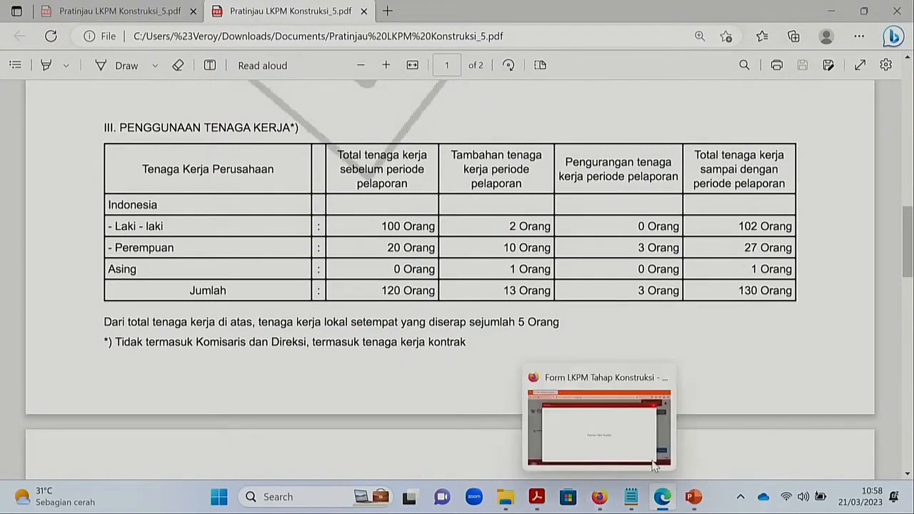
click(594, 500)
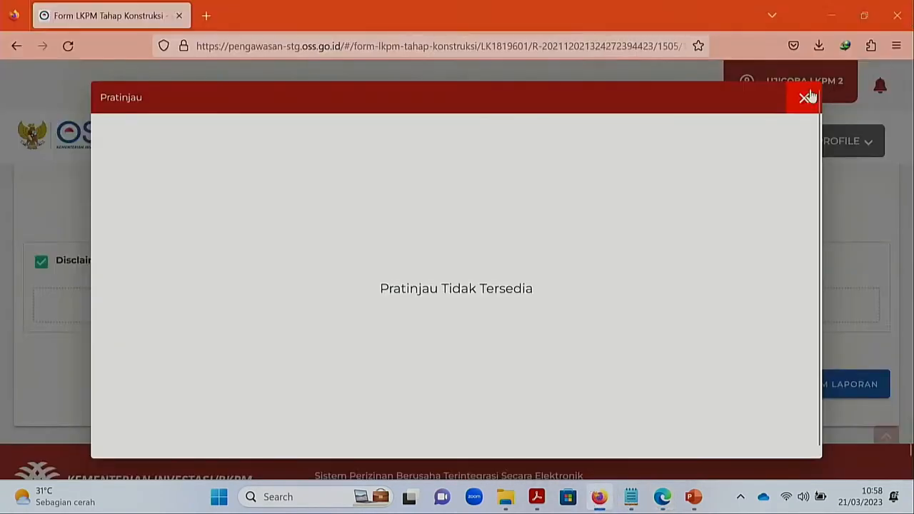
- Close the empty preview, send with KIRIM LAPORAN, and return via KEMBALI KE HALAMAN UTAMA
click(805, 97)
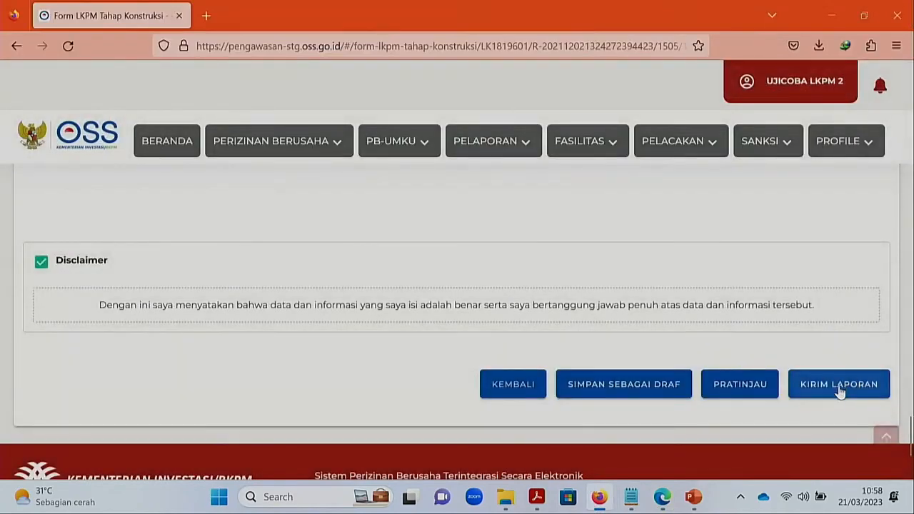
click(840, 393)
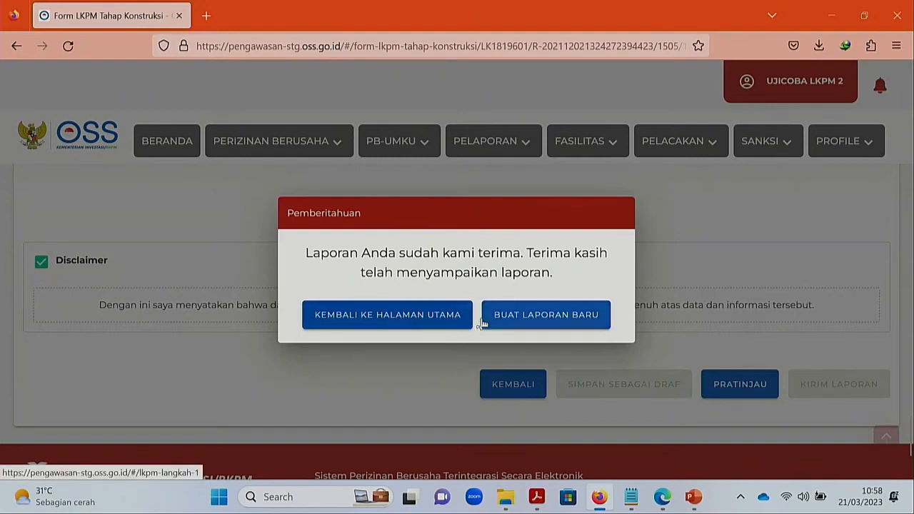
click(467, 318)
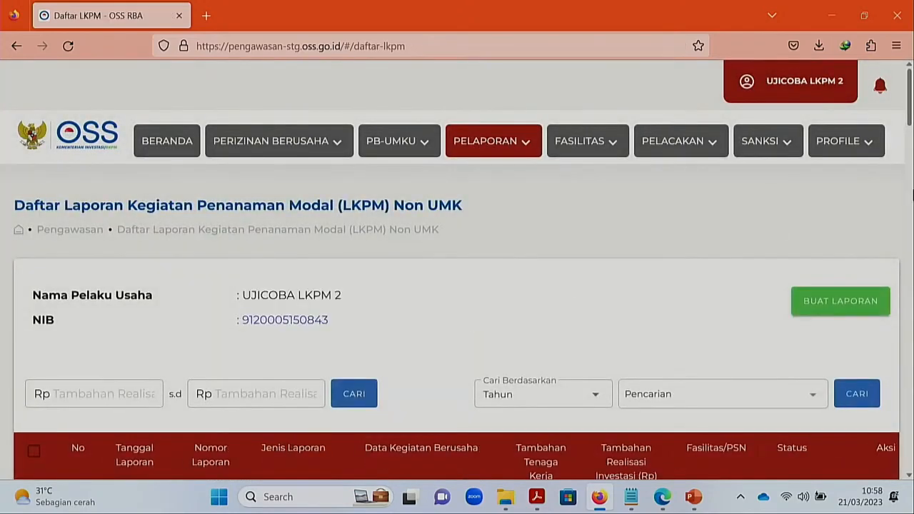
scroll(818, 270, down, 4)
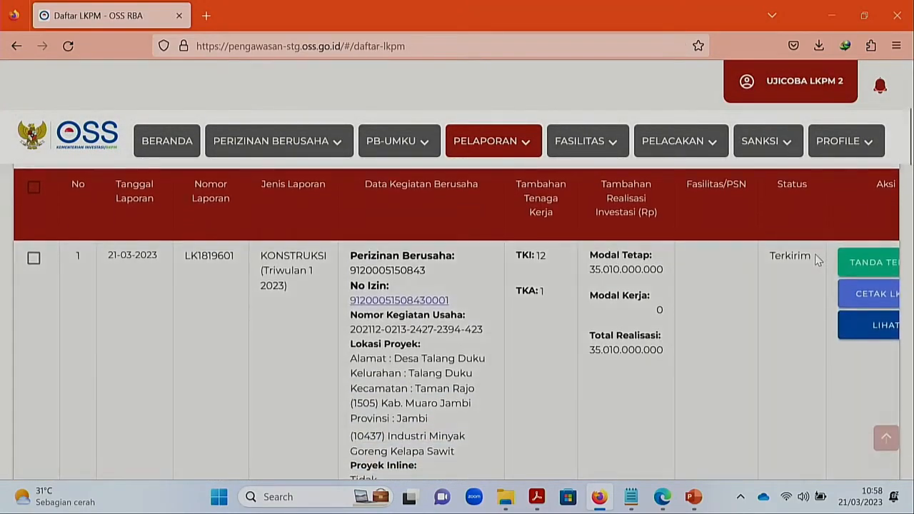
drag(818, 261, 777, 259)
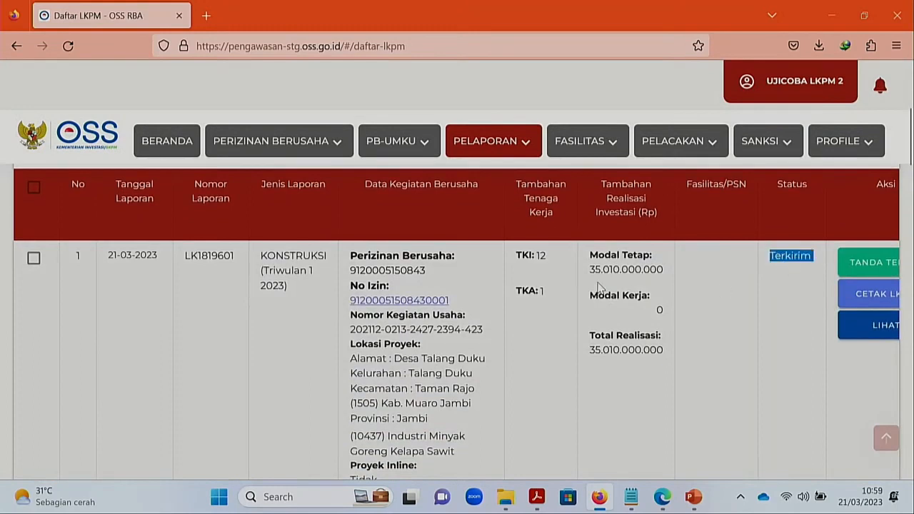
drag(592, 265, 658, 284)
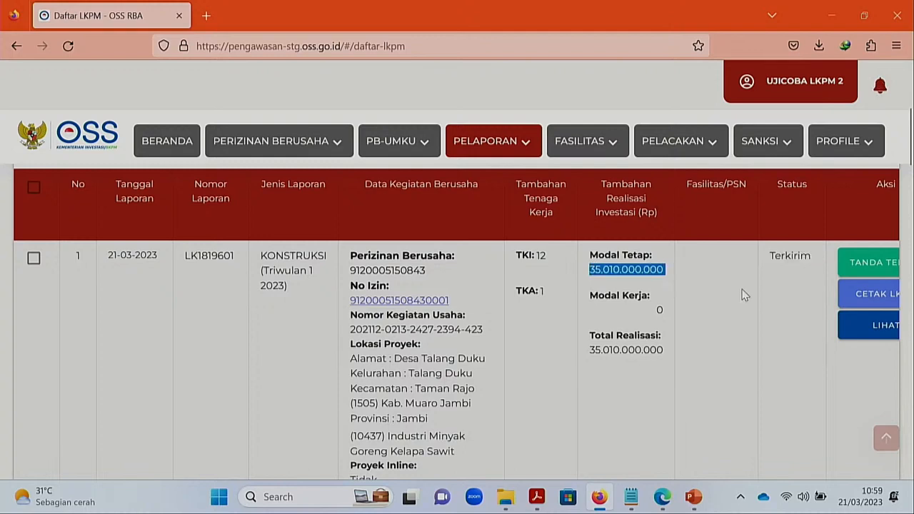
click(776, 271)
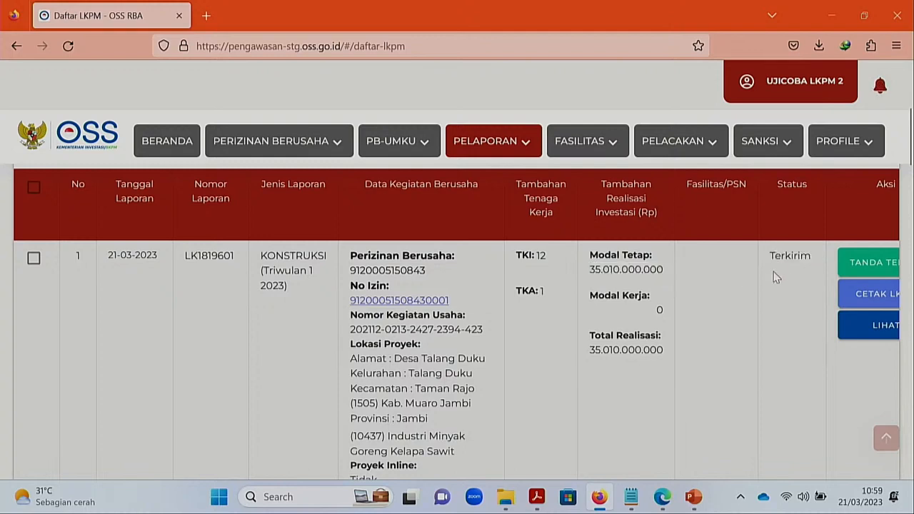
scroll(773, 272, right, 2)
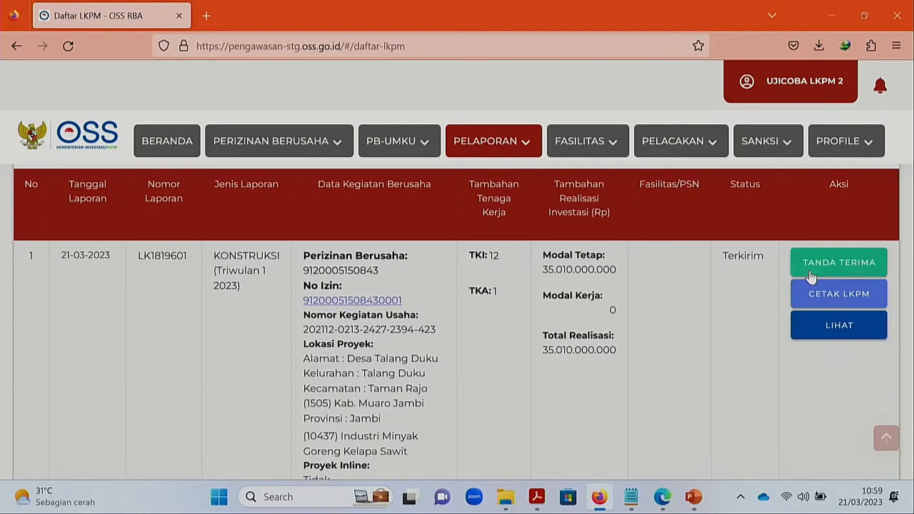
- View the receipt of the sent Triwulan 1 2023 report, then close it
click(810, 277)
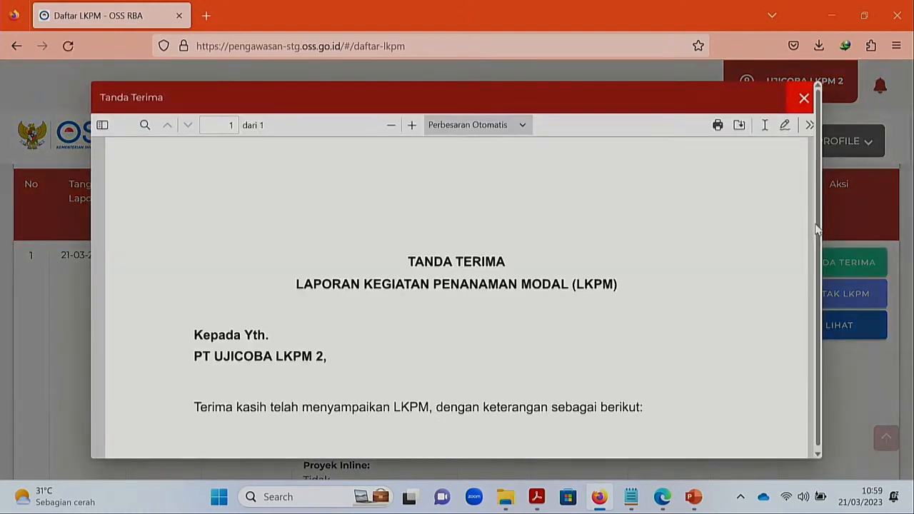
scroll(646, 317, down, 3)
scroll(645, 318, down, 4)
scroll(645, 318, down, 2)
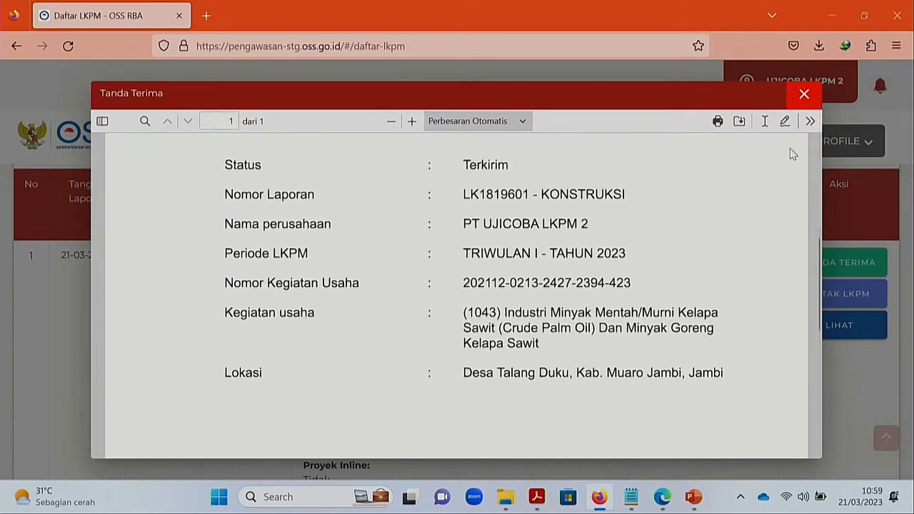
click(803, 94)
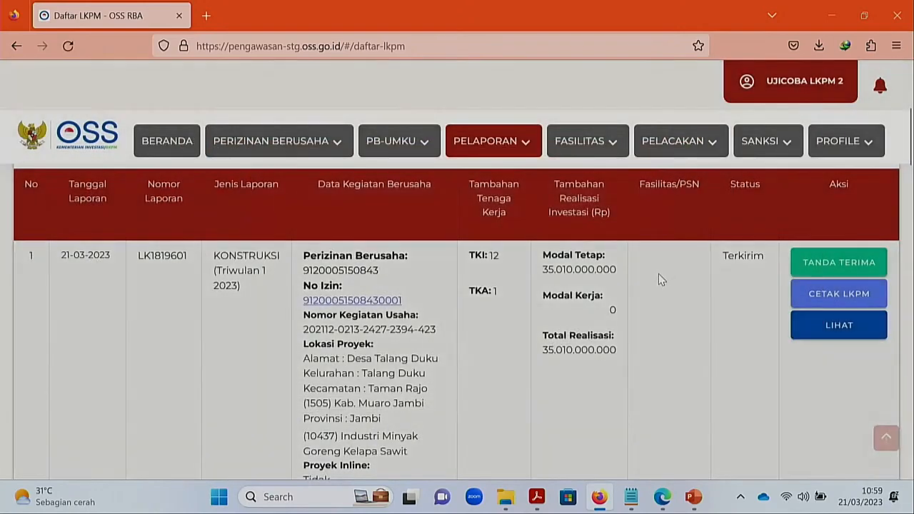
scroll(658, 275, up, 2)
scroll(658, 279, up, 2)
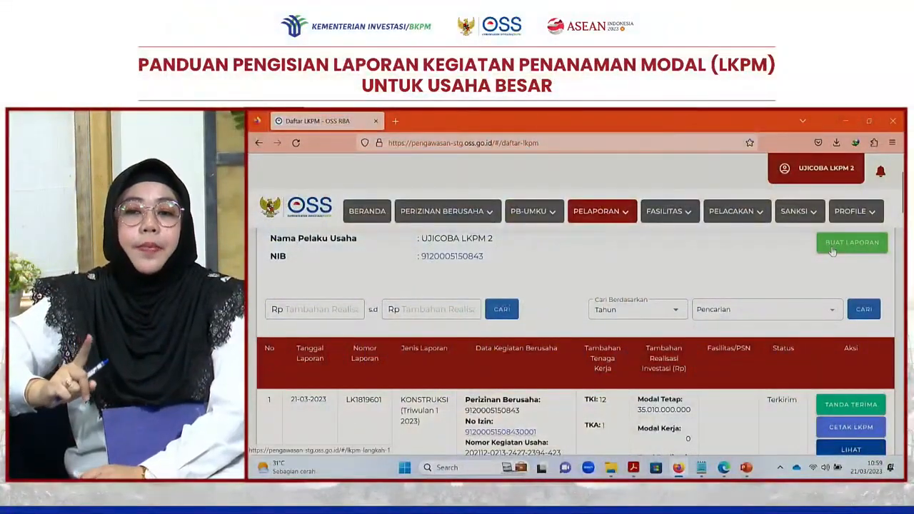
- Start a new report, select row 10 (PRODUKSI, Industri Minyak Goreng Kelapa), and continue
click(831, 248)
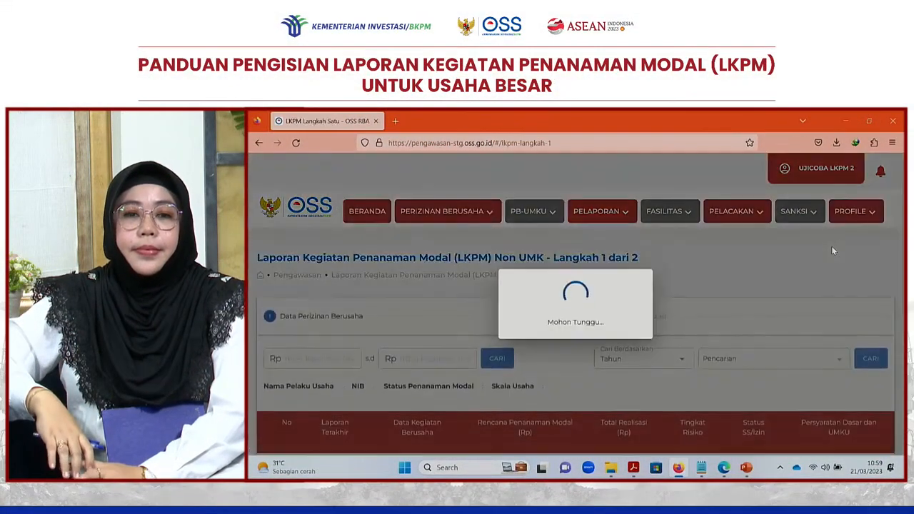
scroll(831, 251, down, 4)
scroll(576, 341, down, 4)
scroll(576, 341, down, 5)
scroll(576, 342, down, 6)
scroll(576, 341, down, 8)
scroll(576, 342, down, 6)
scroll(576, 342, up, 2)
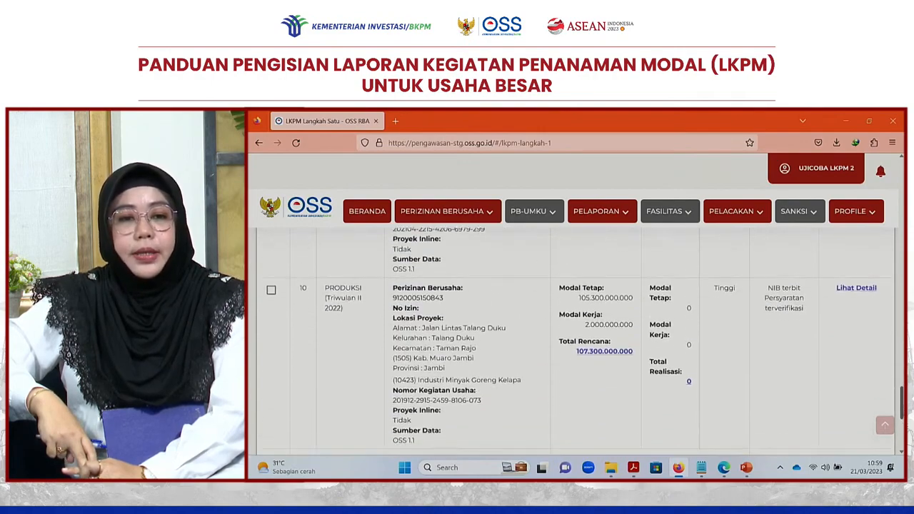
scroll(332, 281, down, 2)
click(272, 249)
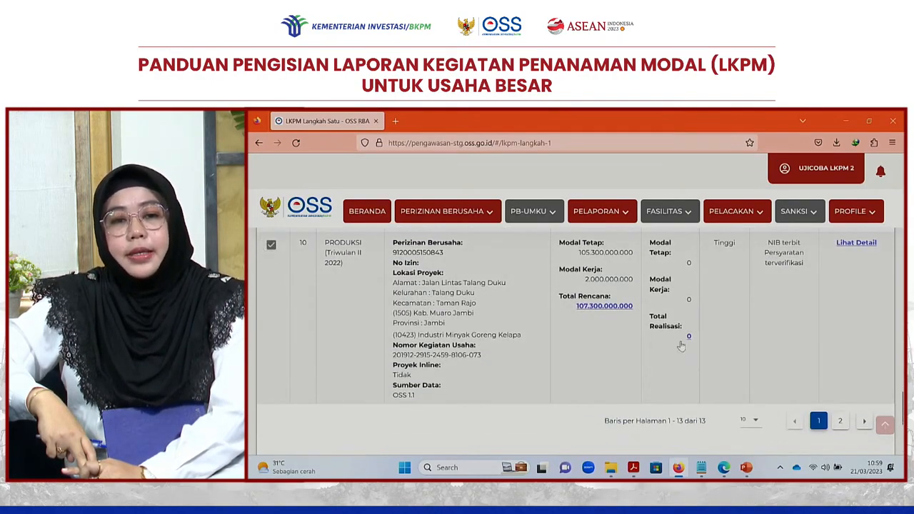
scroll(849, 418, down, 2)
click(851, 418)
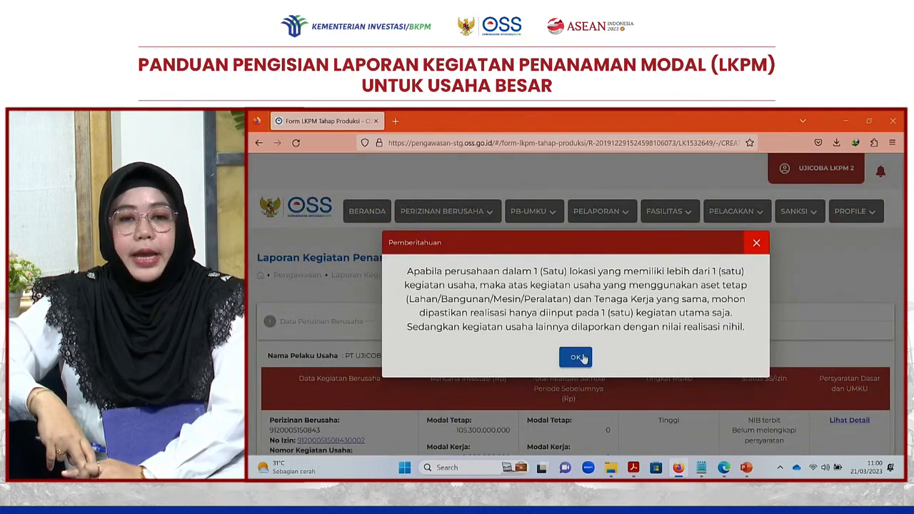
- Dismiss the one-main-activity notice and scroll down to the Realisasi Investasi section
click(582, 357)
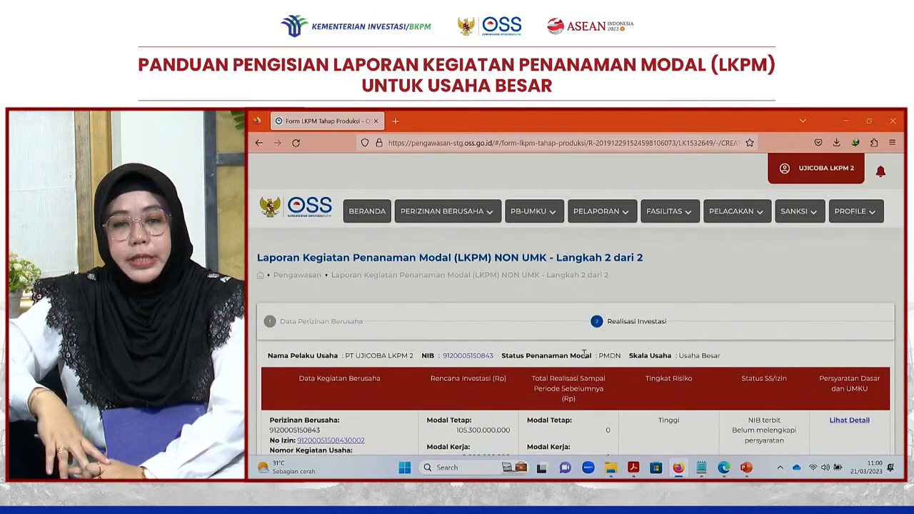
scroll(584, 355, down, 2)
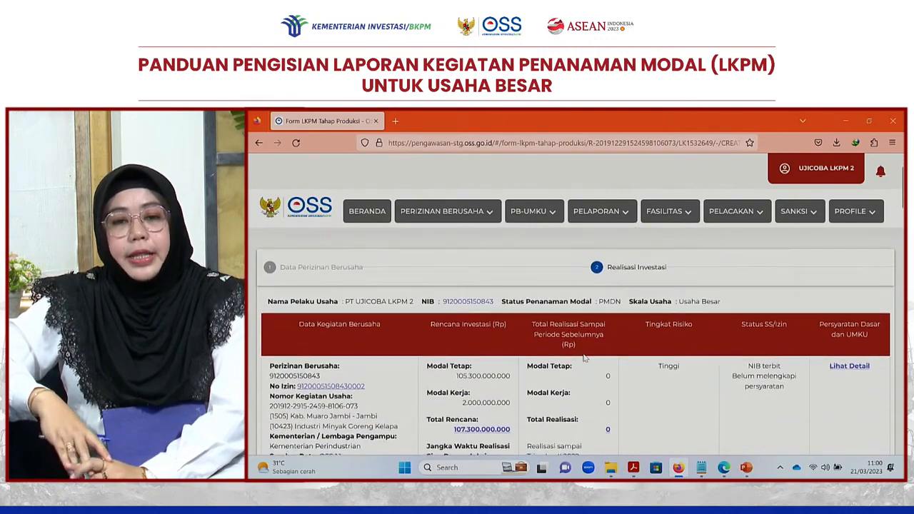
scroll(583, 357, down, 1)
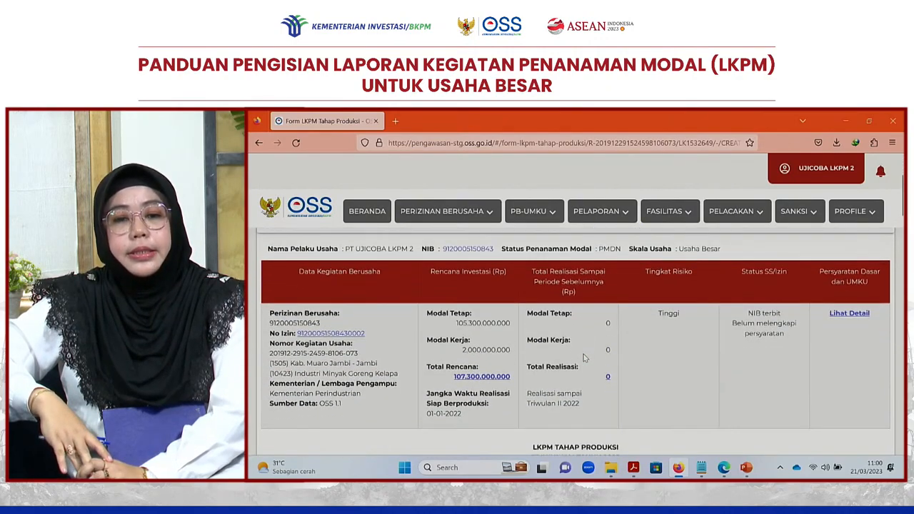
scroll(584, 357, down, 5)
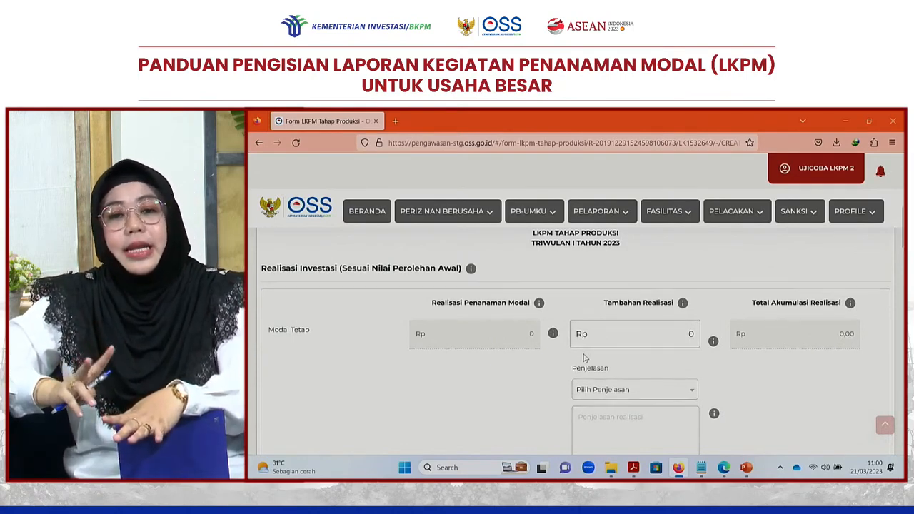
scroll(583, 358, down, 1)
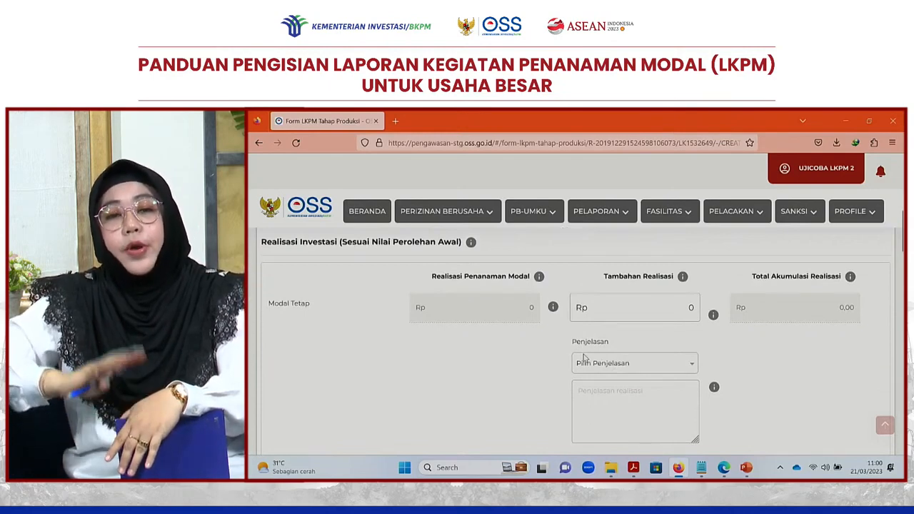
scroll(583, 358, down, 1)
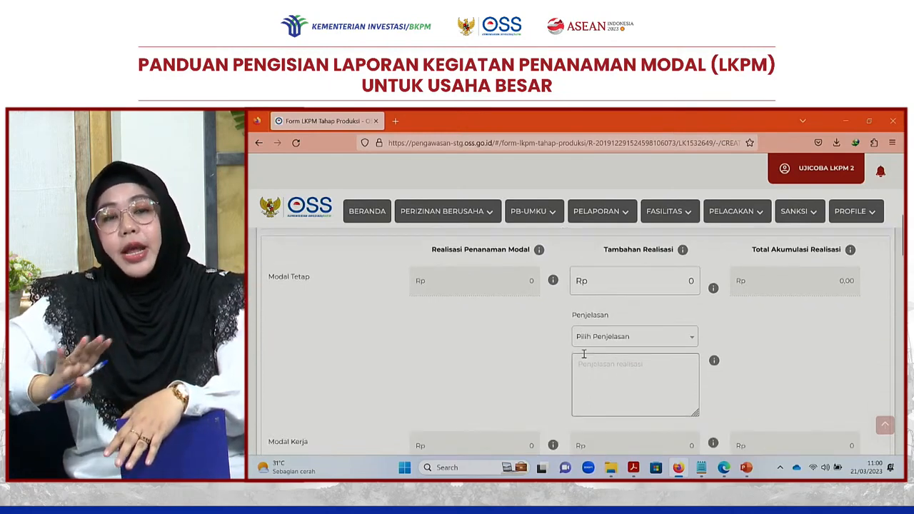
drag(314, 281, 270, 276)
click(308, 277)
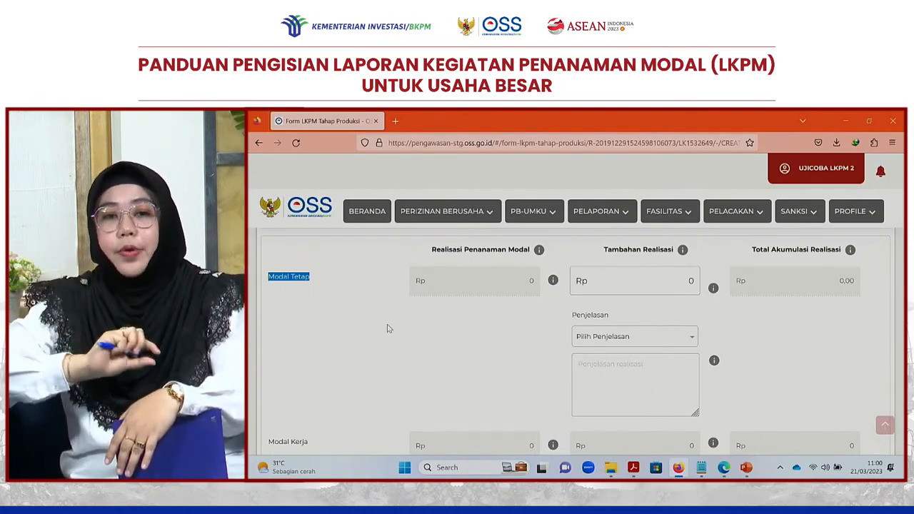
drag(319, 443, 267, 442)
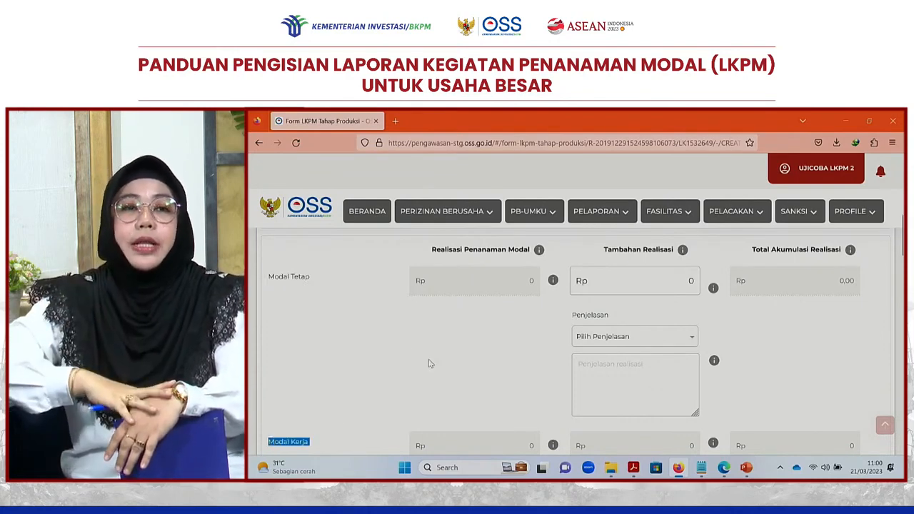
scroll(430, 363, down, 1)
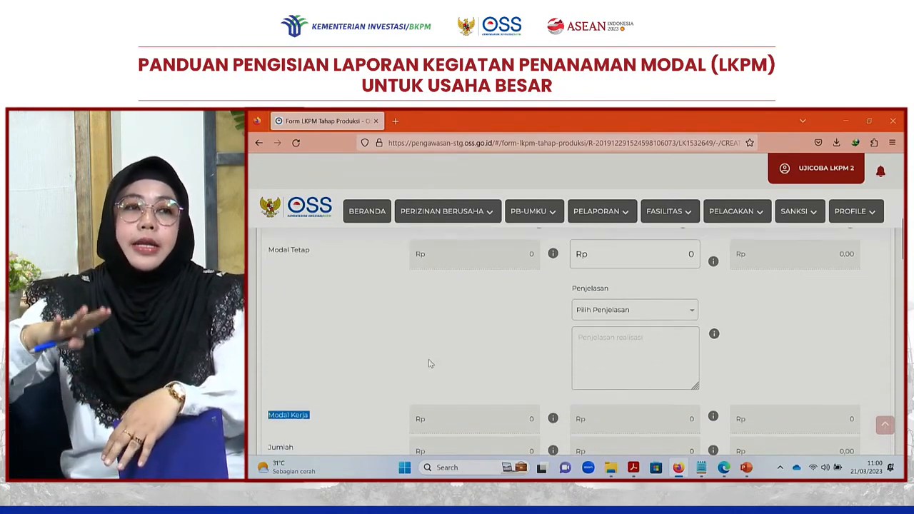
scroll(429, 364, up, 1)
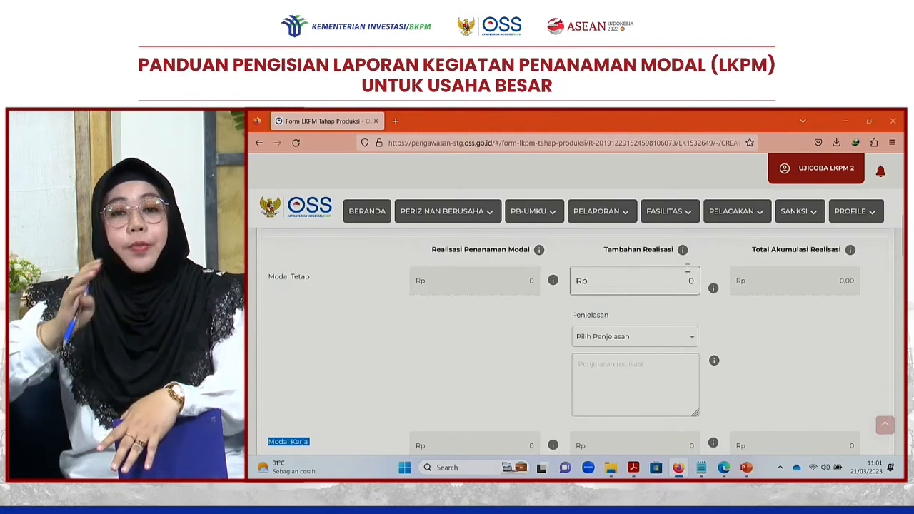
mouse_move(684, 256)
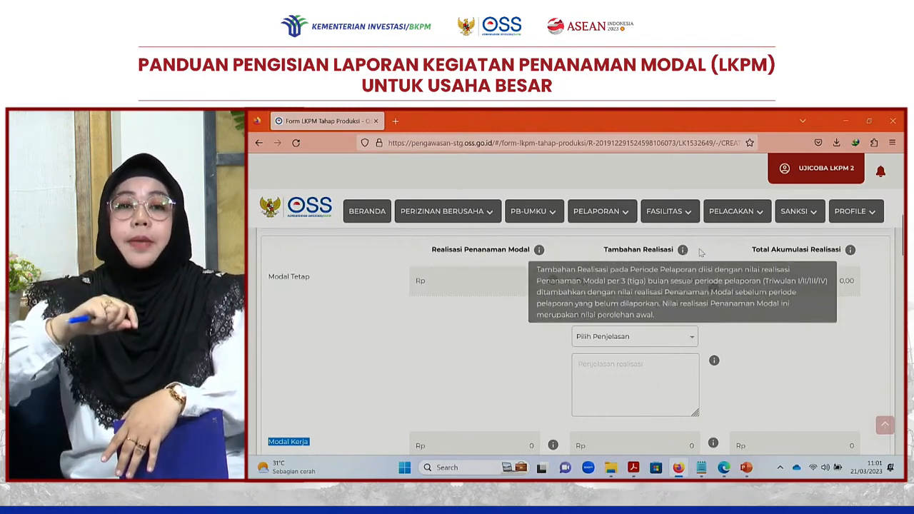
click(723, 251)
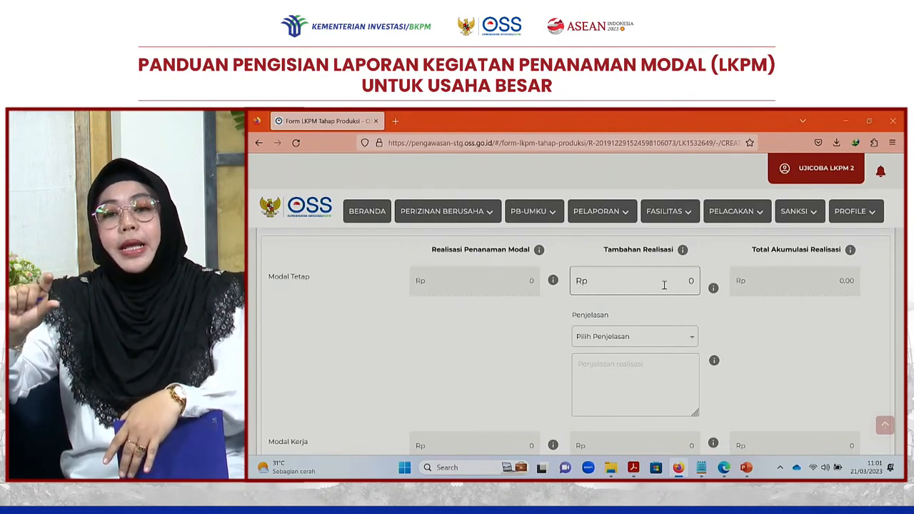
- Replace the 0 with Rp 100.000.000.000 as additional Modal Tetap realisation and confirm with YA
click(664, 285)
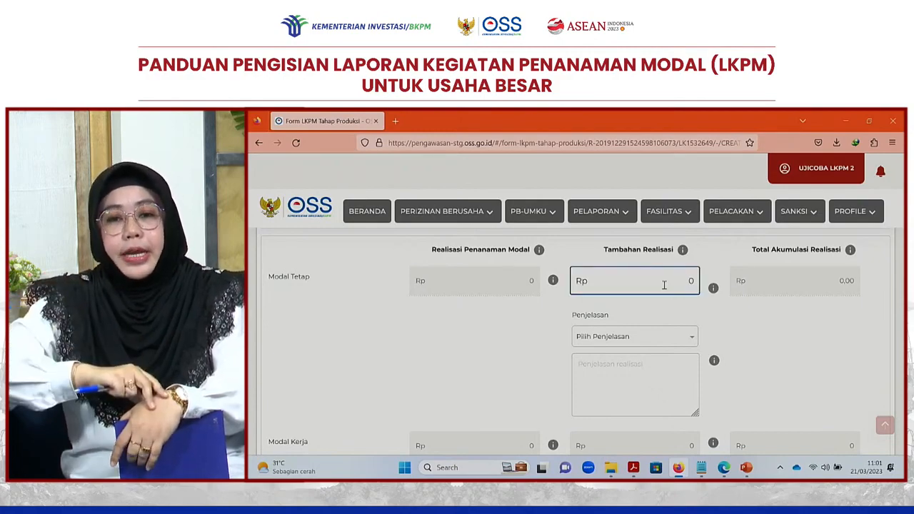
key(BackSpace)
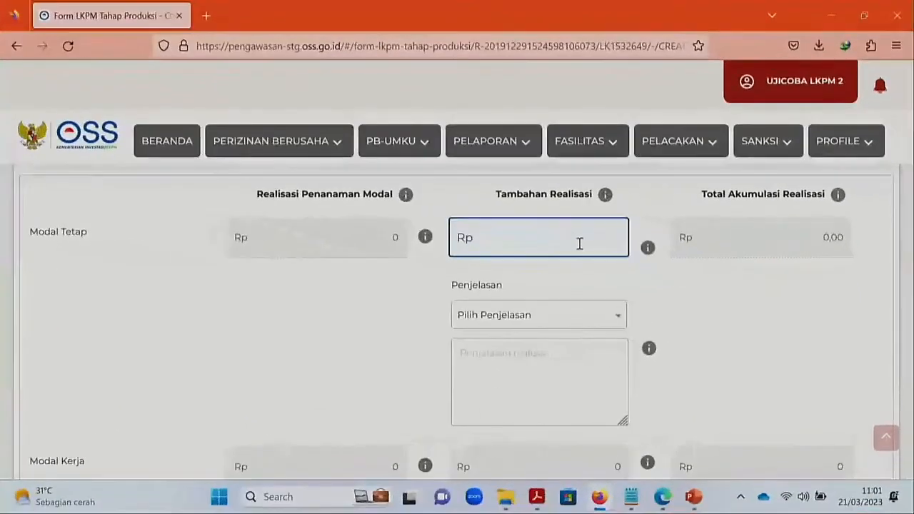
text(10)
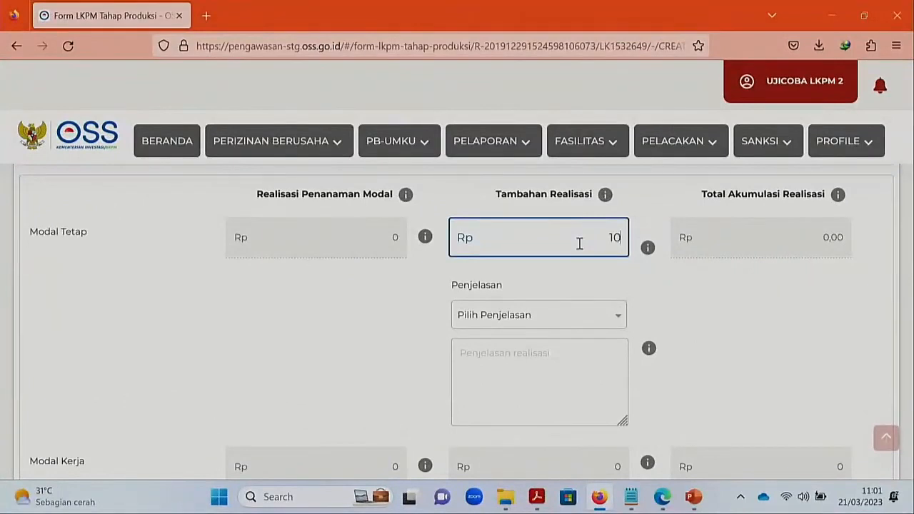
text(0.000.000.0)
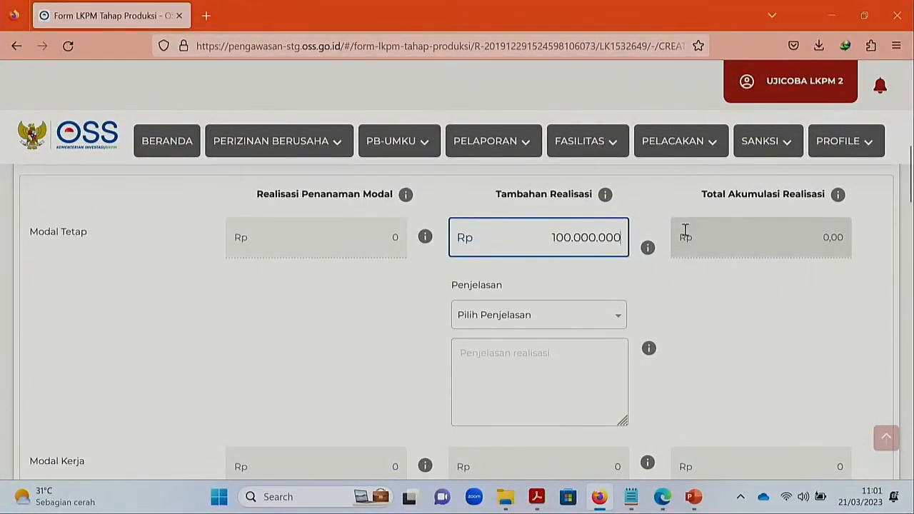
text(00)
click(587, 287)
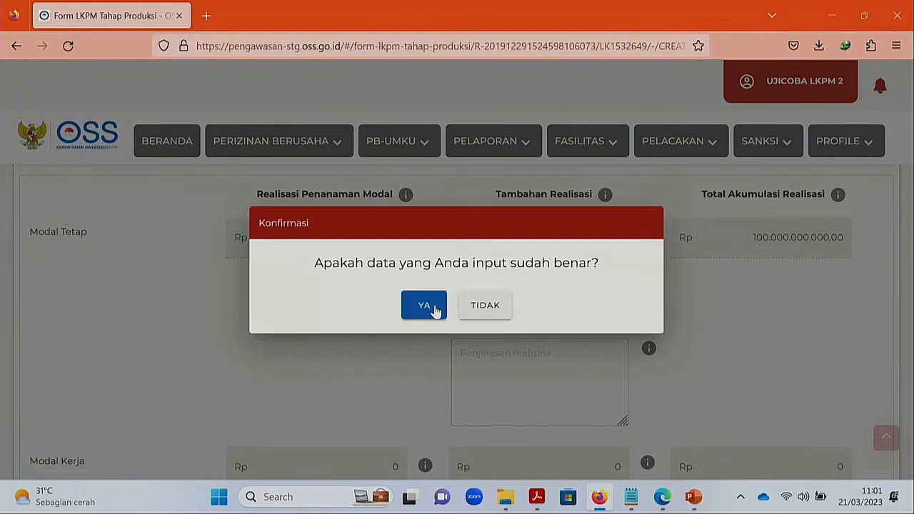
click(434, 309)
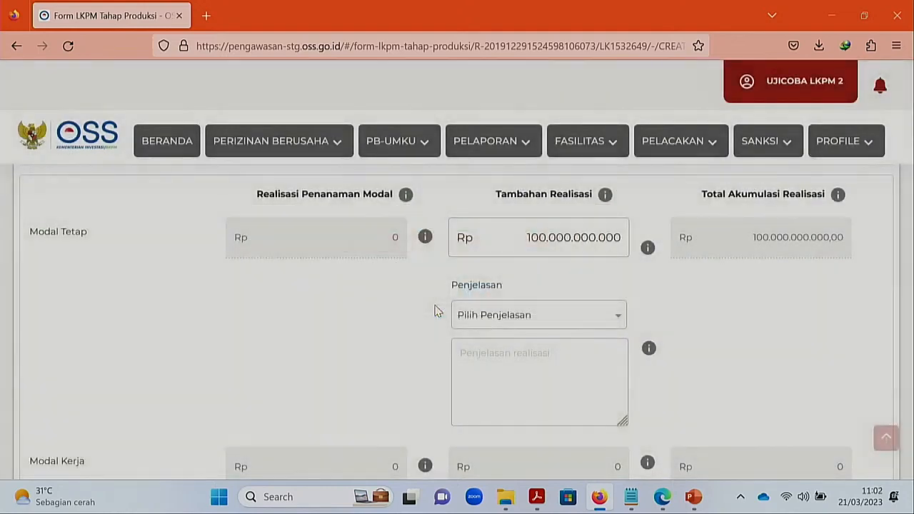
- Choose Bangunan / gedung and write the explanation 'Renovasi ruang kantor' for the Modal Tetap addition
click(617, 320)
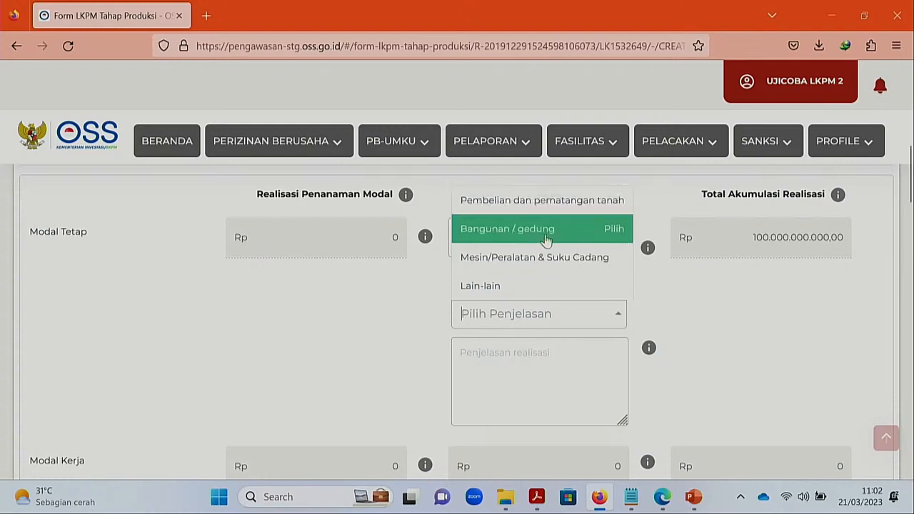
click(547, 230)
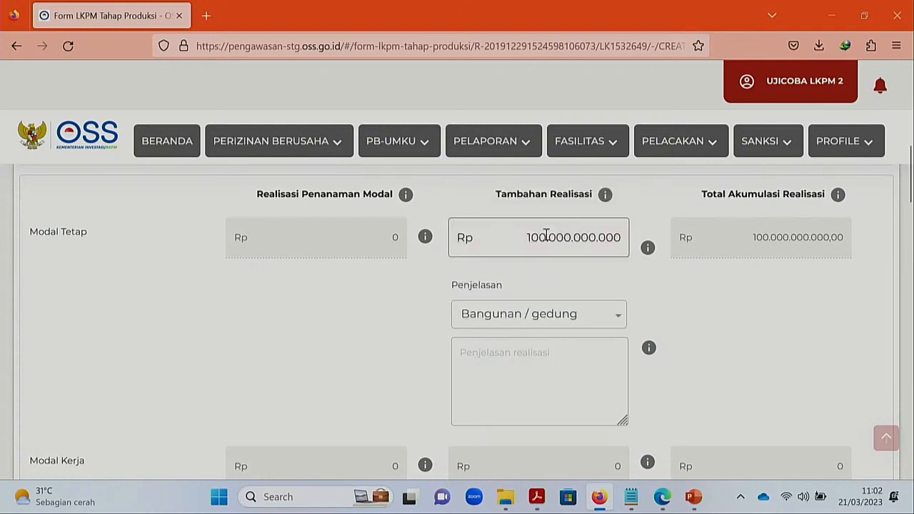
click(546, 362)
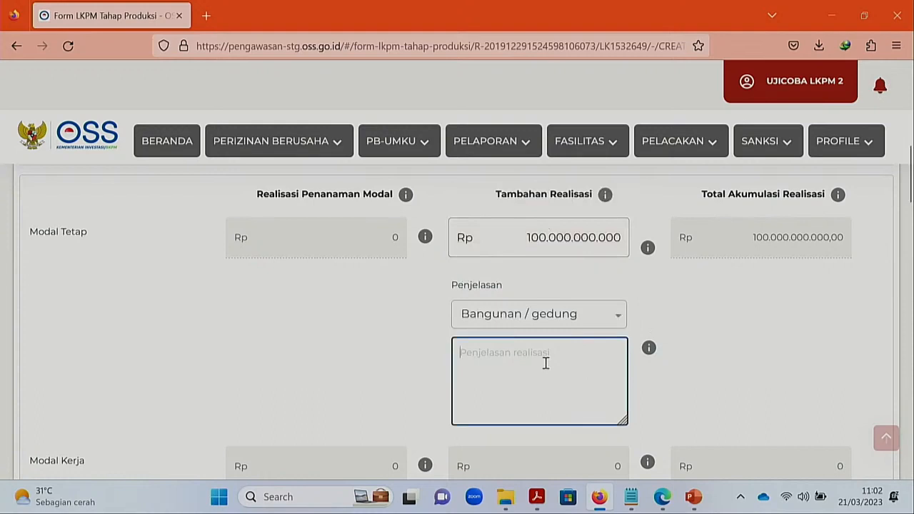
text(Renova)
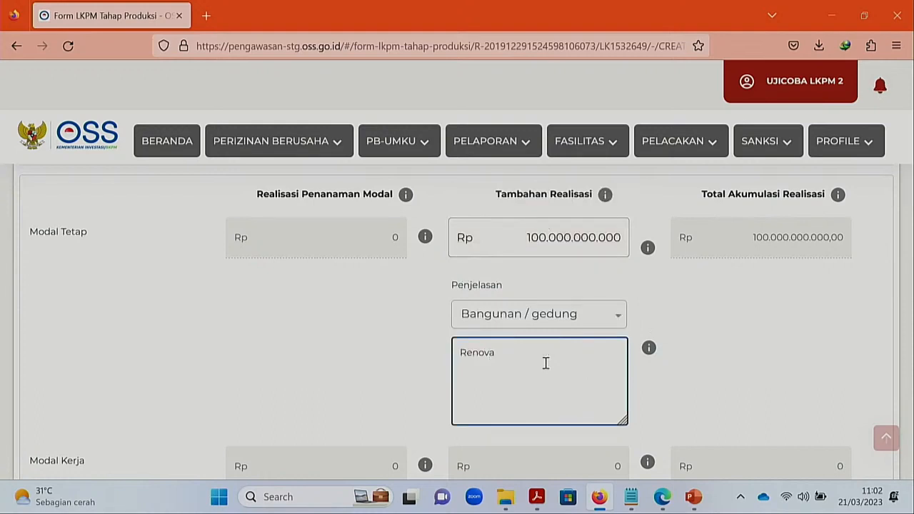
text(si ruang kantor)
click(770, 366)
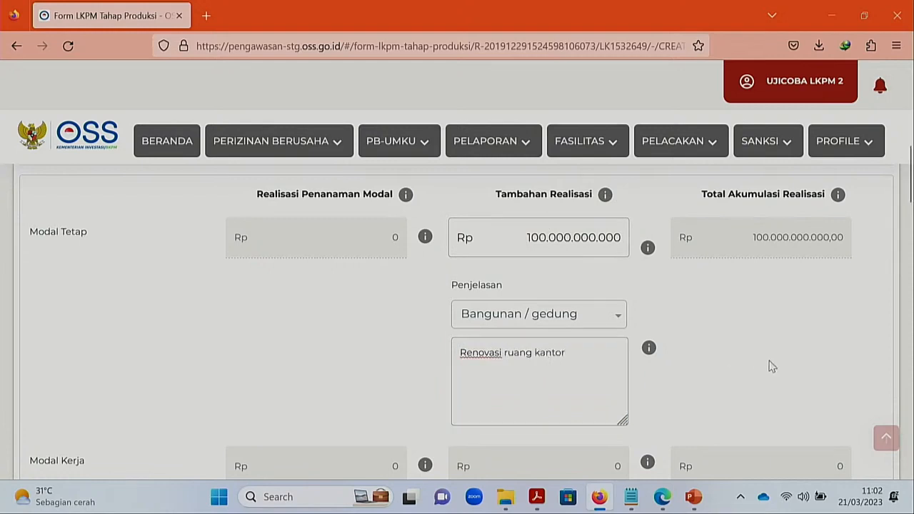
drag(573, 354, 459, 353)
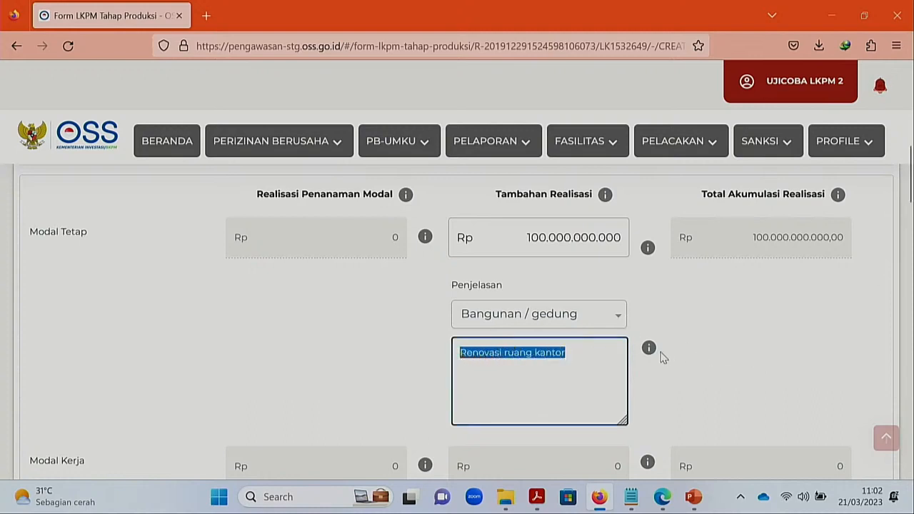
mouse_move(651, 355)
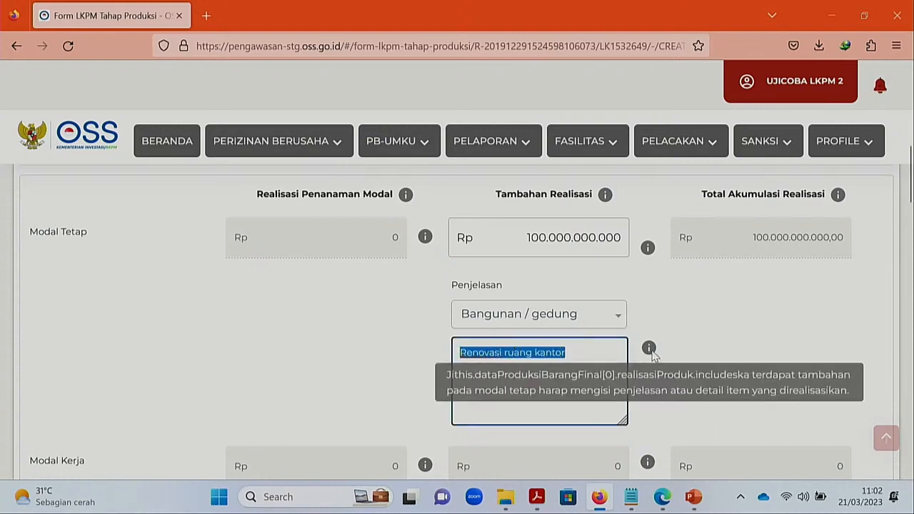
click(347, 350)
drag(909, 184, 909, 217)
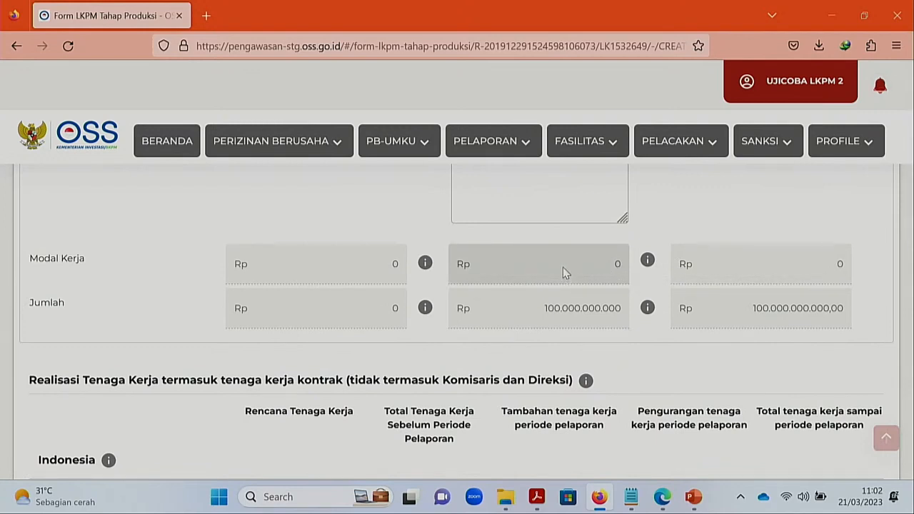
drag(911, 207, 911, 194)
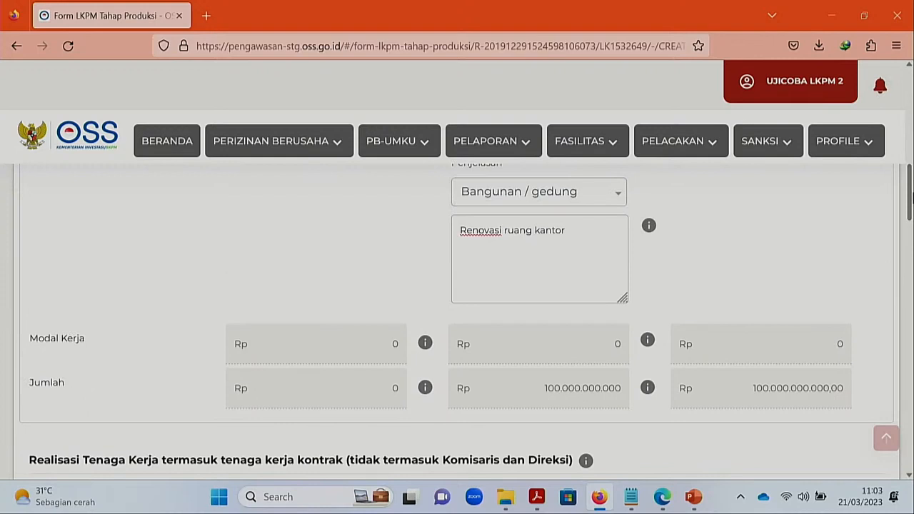
drag(910, 193, 909, 244)
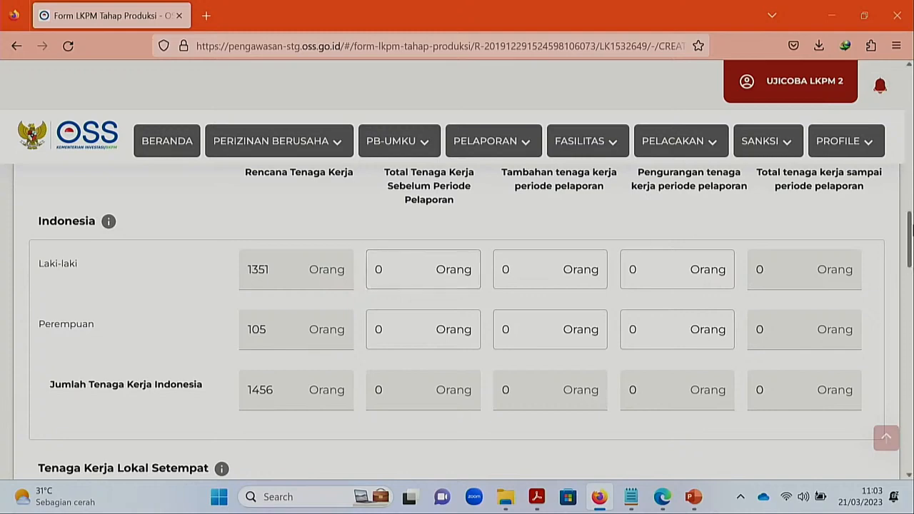
scroll(908, 243, down, 3)
mouse_move(909, 264)
mouse_down()
mouse_move(908, 288)
mouse_move(909, 267)
mouse_up()
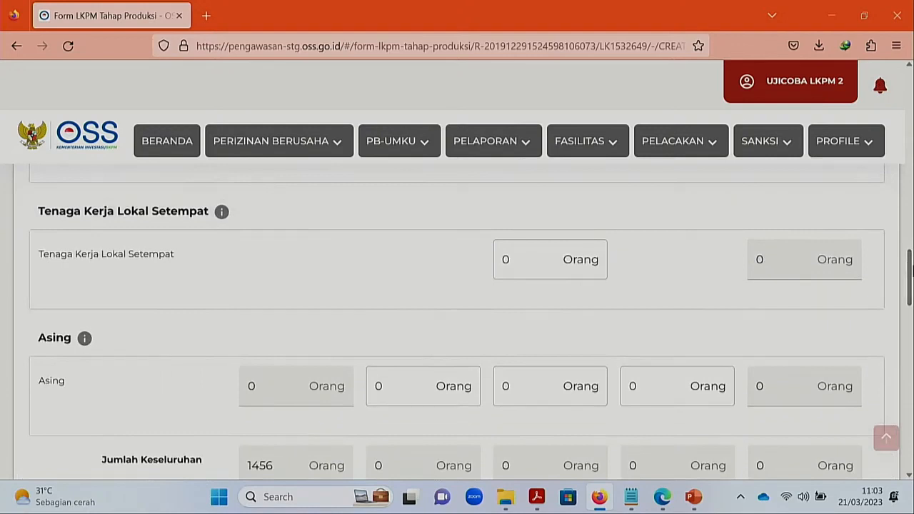
drag(910, 271, 910, 326)
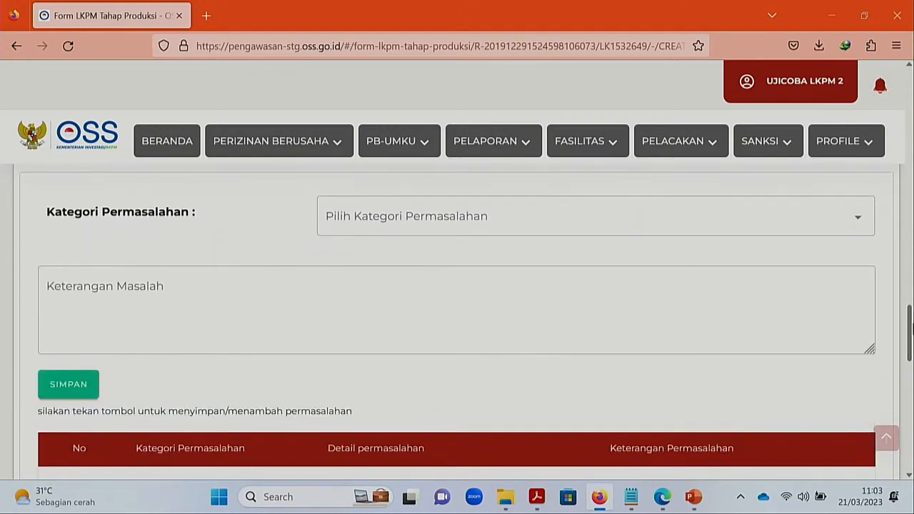
click(858, 225)
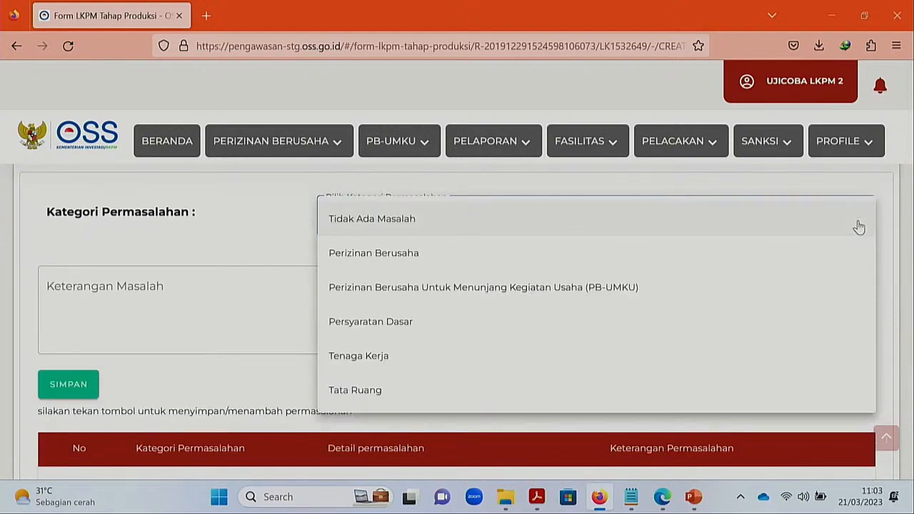
scroll(859, 226, down, 5)
scroll(457, 321, down, 2)
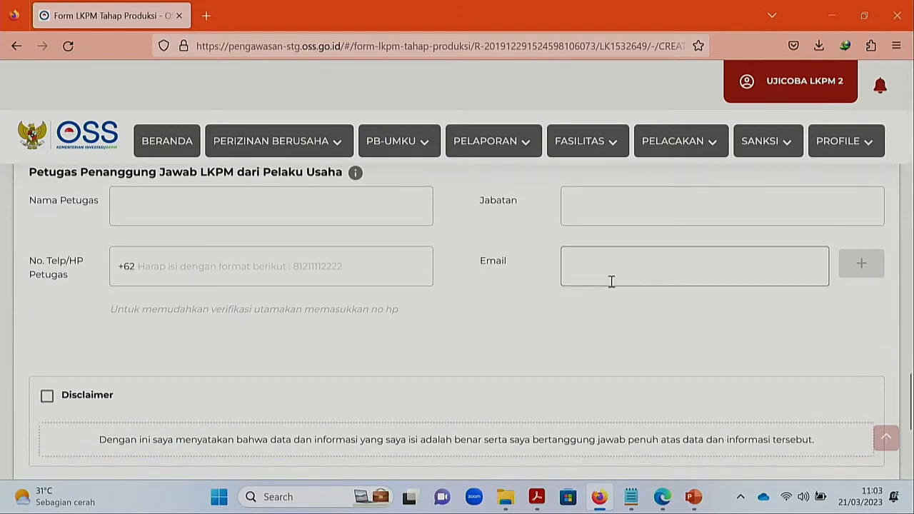
- Enter the responsible officer's name and phone number, capitalising the name's first letter
click(171, 200)
text(ferry)
click(160, 266)
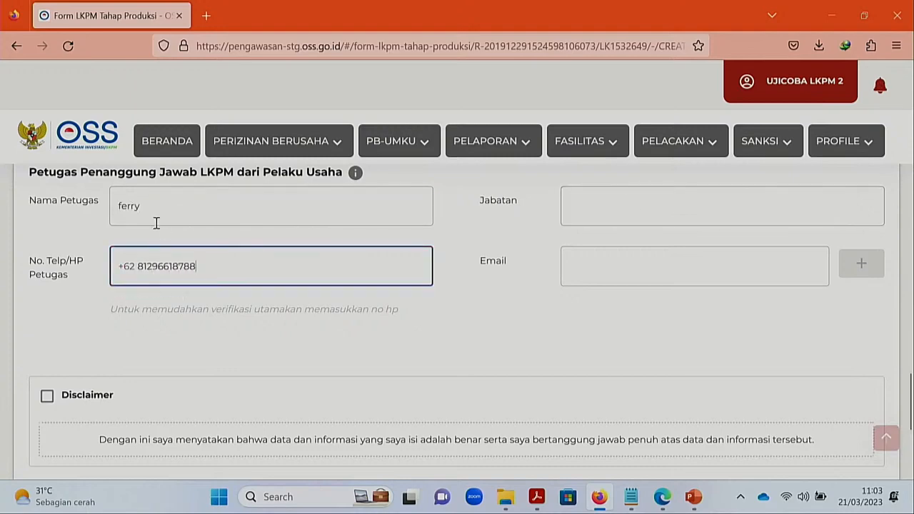
click(123, 206)
key(BackSpace)
text(F)
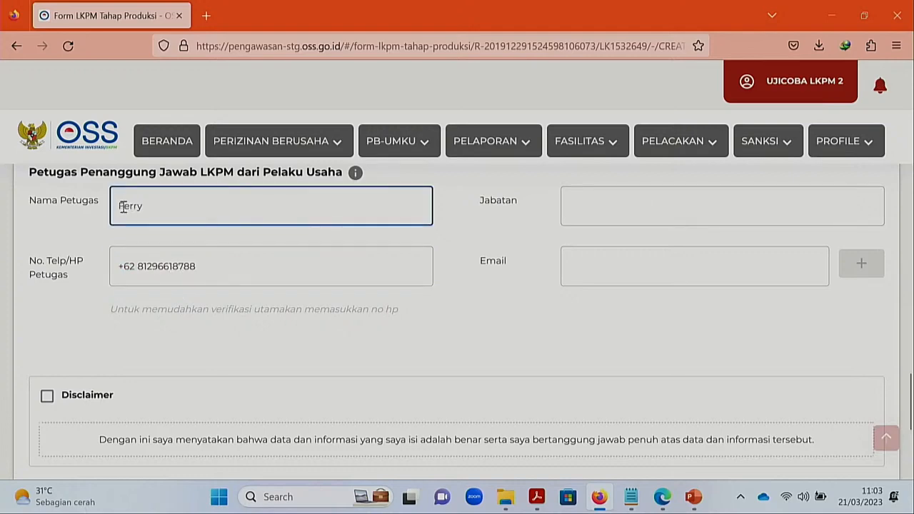
- Set the officer's position to Staf and add the officer's e-mail address
click(598, 219)
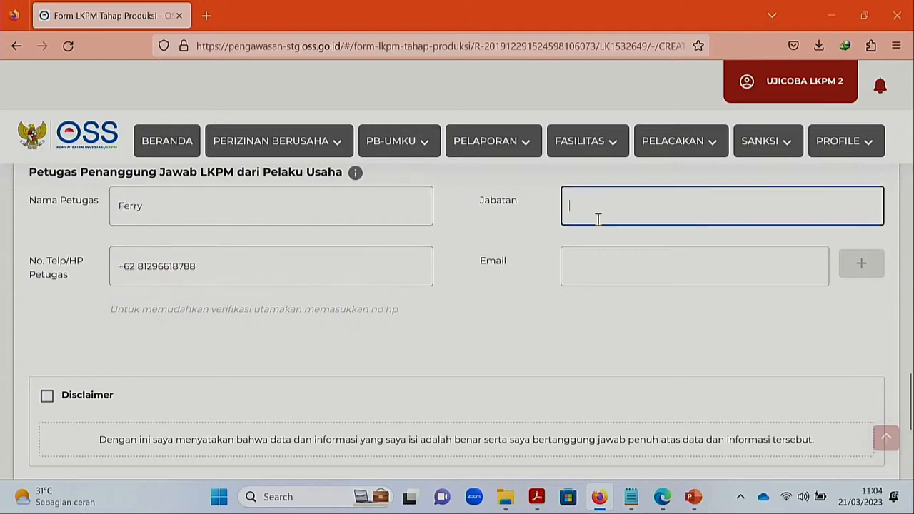
click(594, 266)
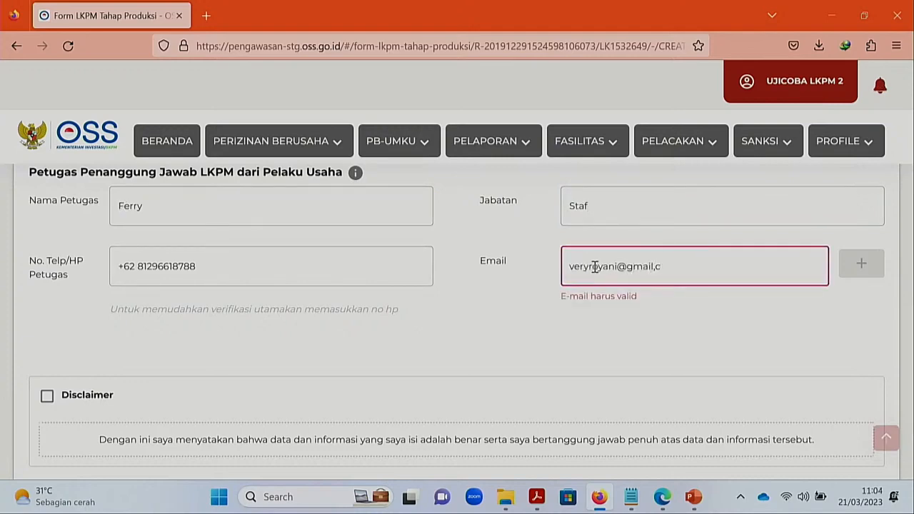
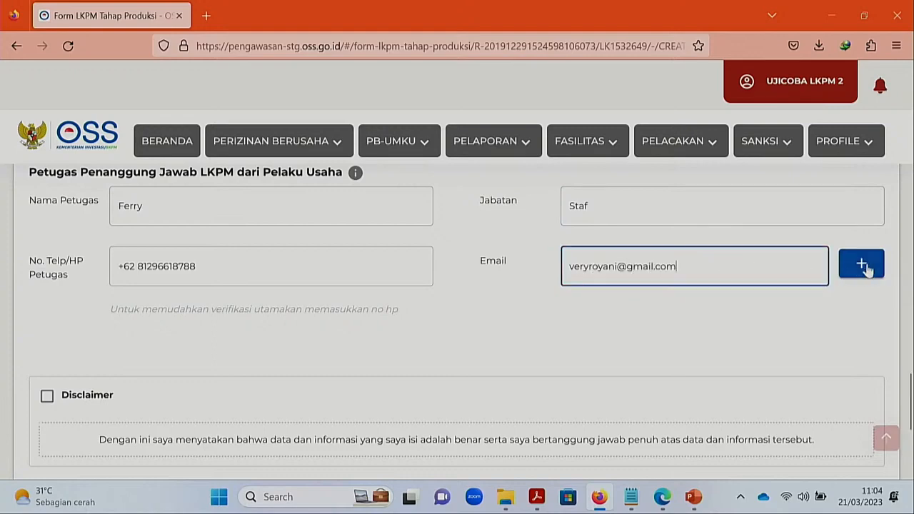
click(862, 267)
scroll(252, 360, down, 3)
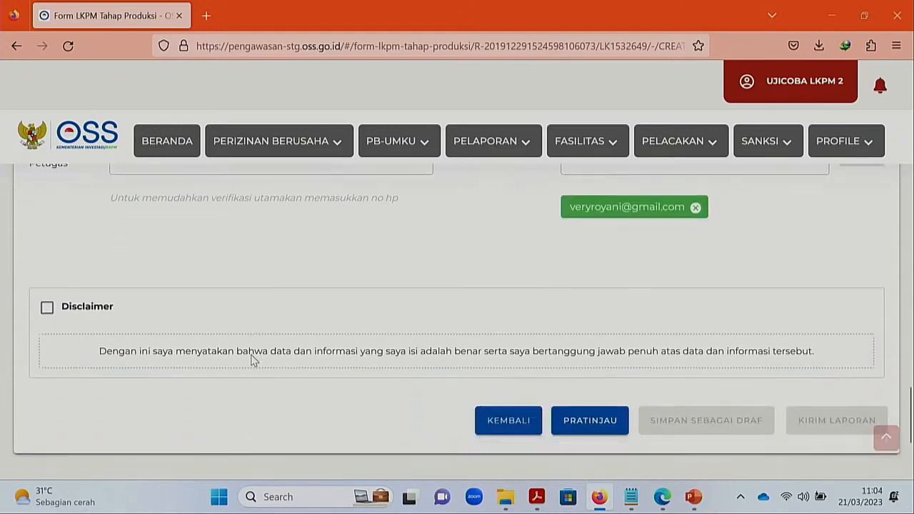
- Accept the disclaimer, send the report answering TIDAK to outward investment, and return to Daftar LKPM
click(46, 312)
scroll(388, 271, down, 2)
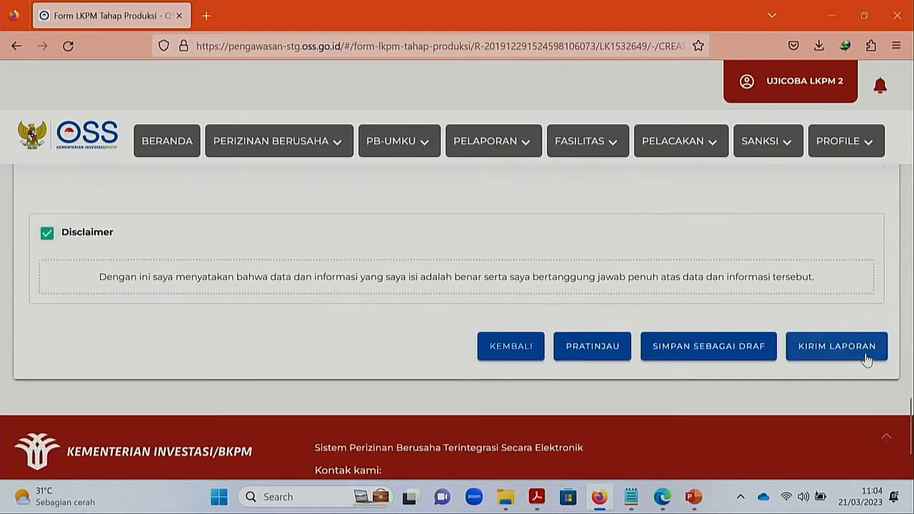
click(866, 351)
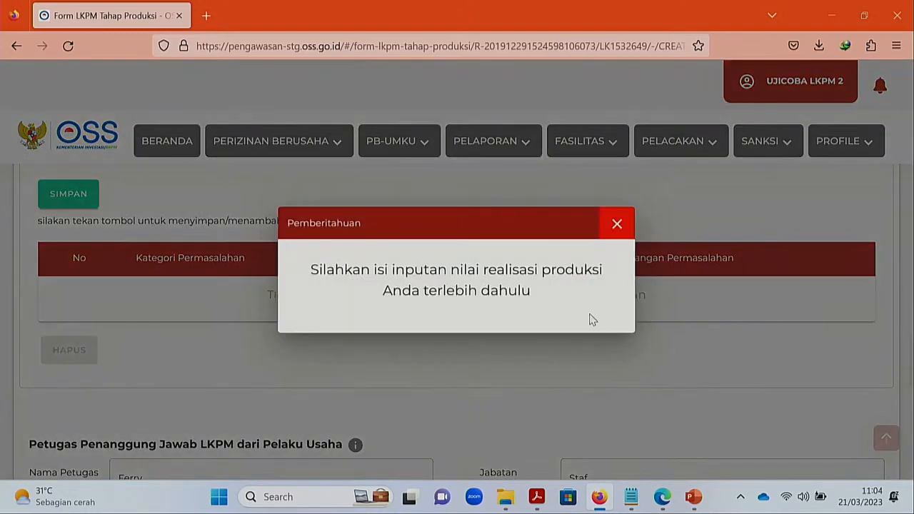
click(617, 224)
click(484, 316)
click(429, 327)
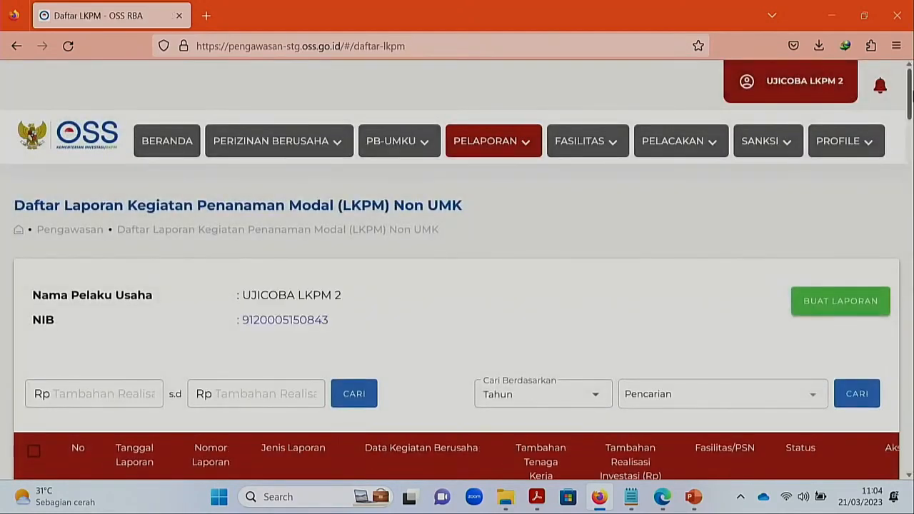
scroll(910, 92, down, 5)
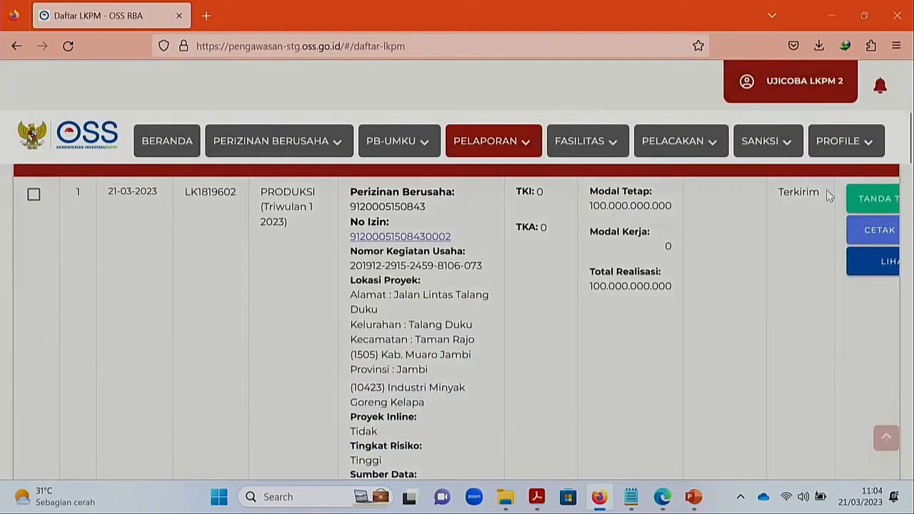
drag(822, 193, 777, 196)
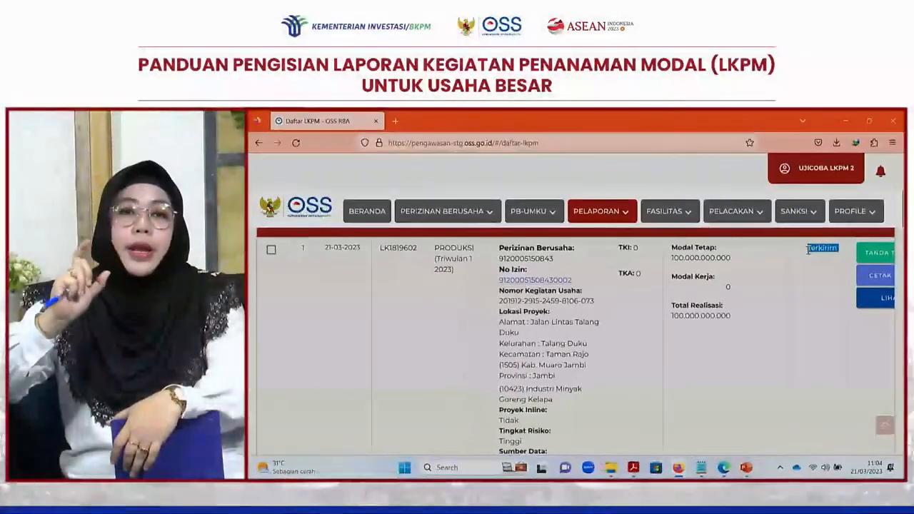